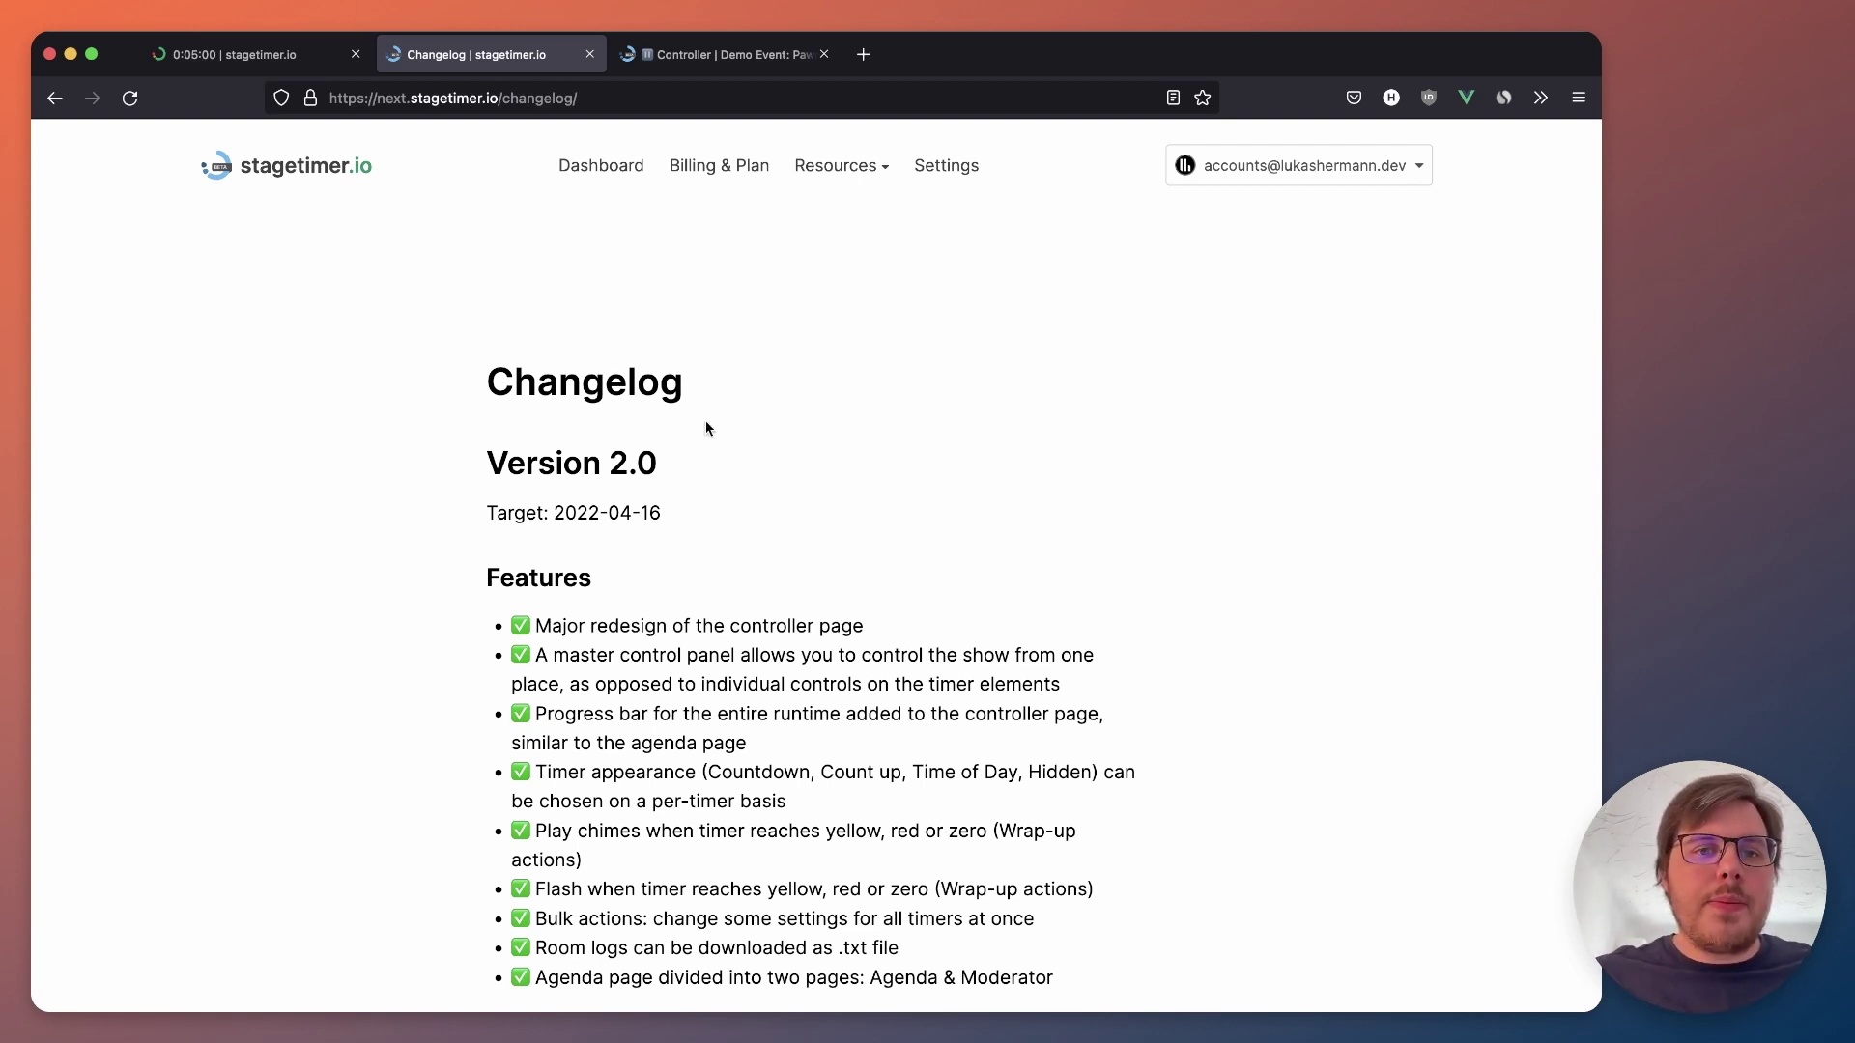
# Step: Return to the old Demo Event: Pawnee Townhall controller showing five timers and three messages
pyautogui.click(249, 54)
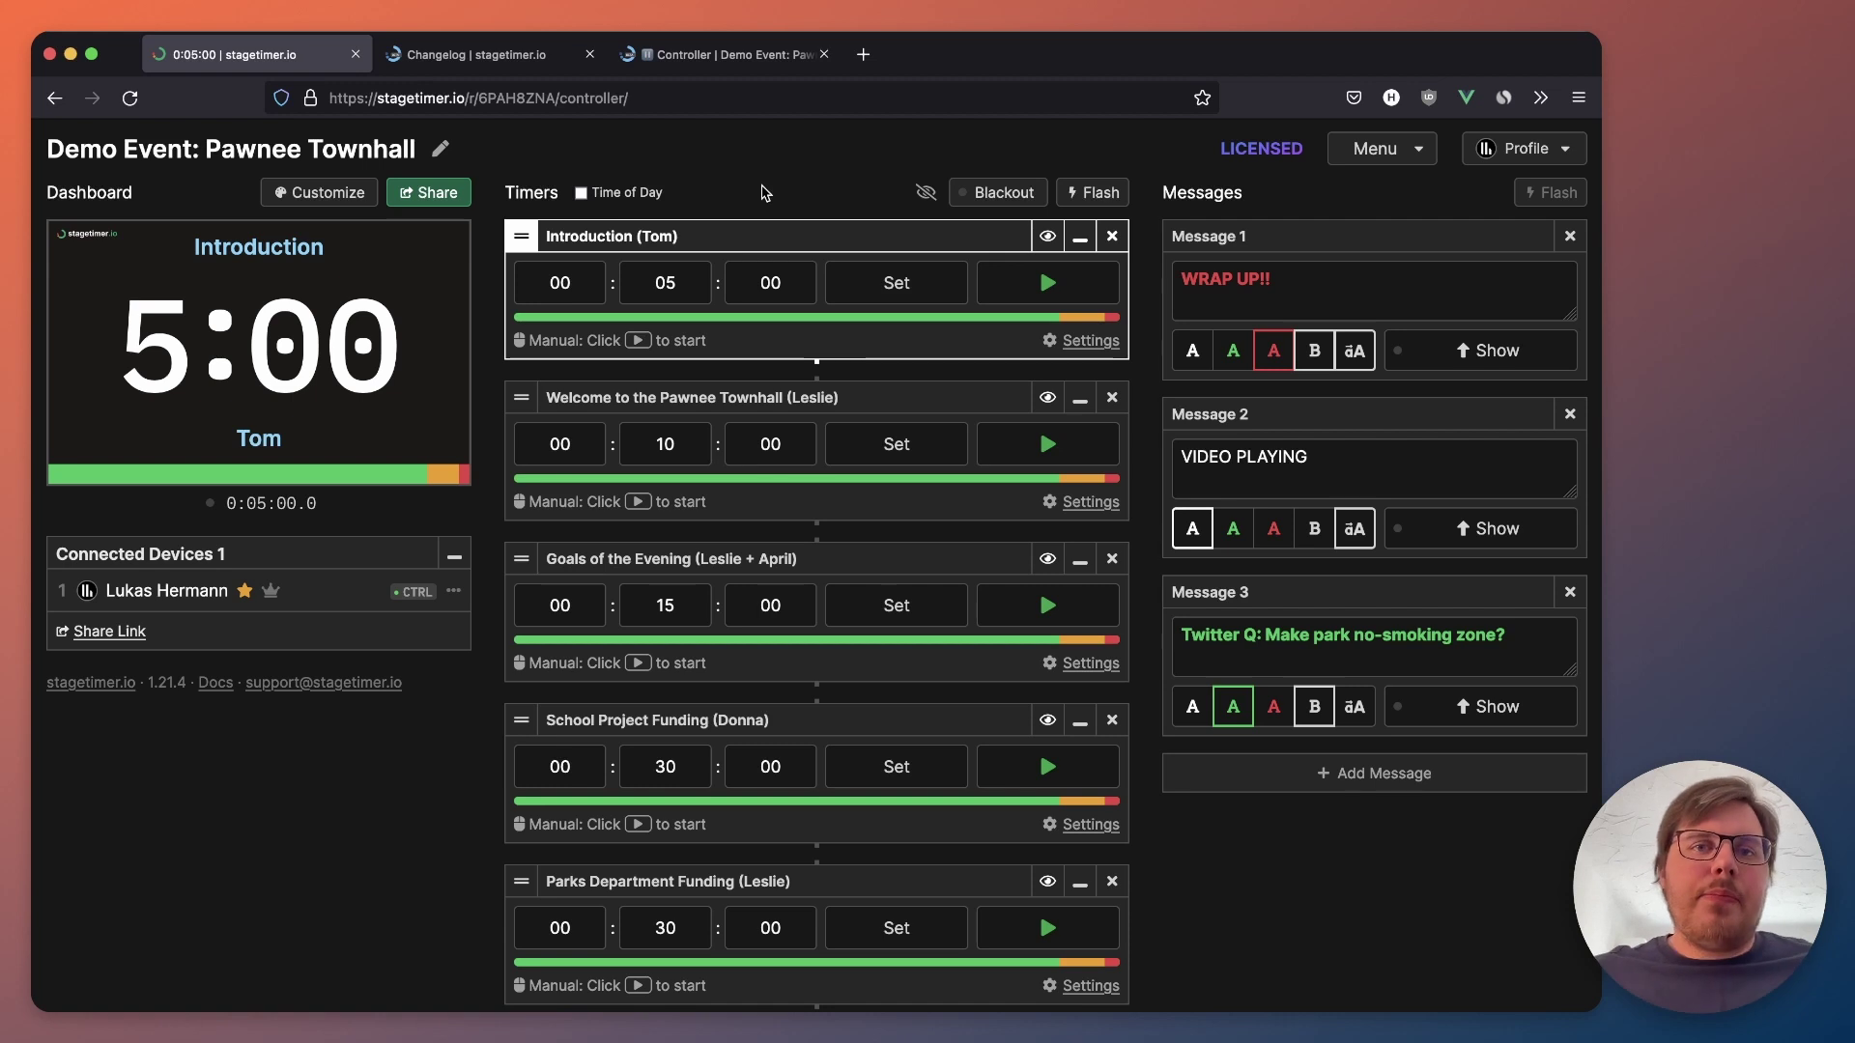
# Step: Glance at the new 2.0 controller, then start the old controller's Introduction countdown
pyautogui.click(701, 60)
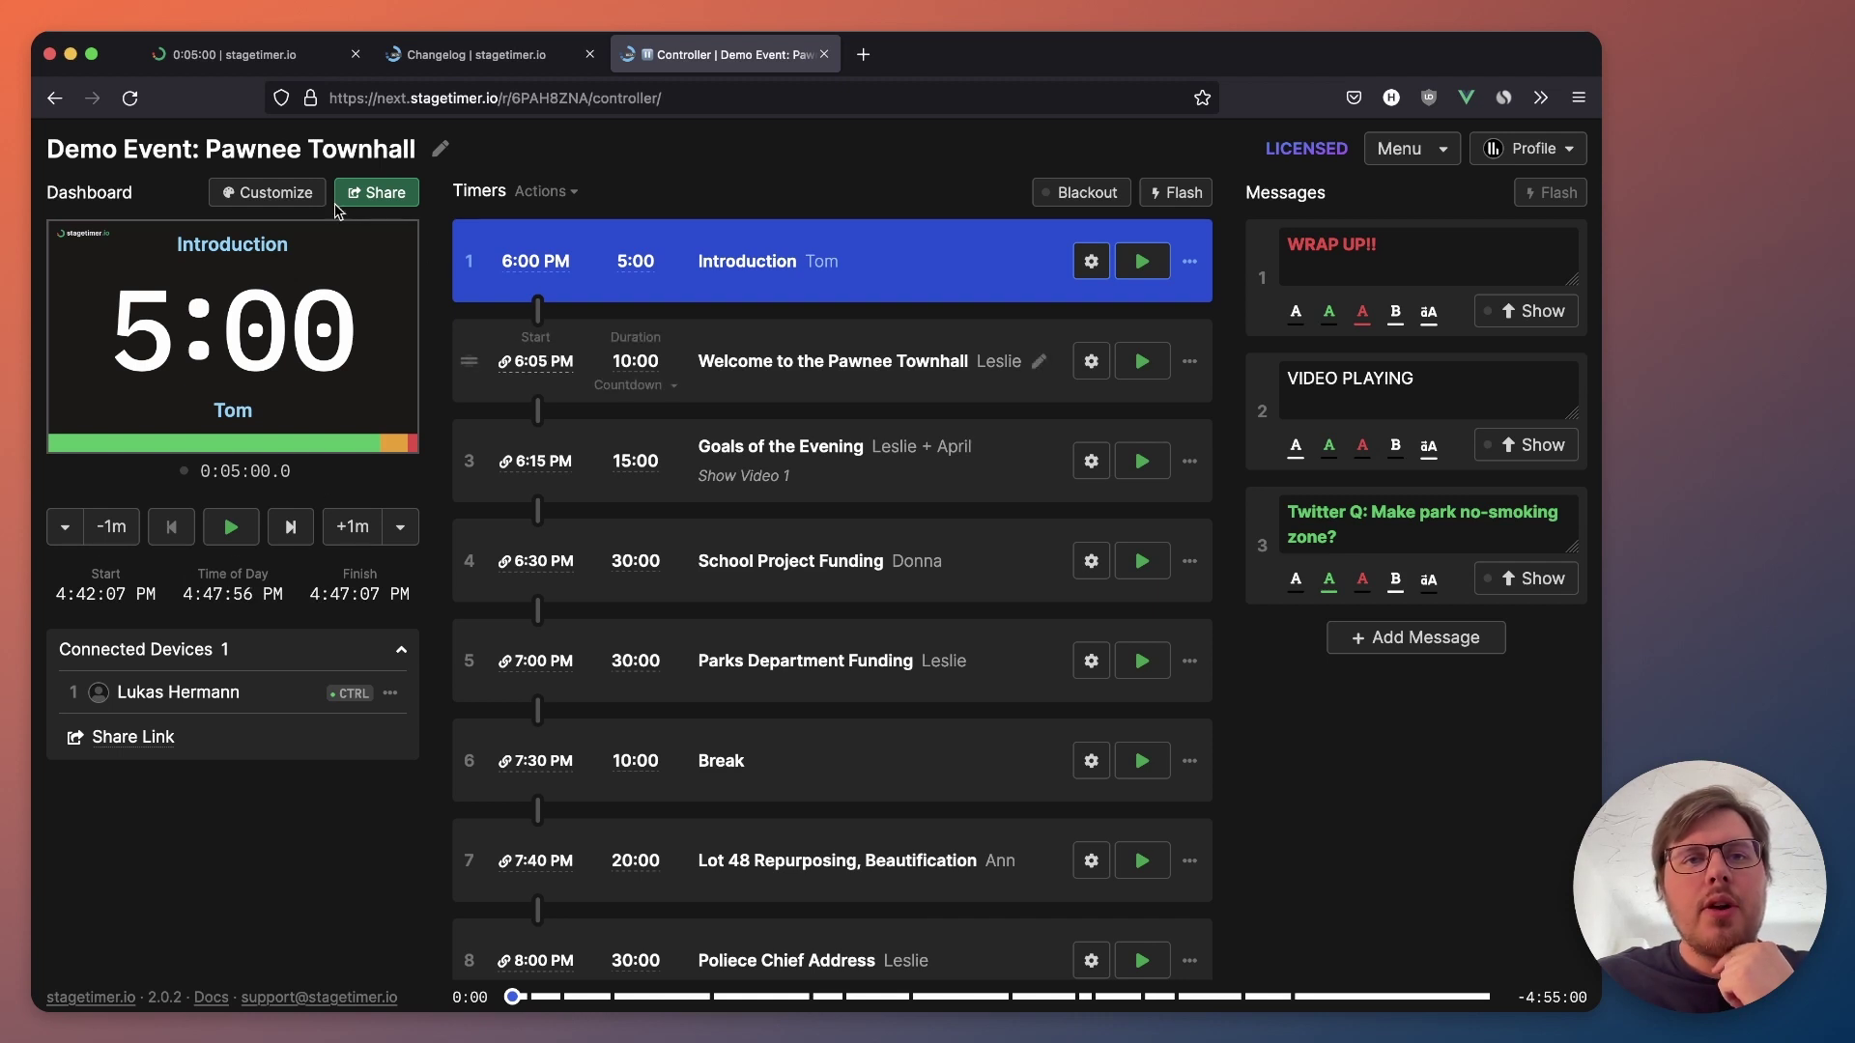
pyautogui.click(274, 58)
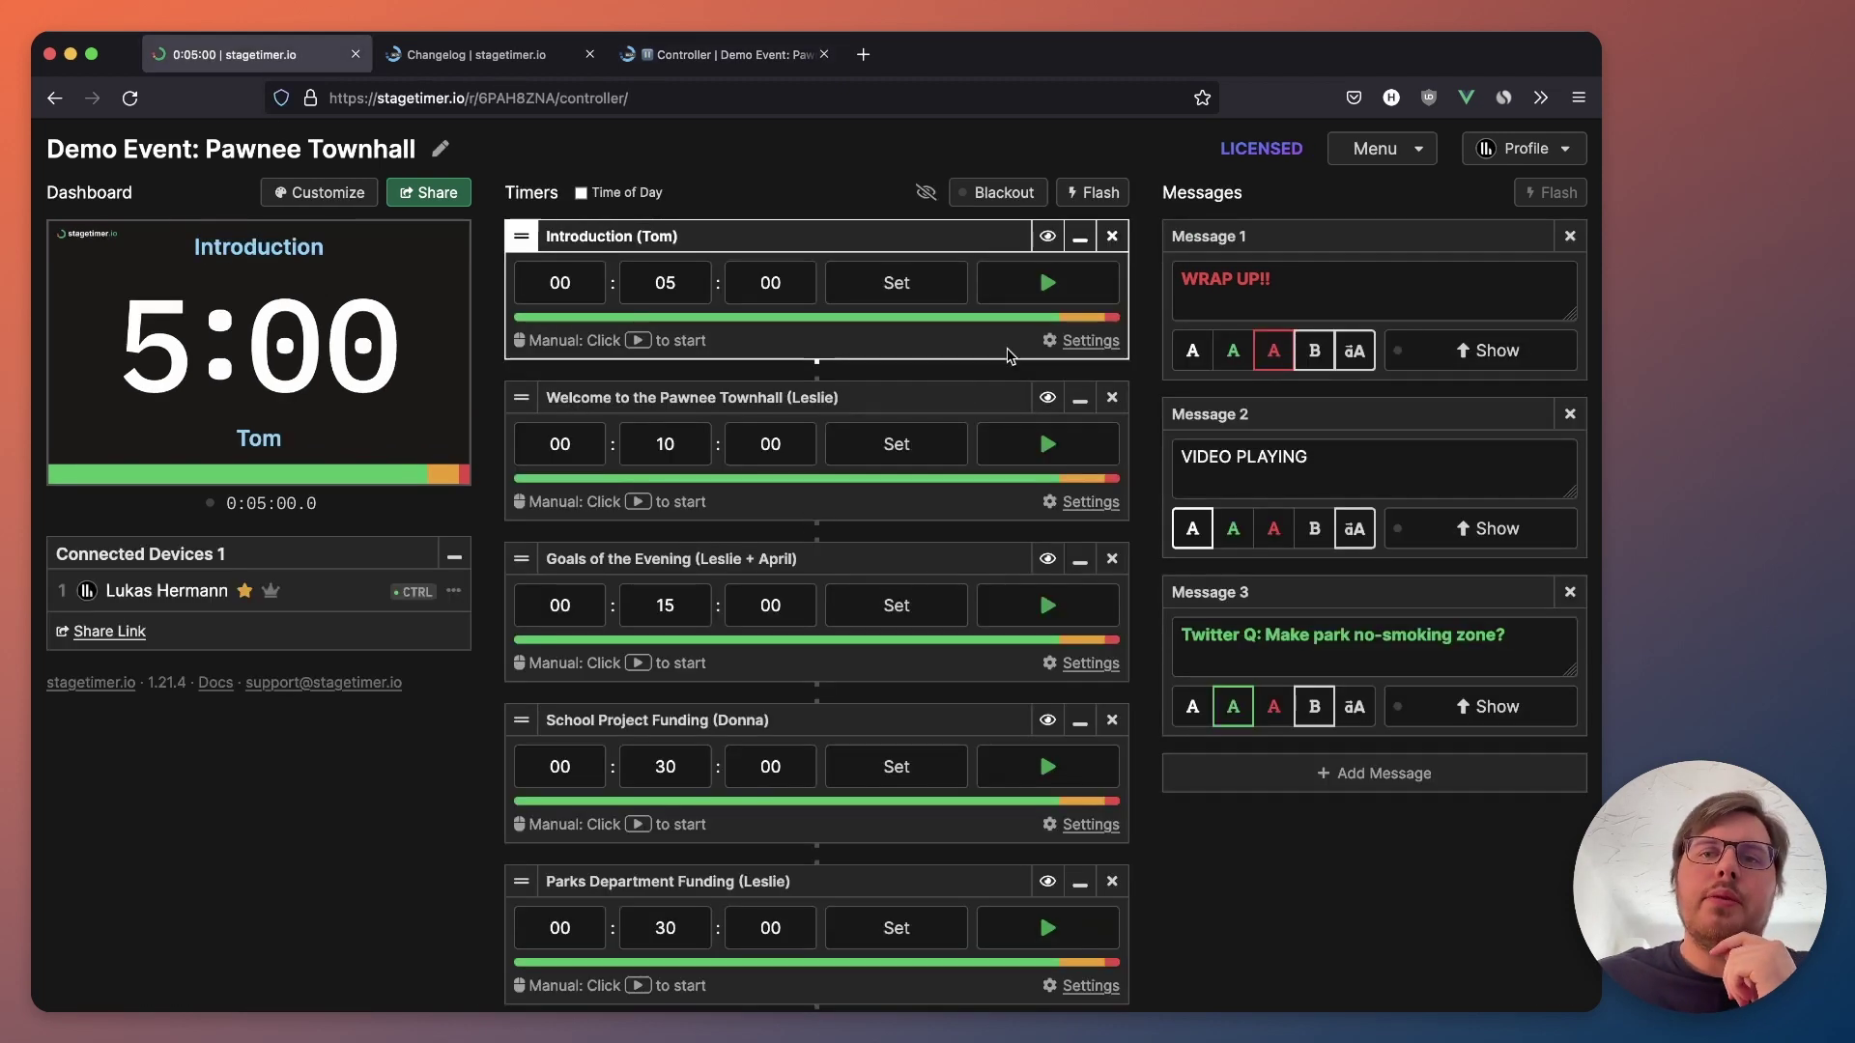
pyautogui.click(1049, 284)
pyautogui.moveTo(652, 350); pyautogui.dragTo(955, 363)
pyautogui.click(952, 363)
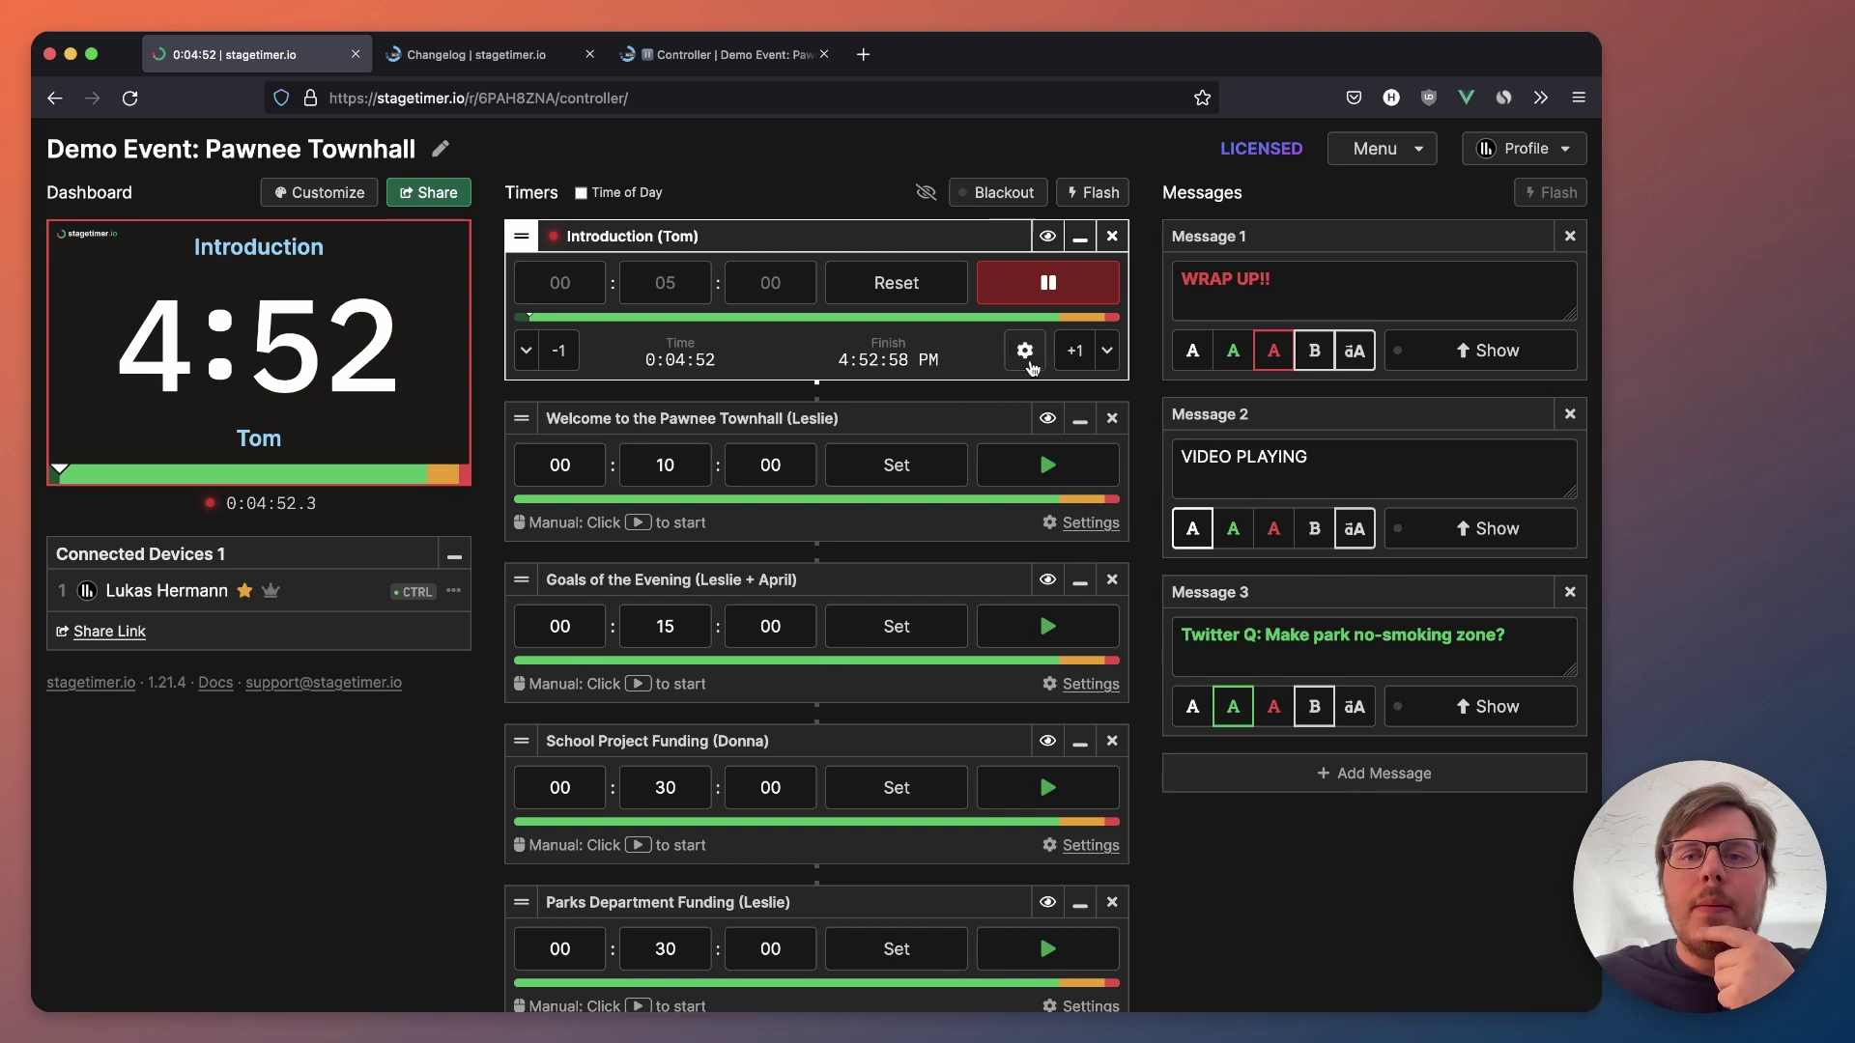
# Step: Add one minute to Introduction, take it back off, and view the 2.0.2 controller
pyautogui.click(1075, 351)
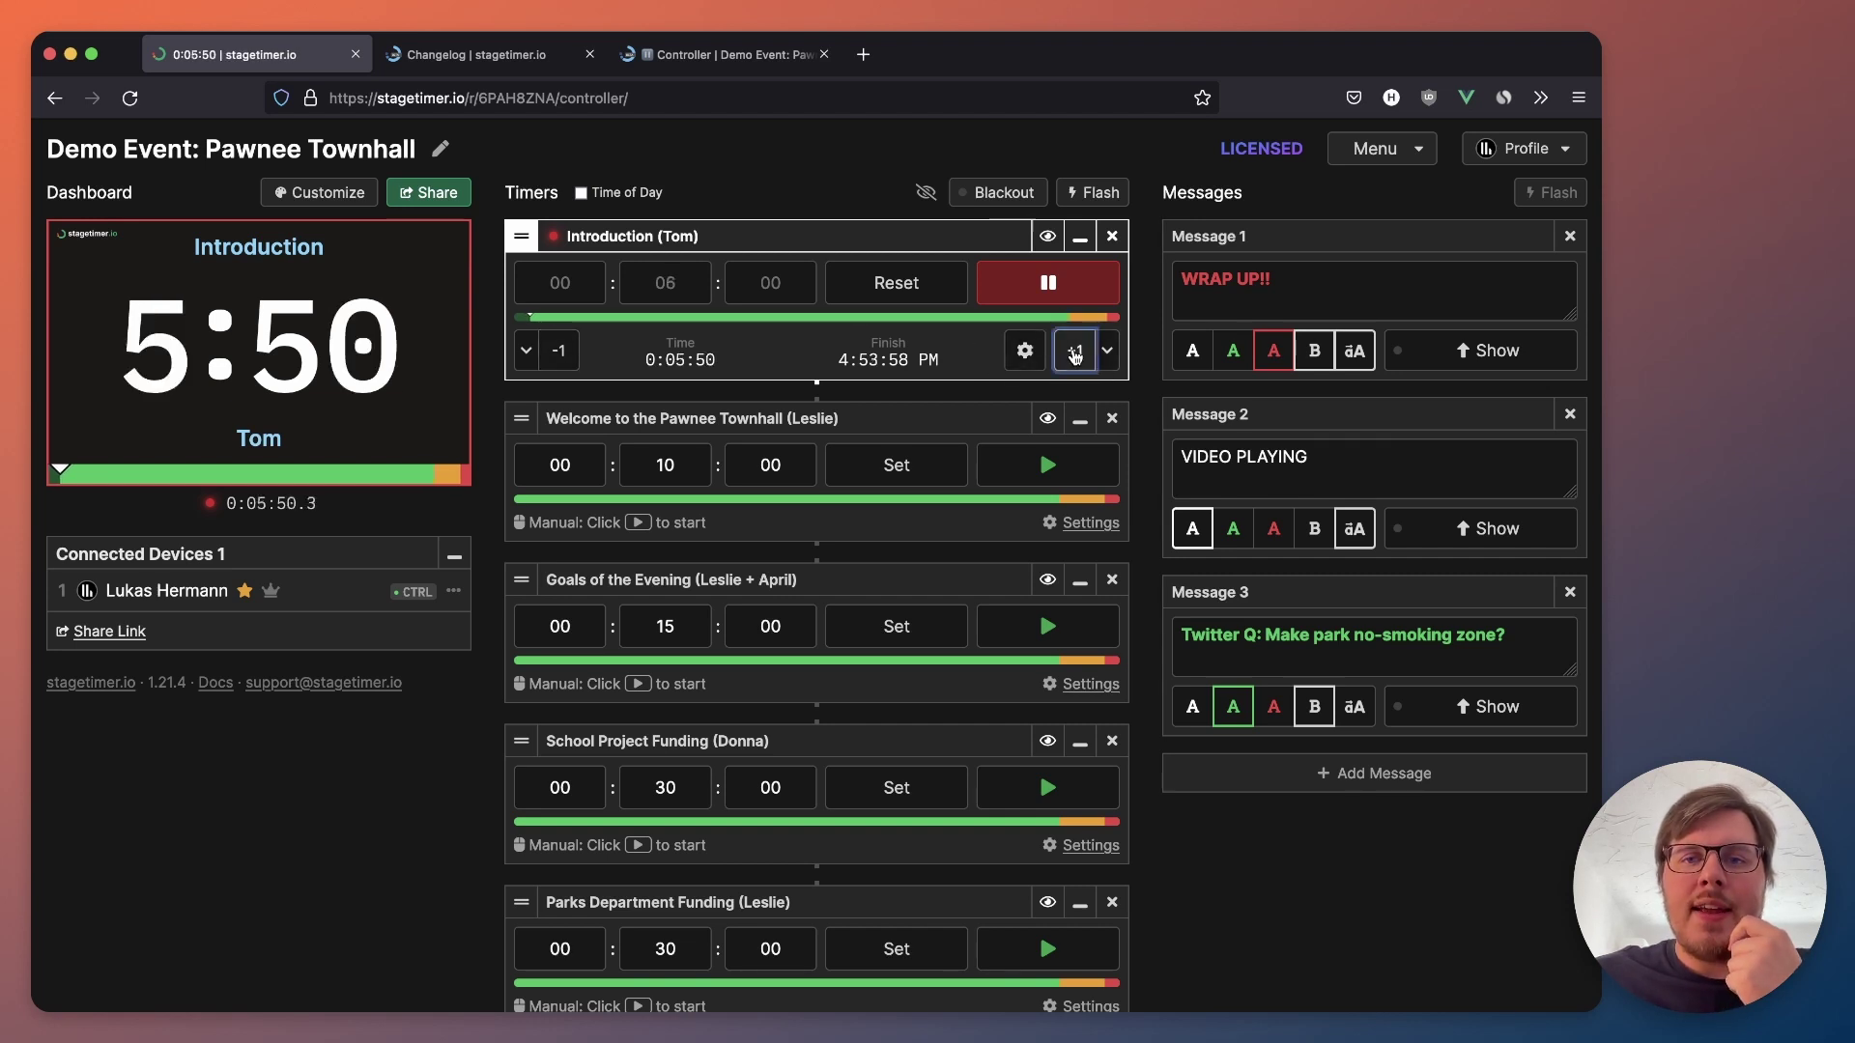
pyautogui.click(561, 351)
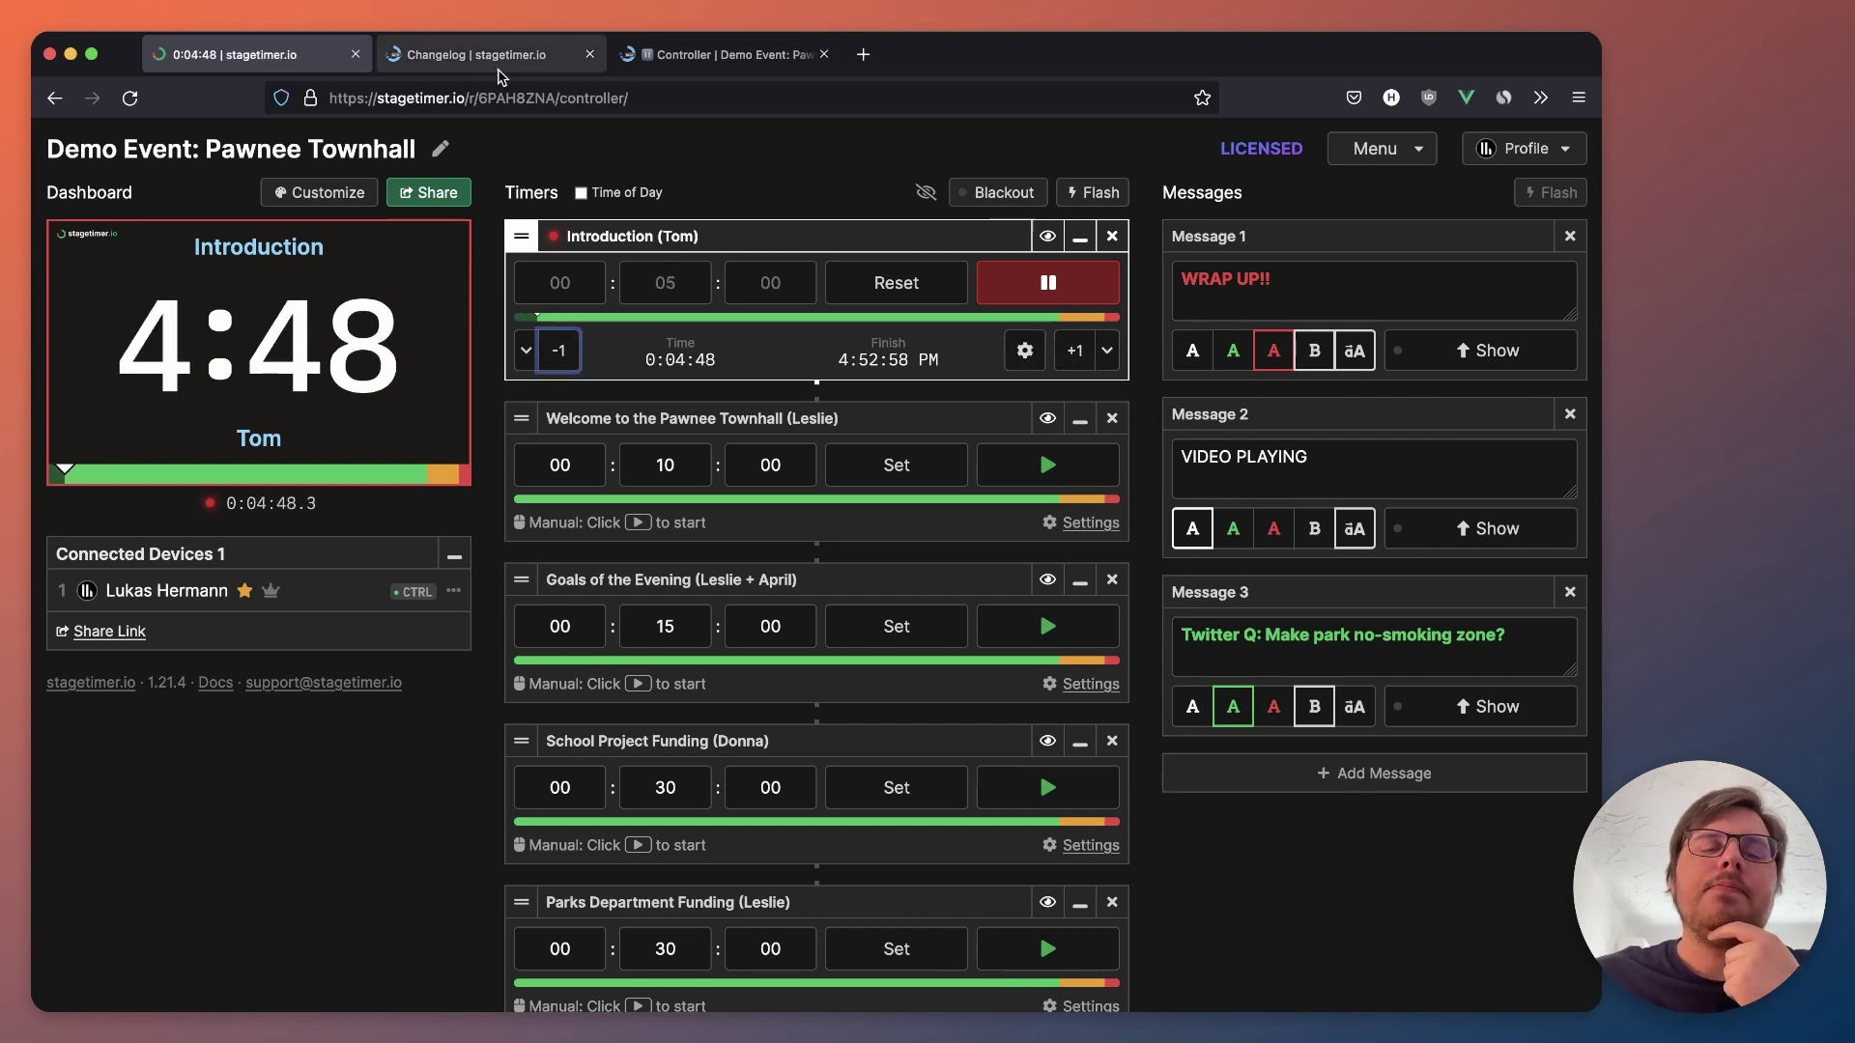
pyautogui.click(697, 66)
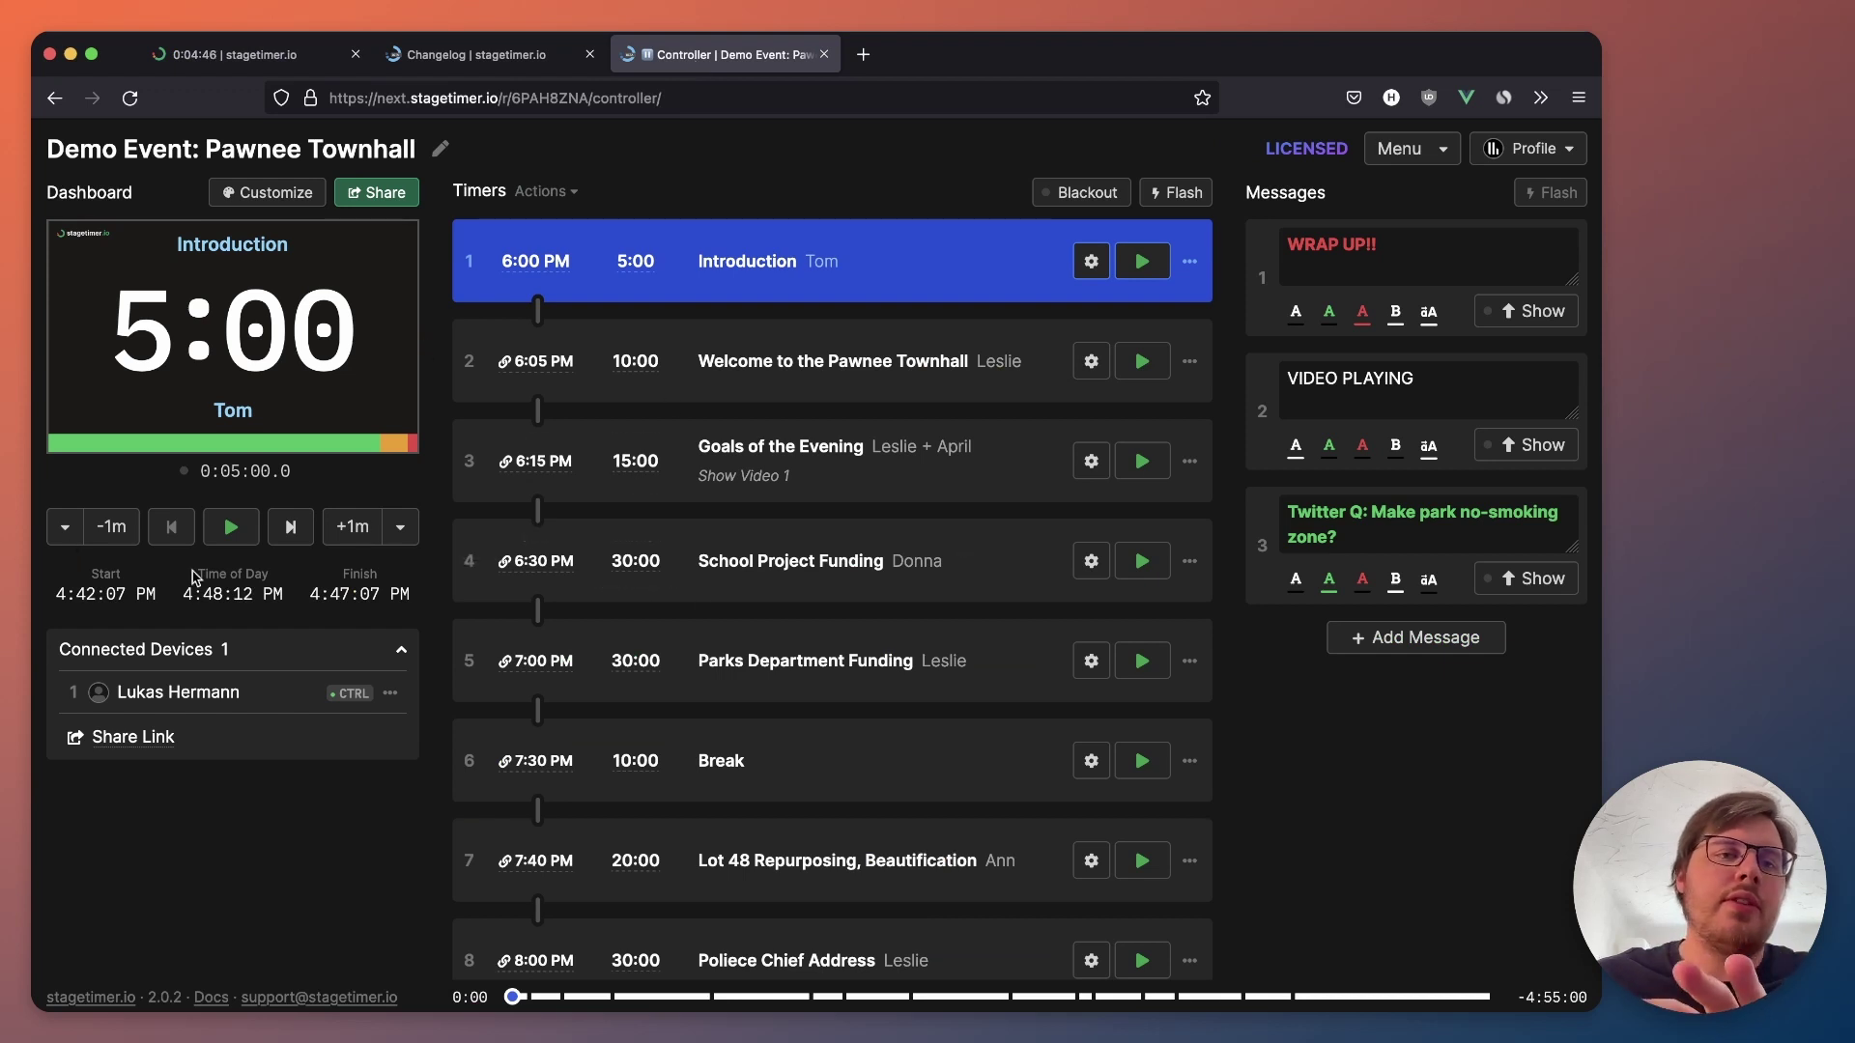
pyautogui.click(231, 529)
pyautogui.click(218, 539)
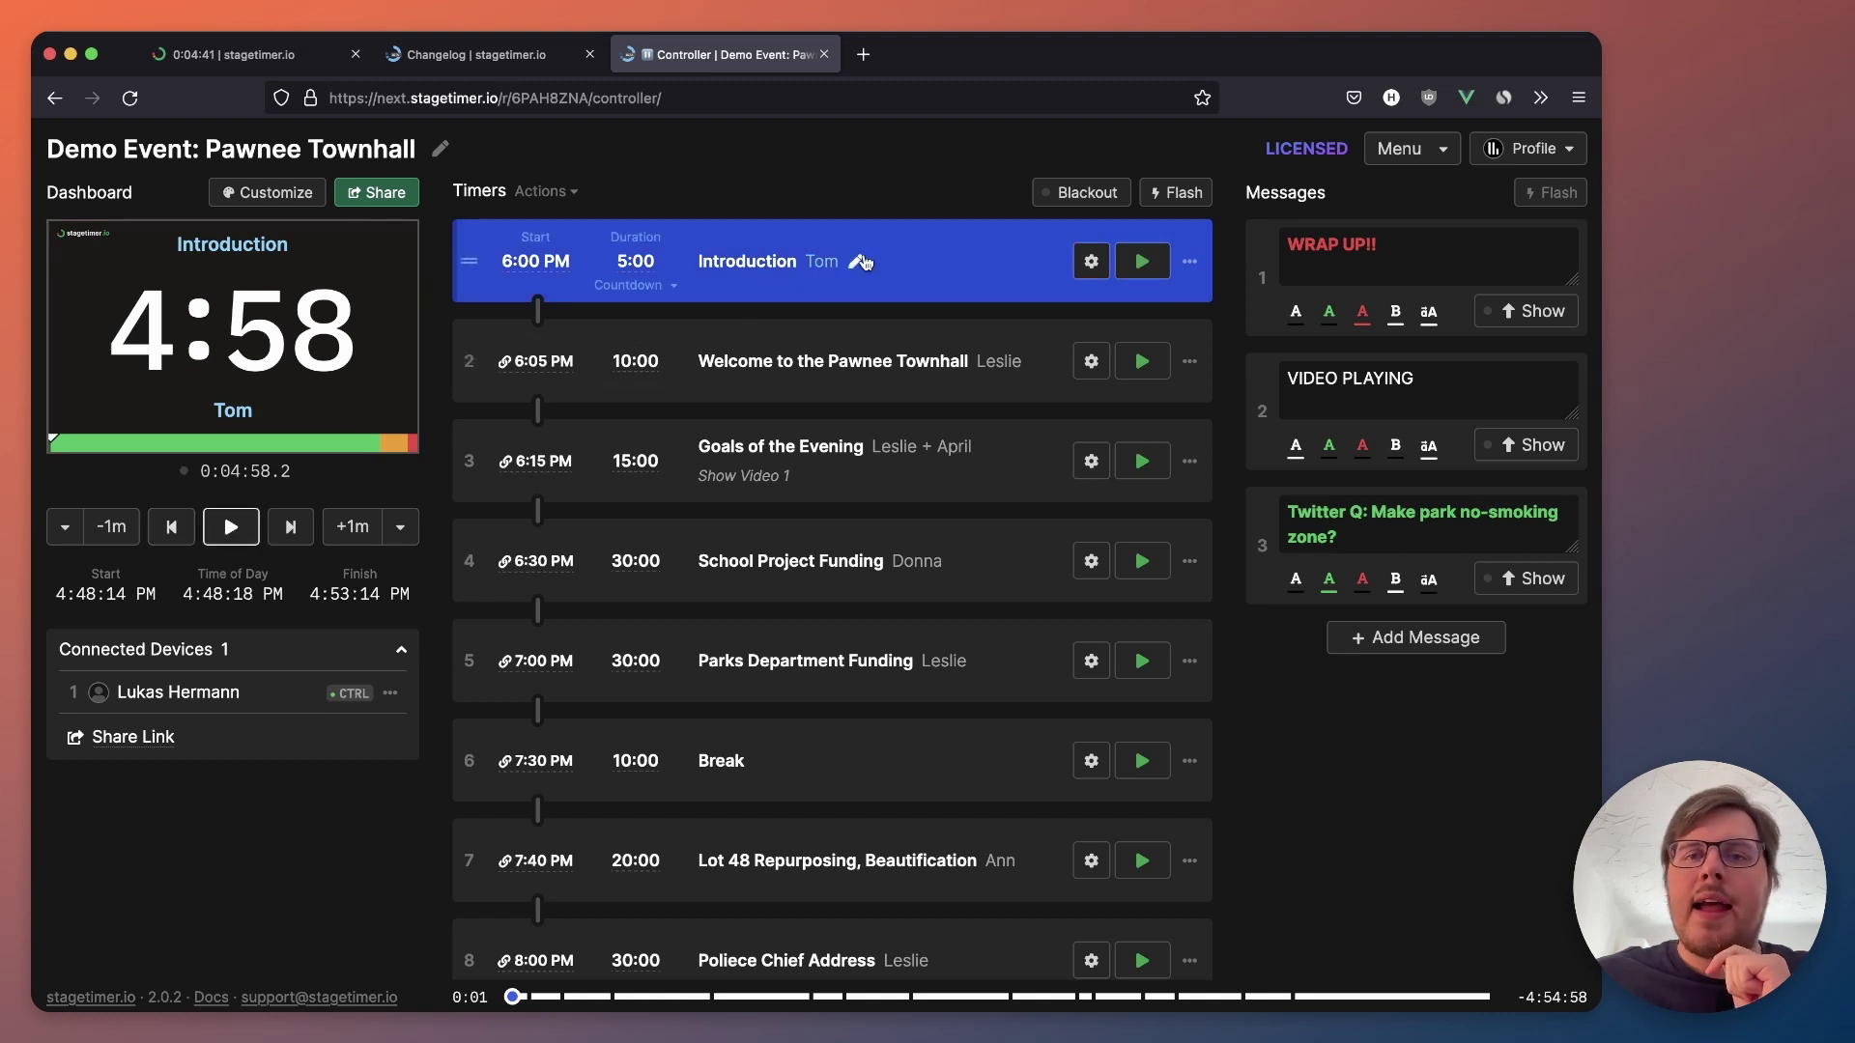
pyautogui.press('space')
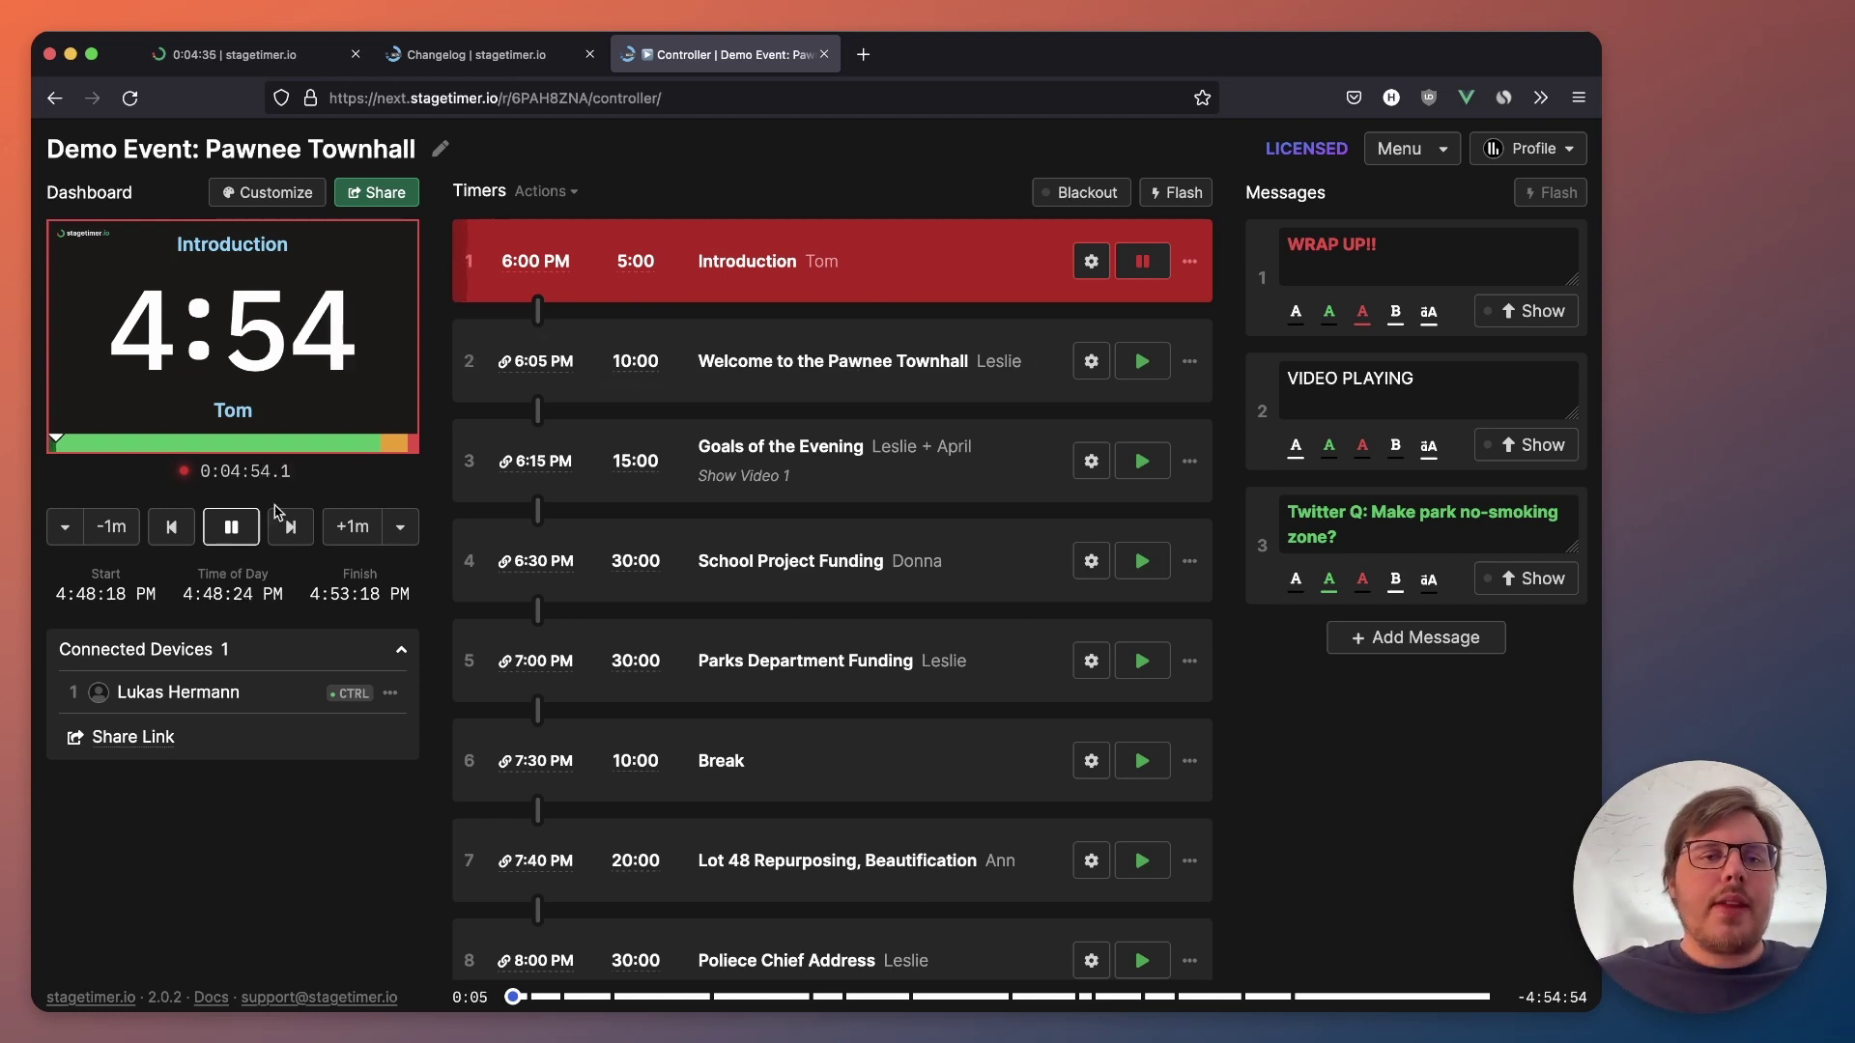
pyautogui.click(294, 537)
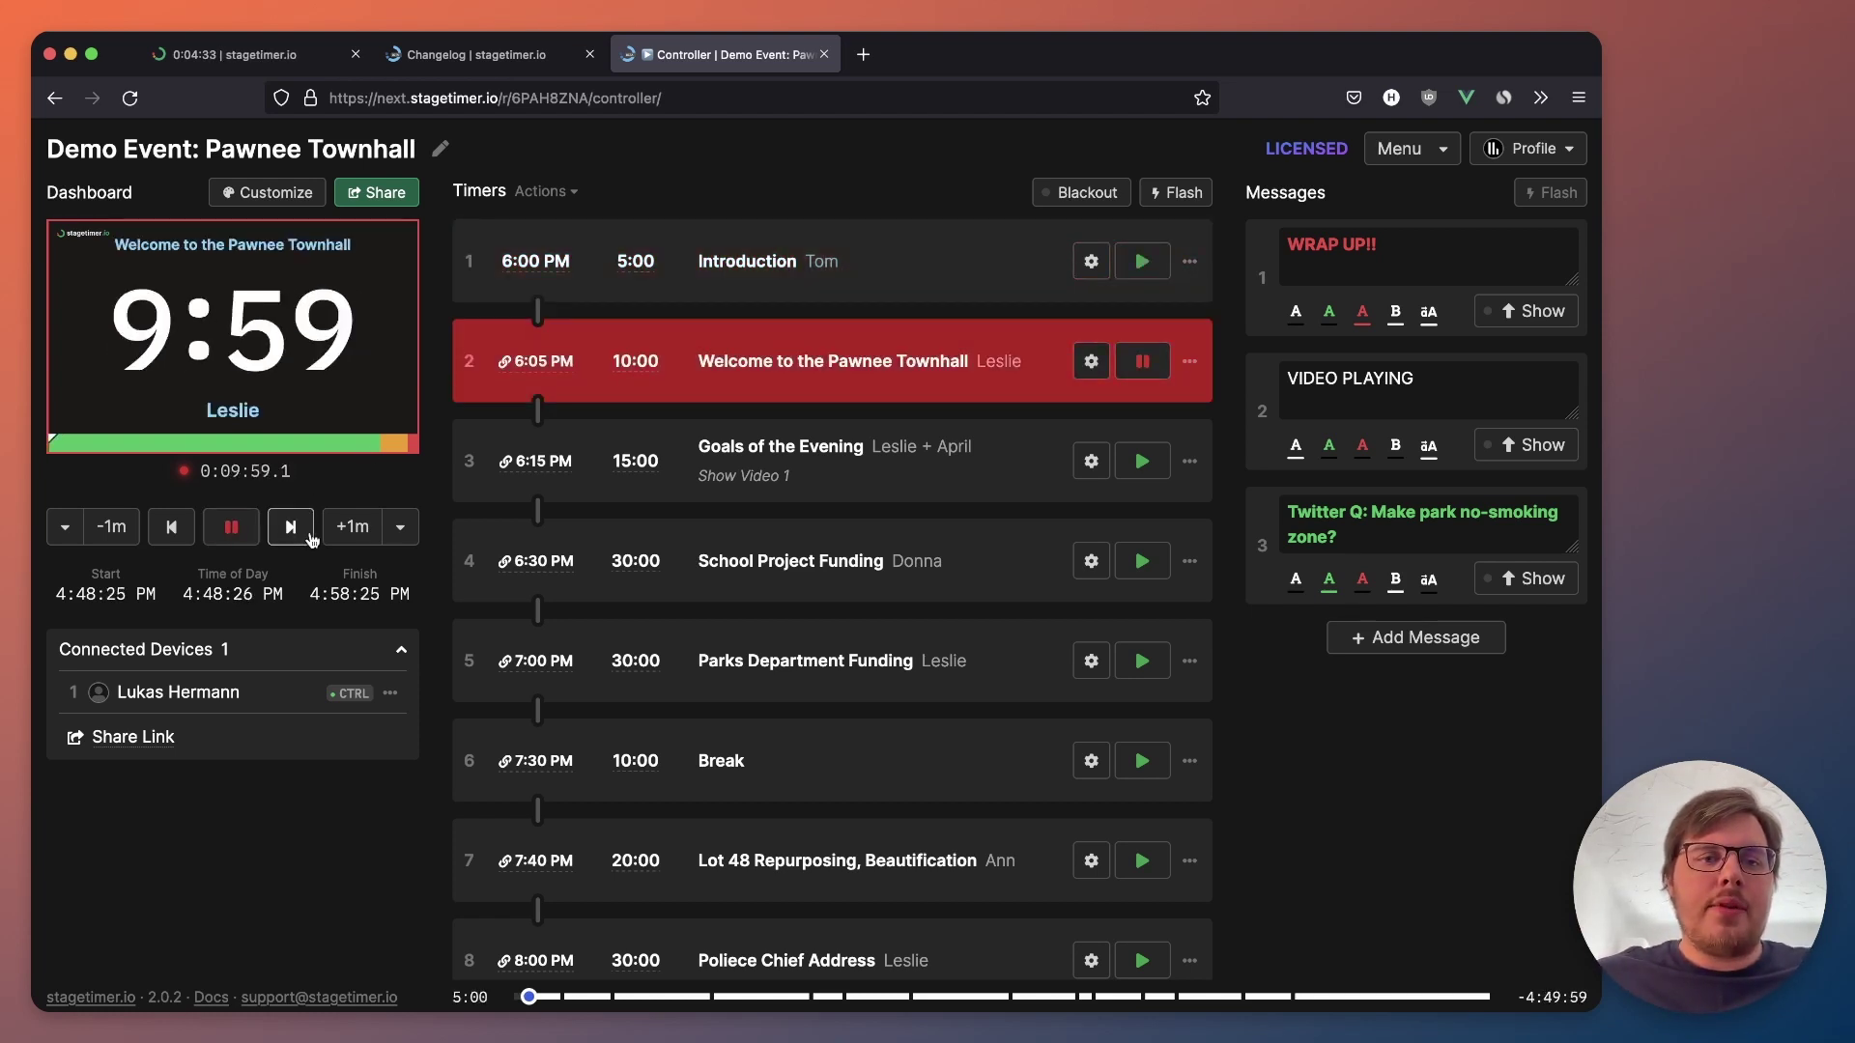
pyautogui.click(310, 537)
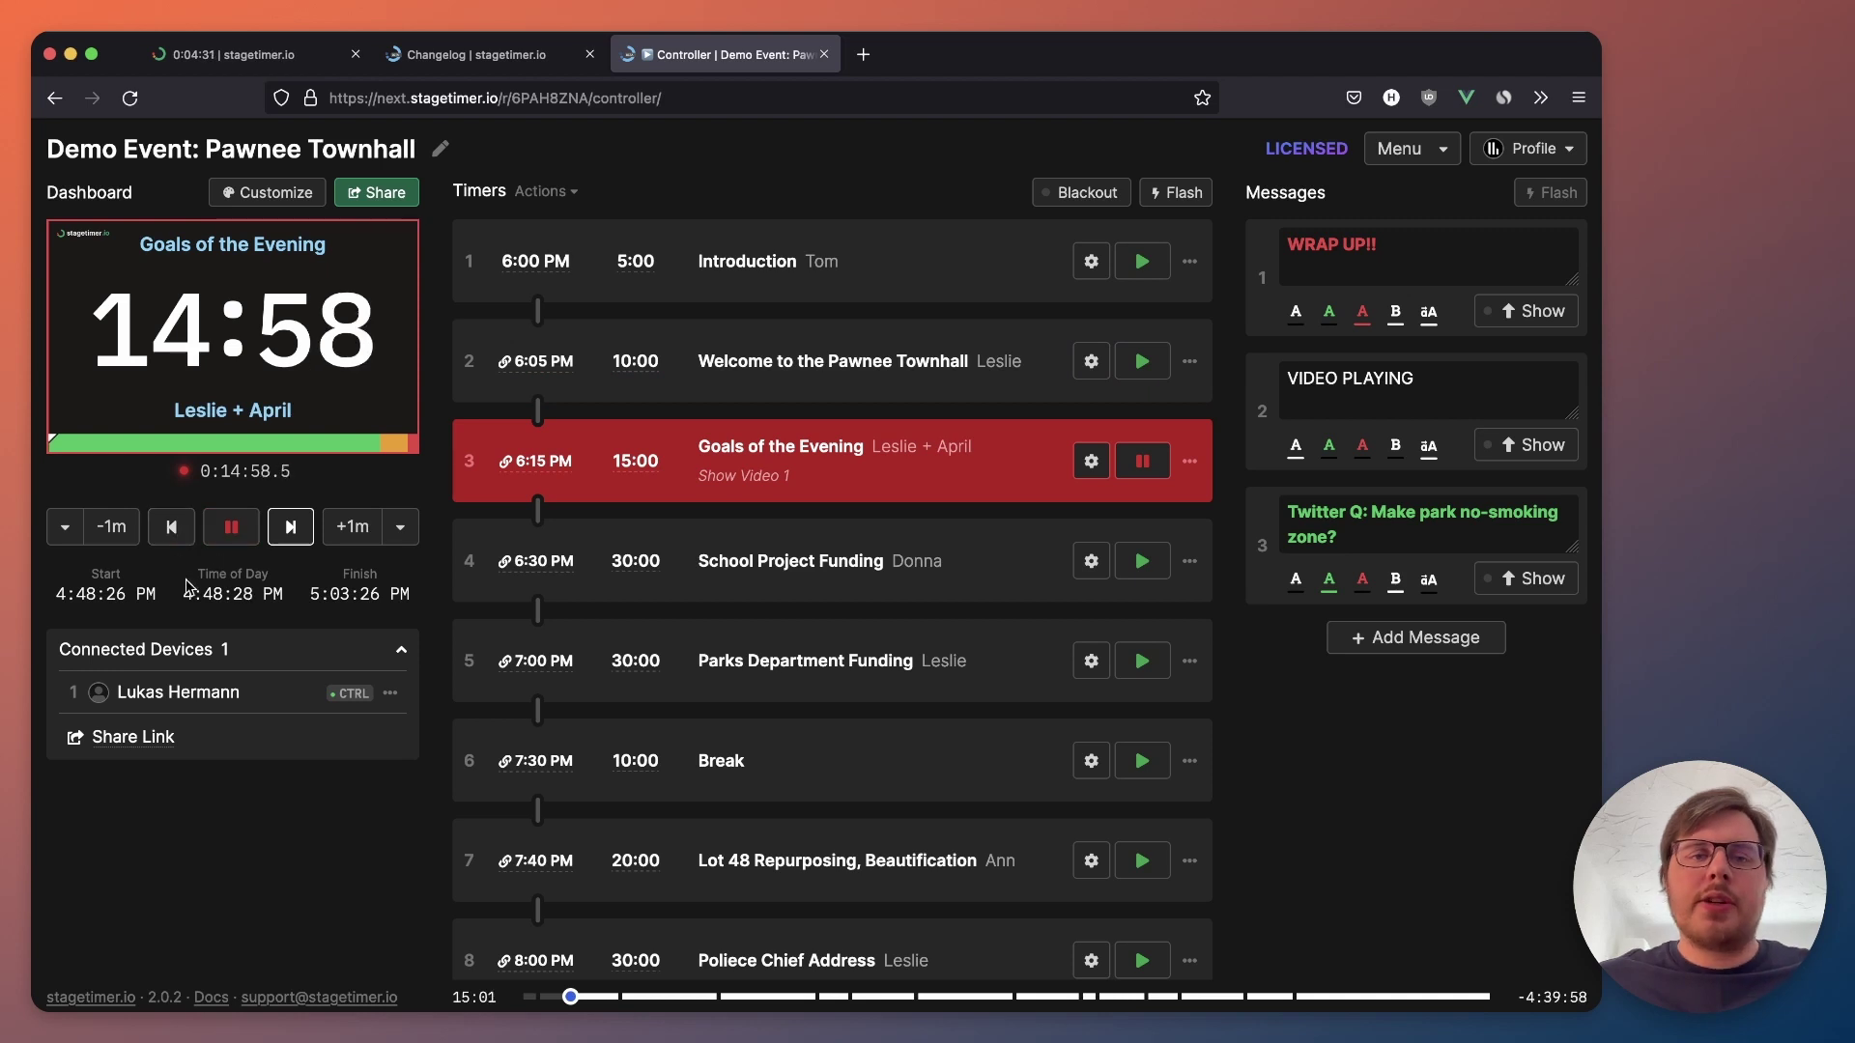
pyautogui.click(171, 539)
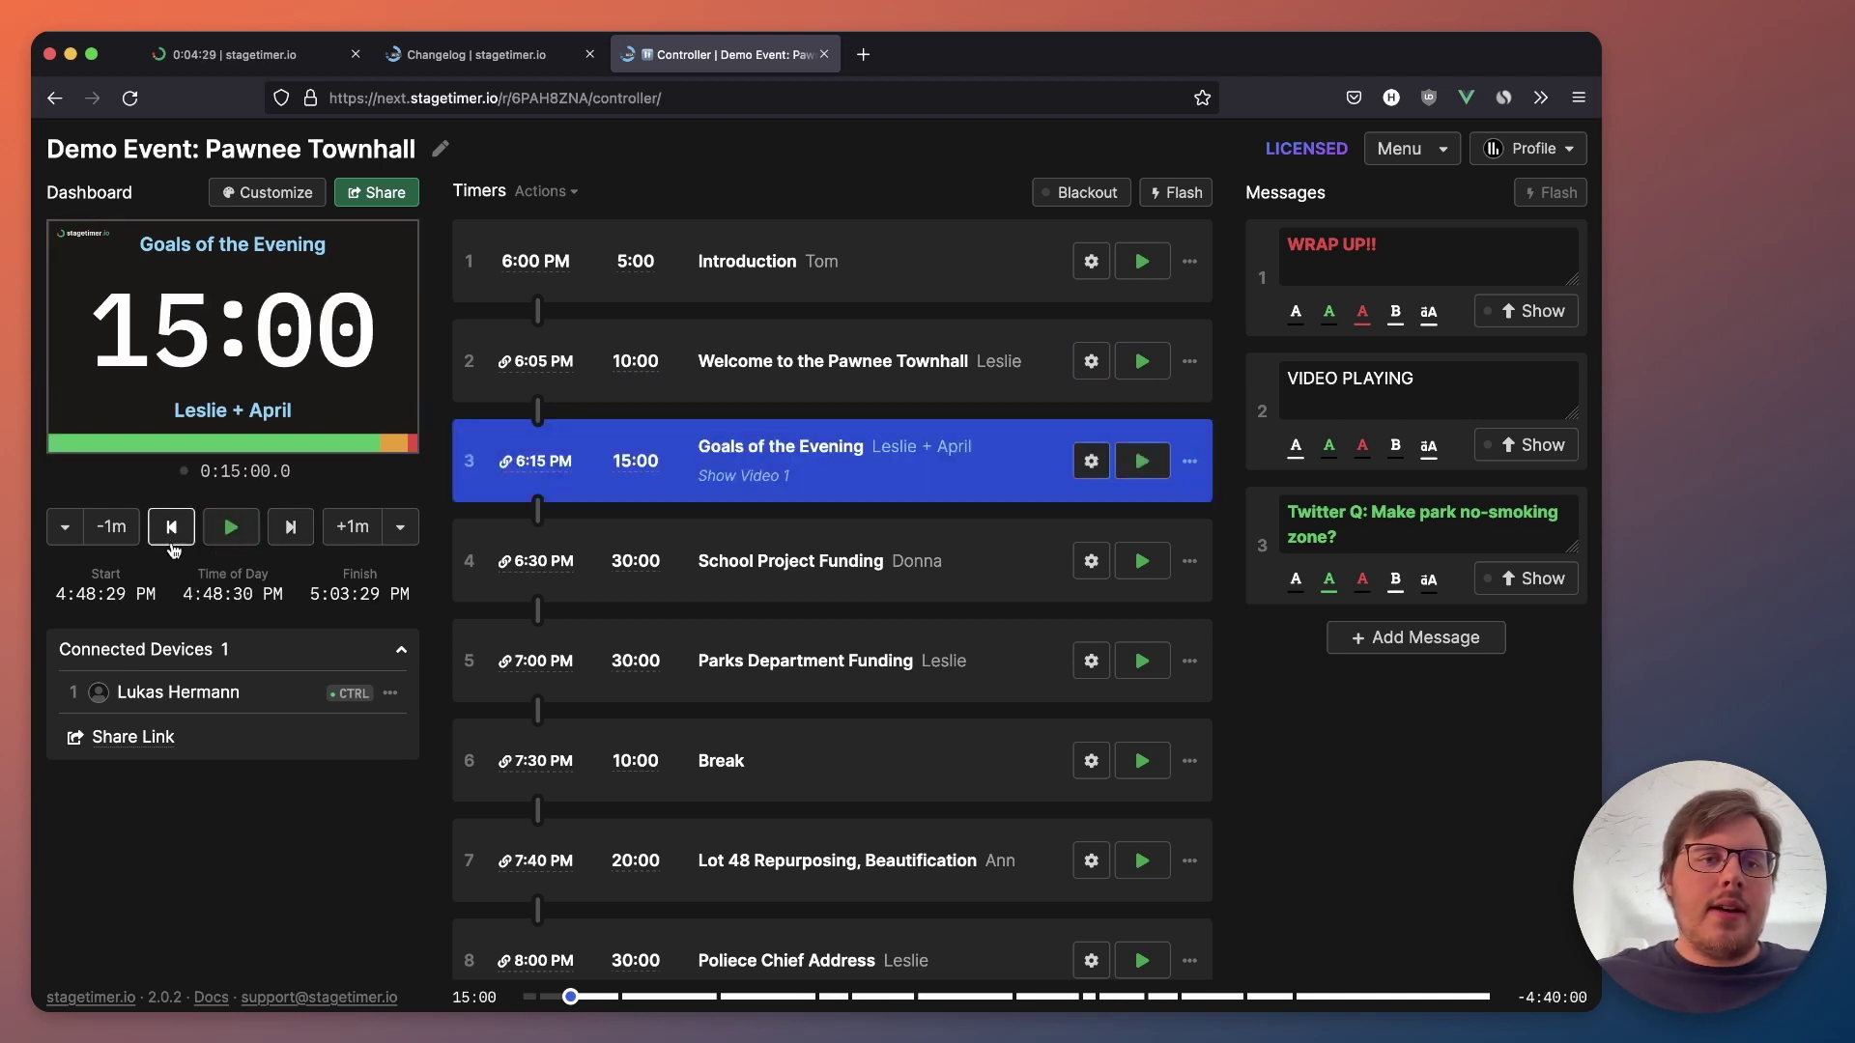
pyautogui.click(172, 541)
pyautogui.click(172, 541)
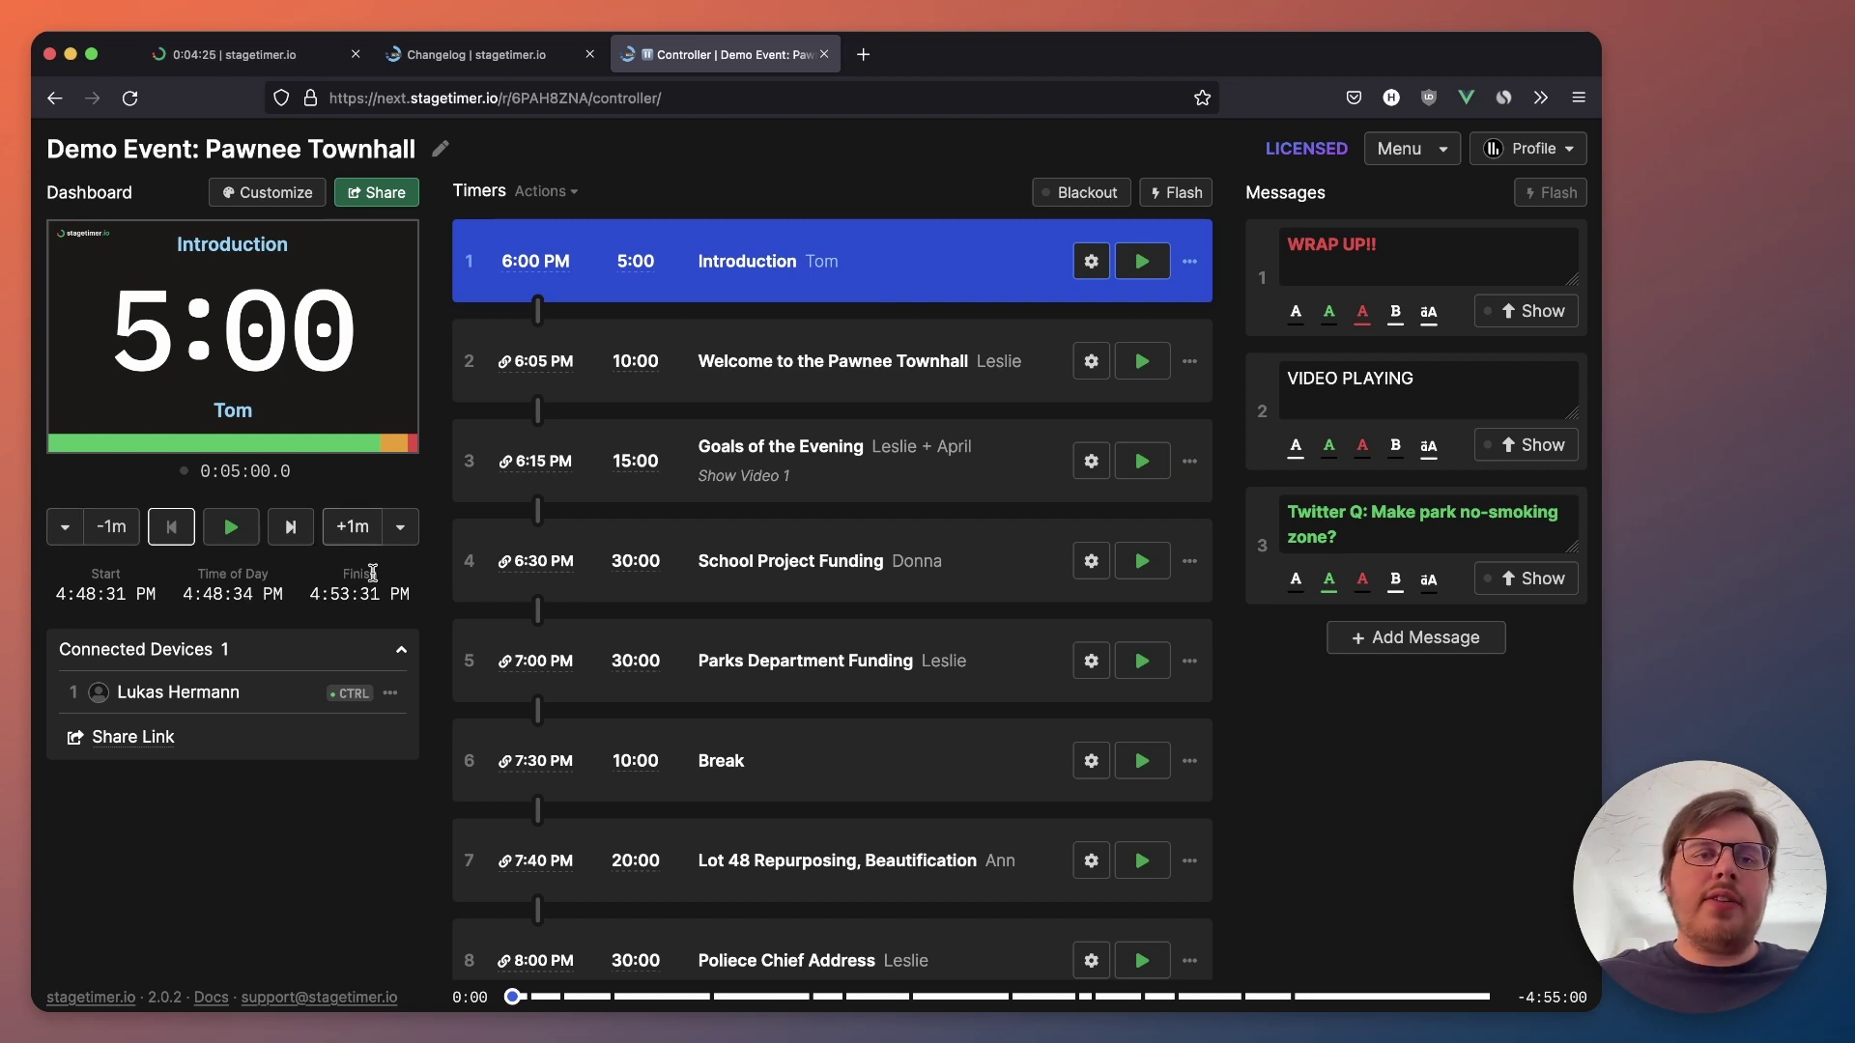
pyautogui.click(353, 526)
pyautogui.click(400, 527)
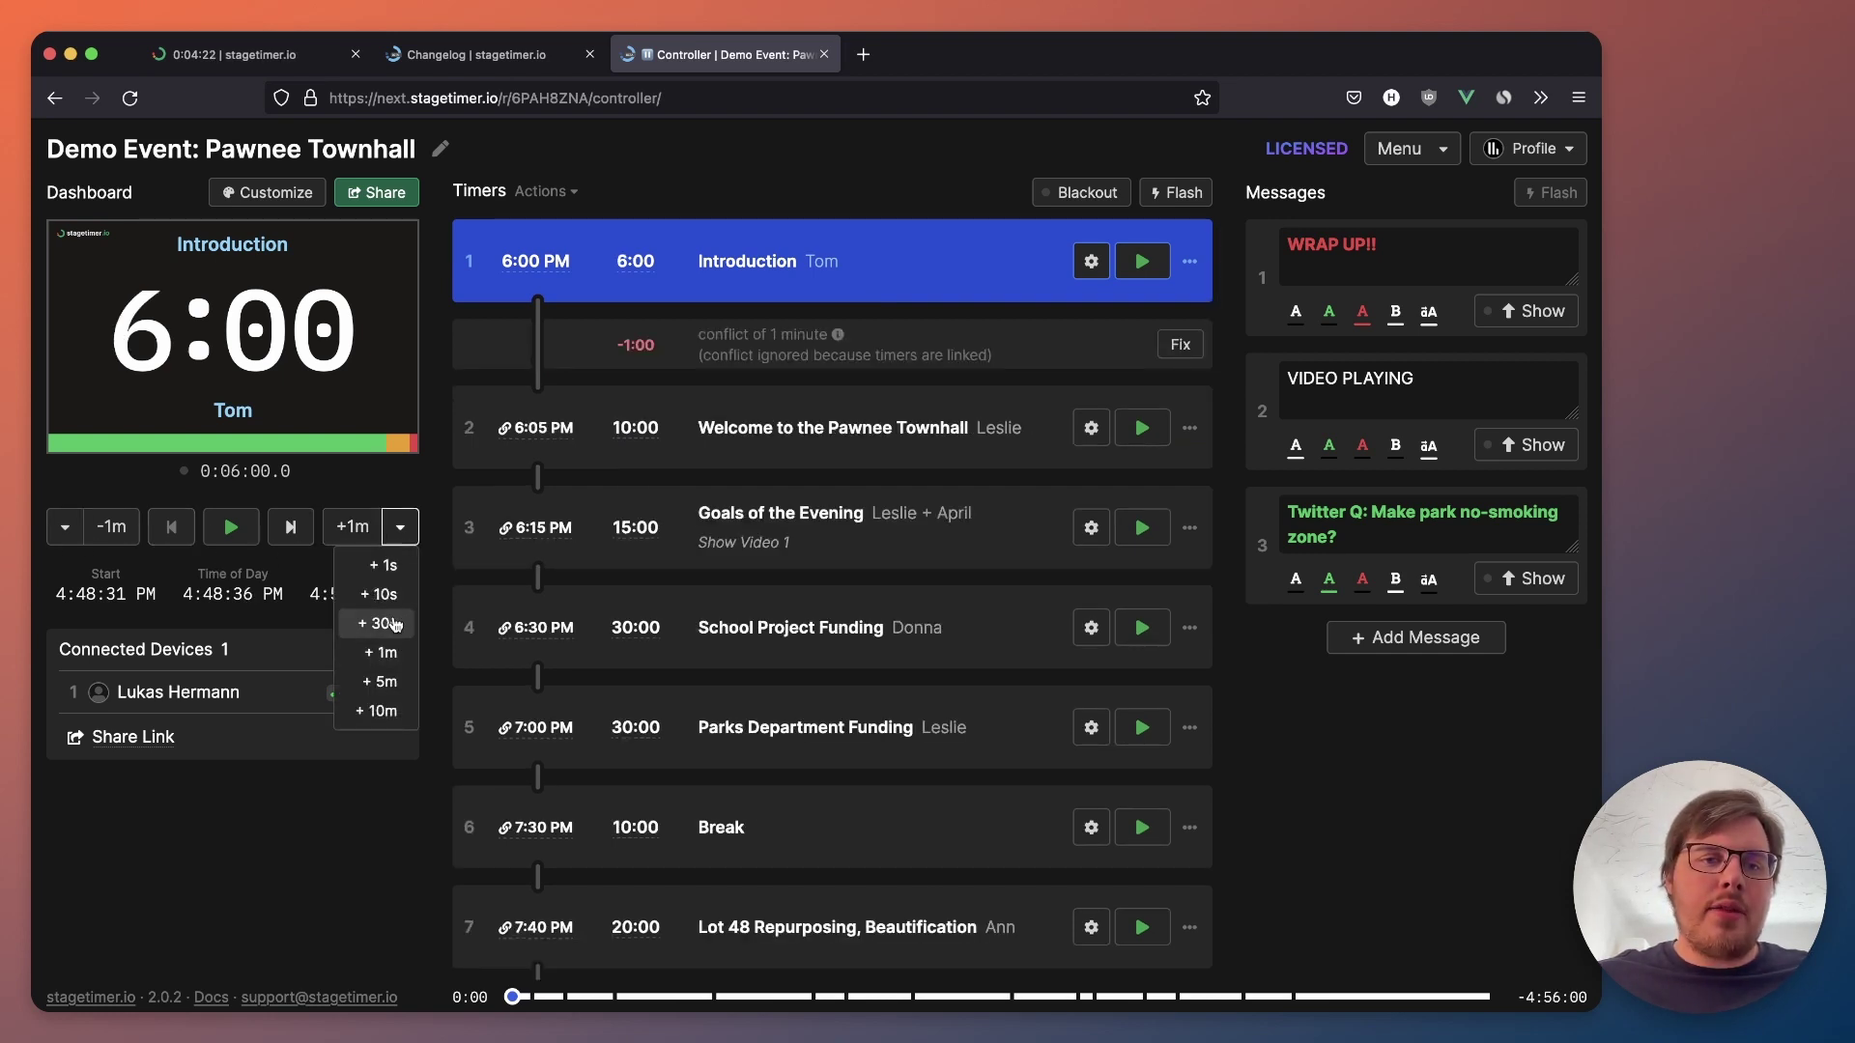
pyautogui.click(111, 526)
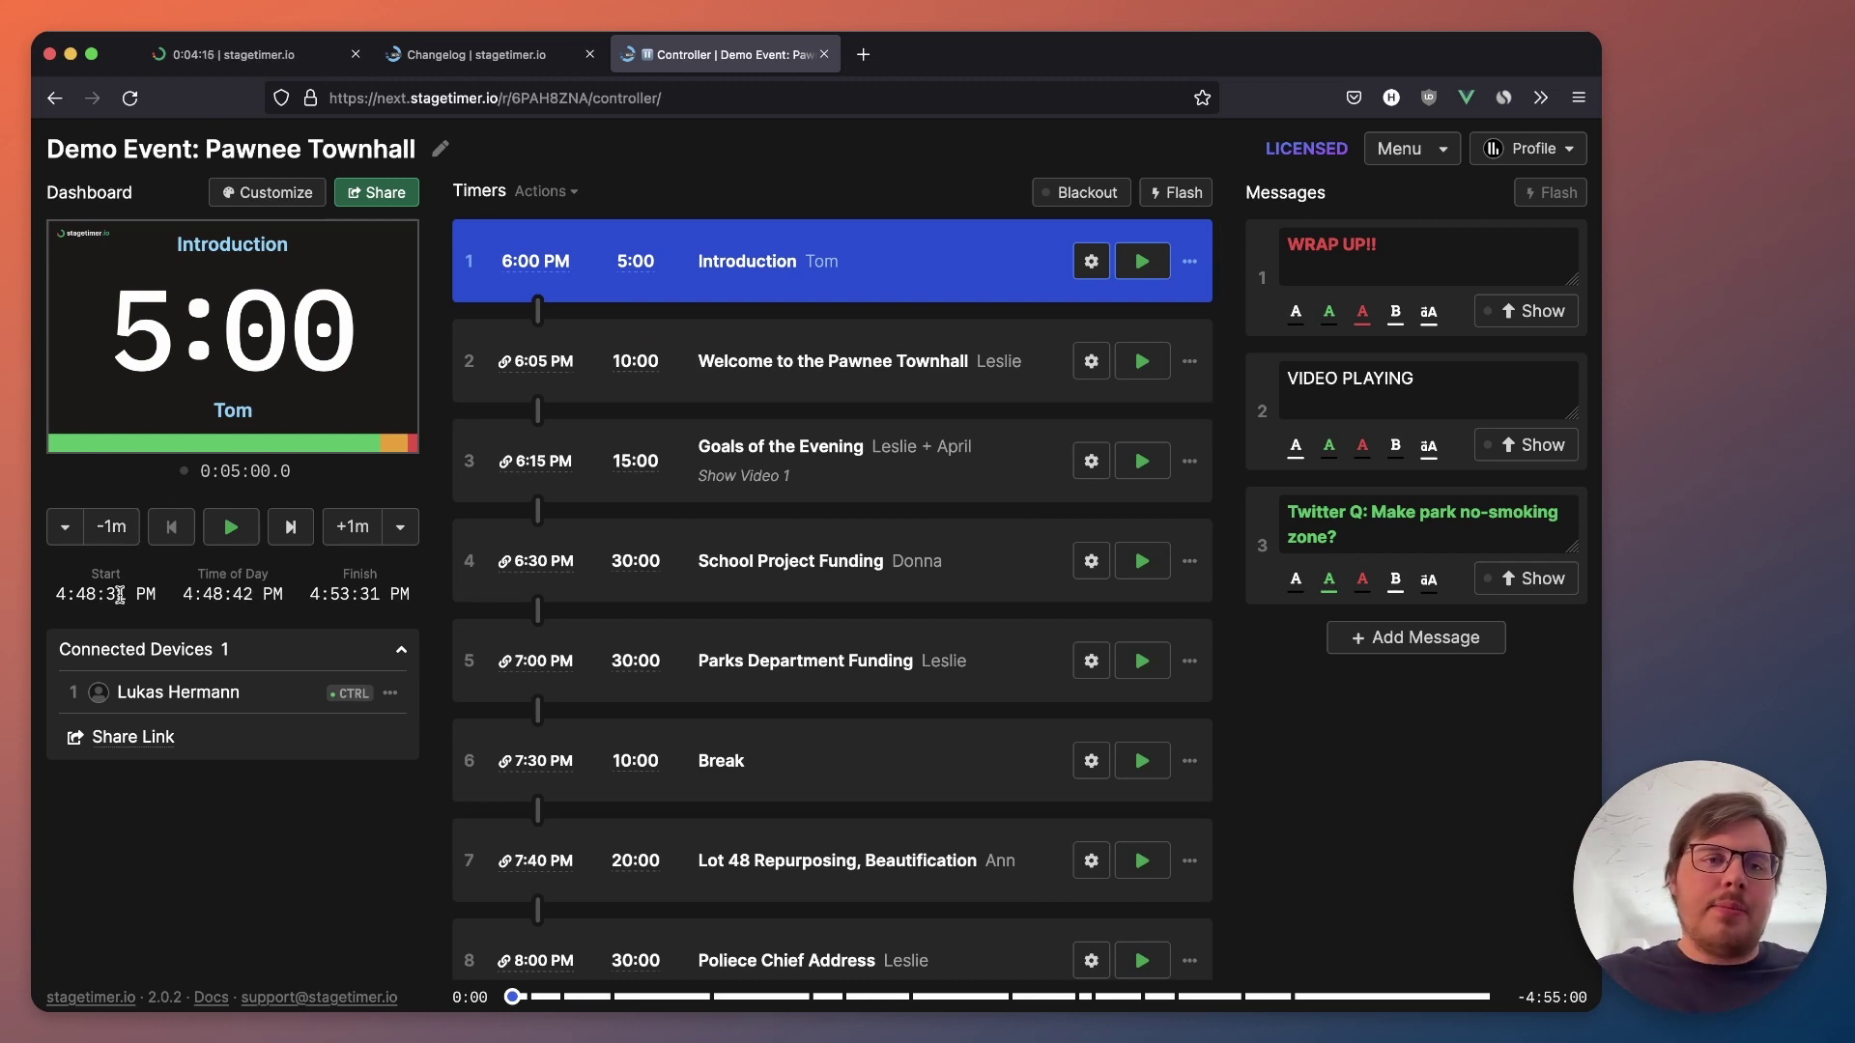
# Step: Start the Introduction (Tom) timer from 5:00 and highlight its Start, Finish and Time of Day readouts
pyautogui.moveTo(87, 583); pyautogui.dragTo(155, 601)
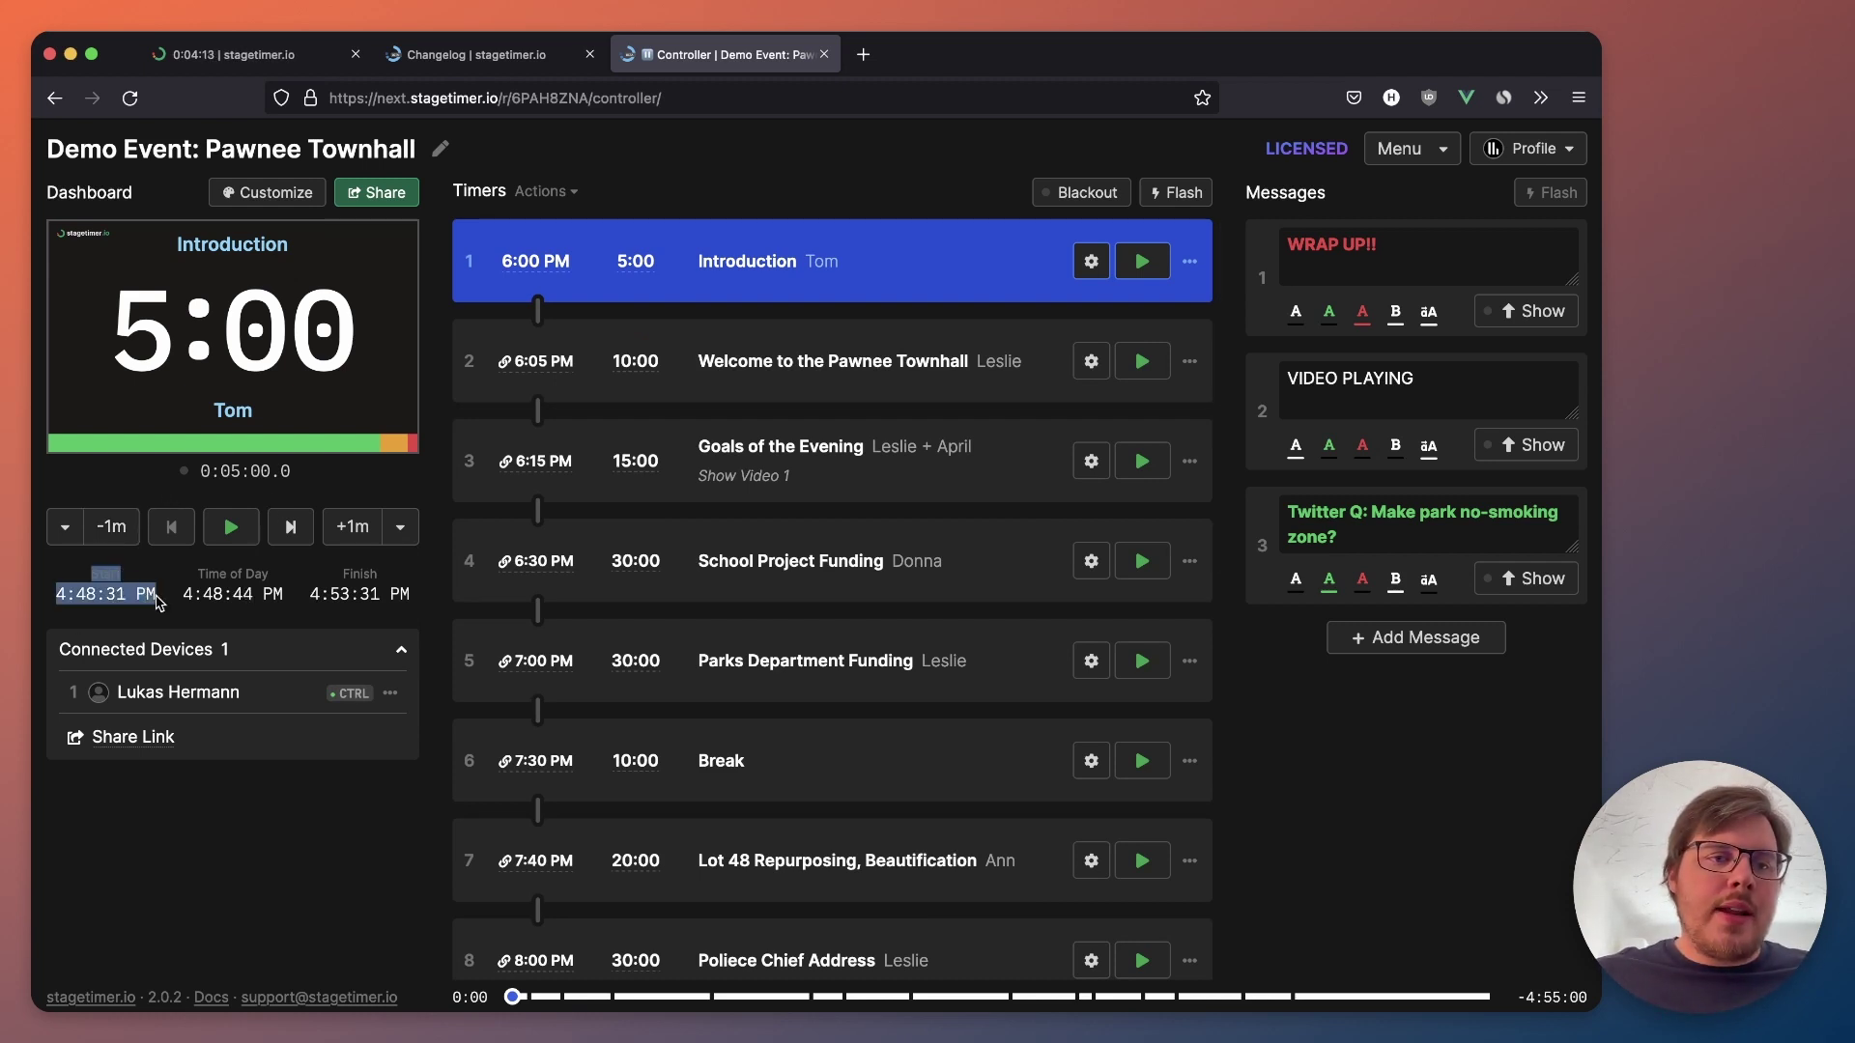
pyautogui.click(232, 530)
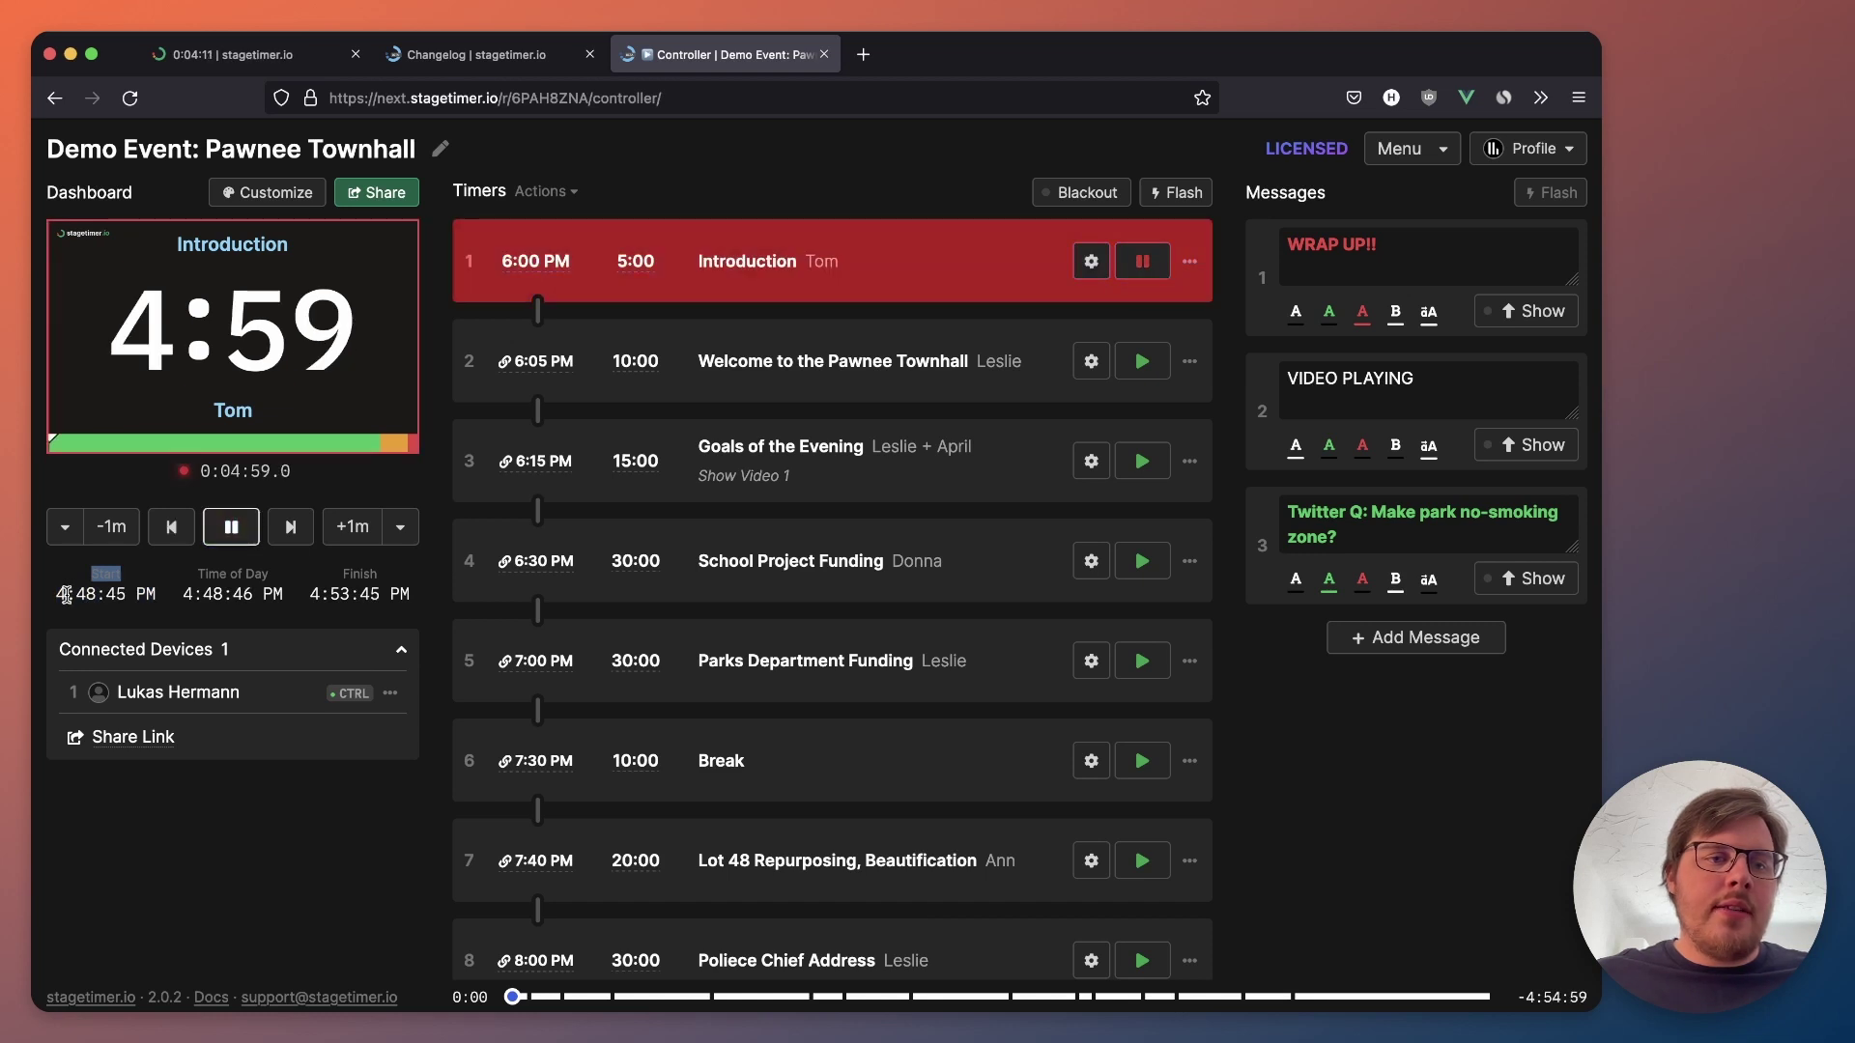
pyautogui.moveTo(55, 594); pyautogui.dragTo(152, 599)
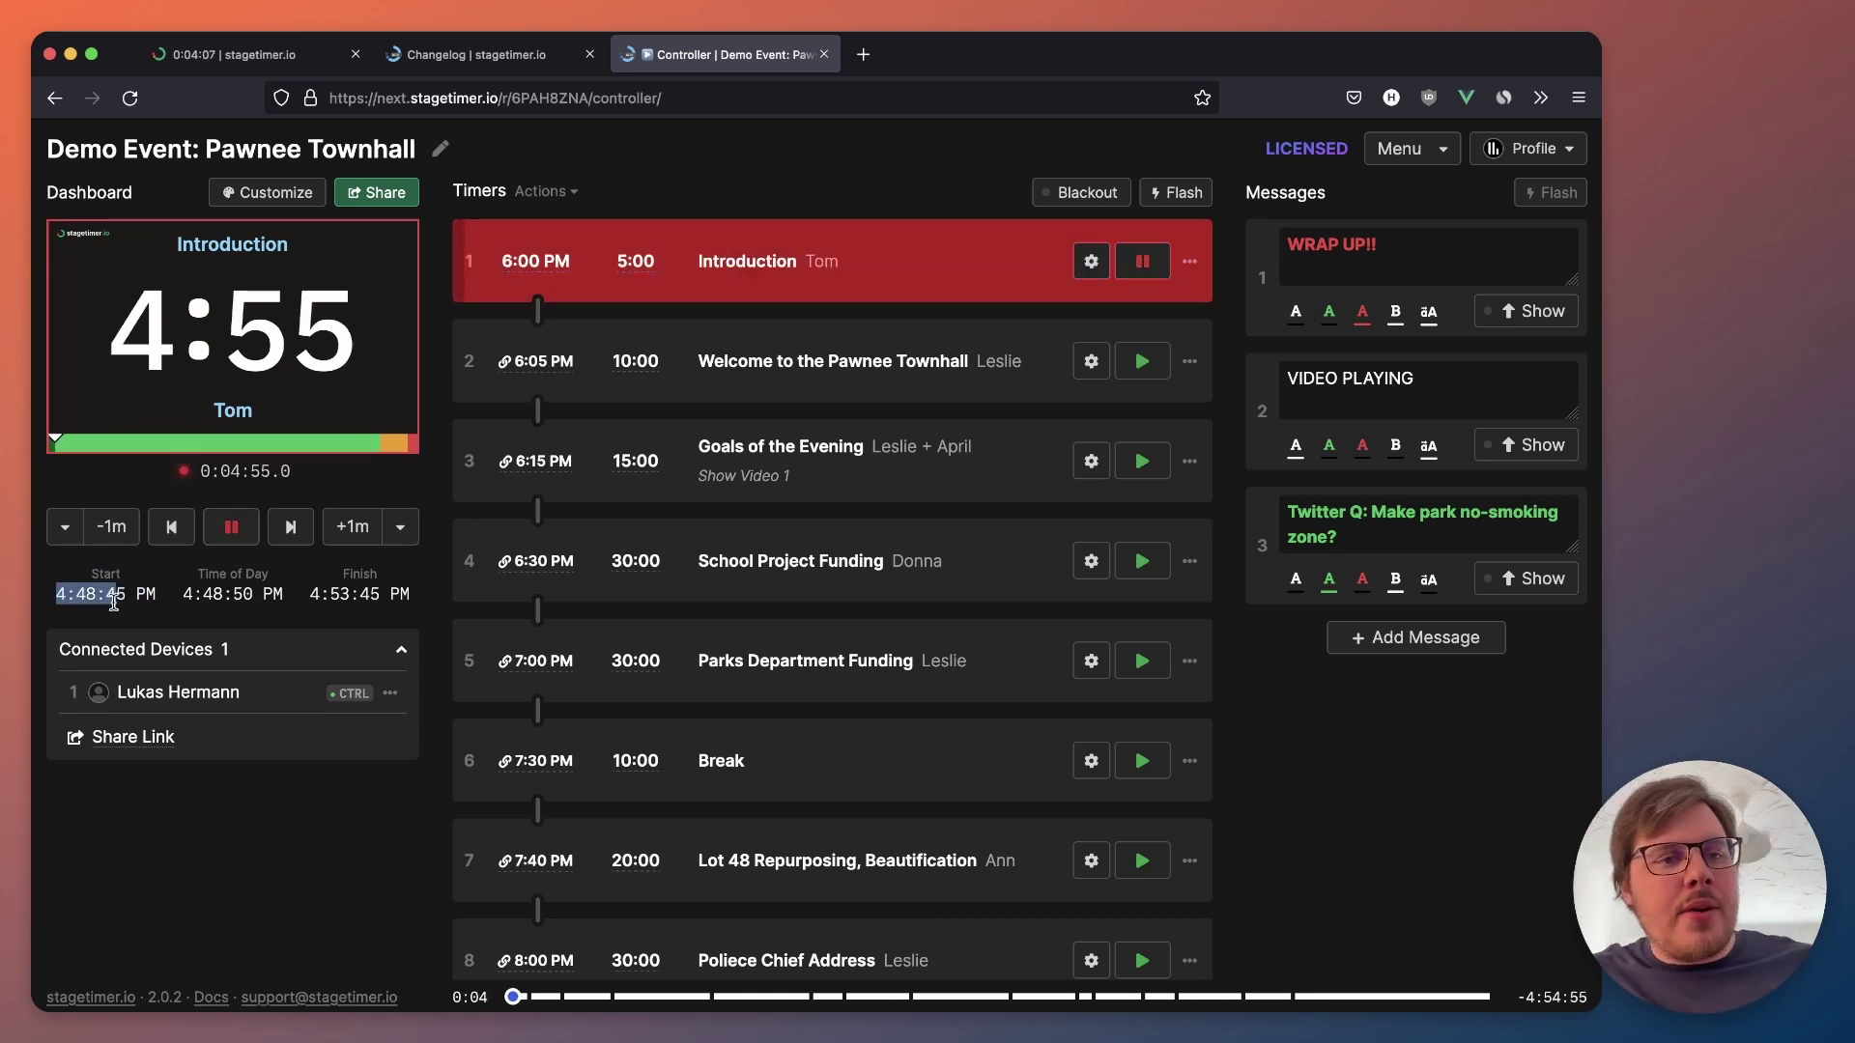
pyautogui.moveTo(309, 594); pyautogui.dragTo(399, 597)
pyautogui.click(398, 599)
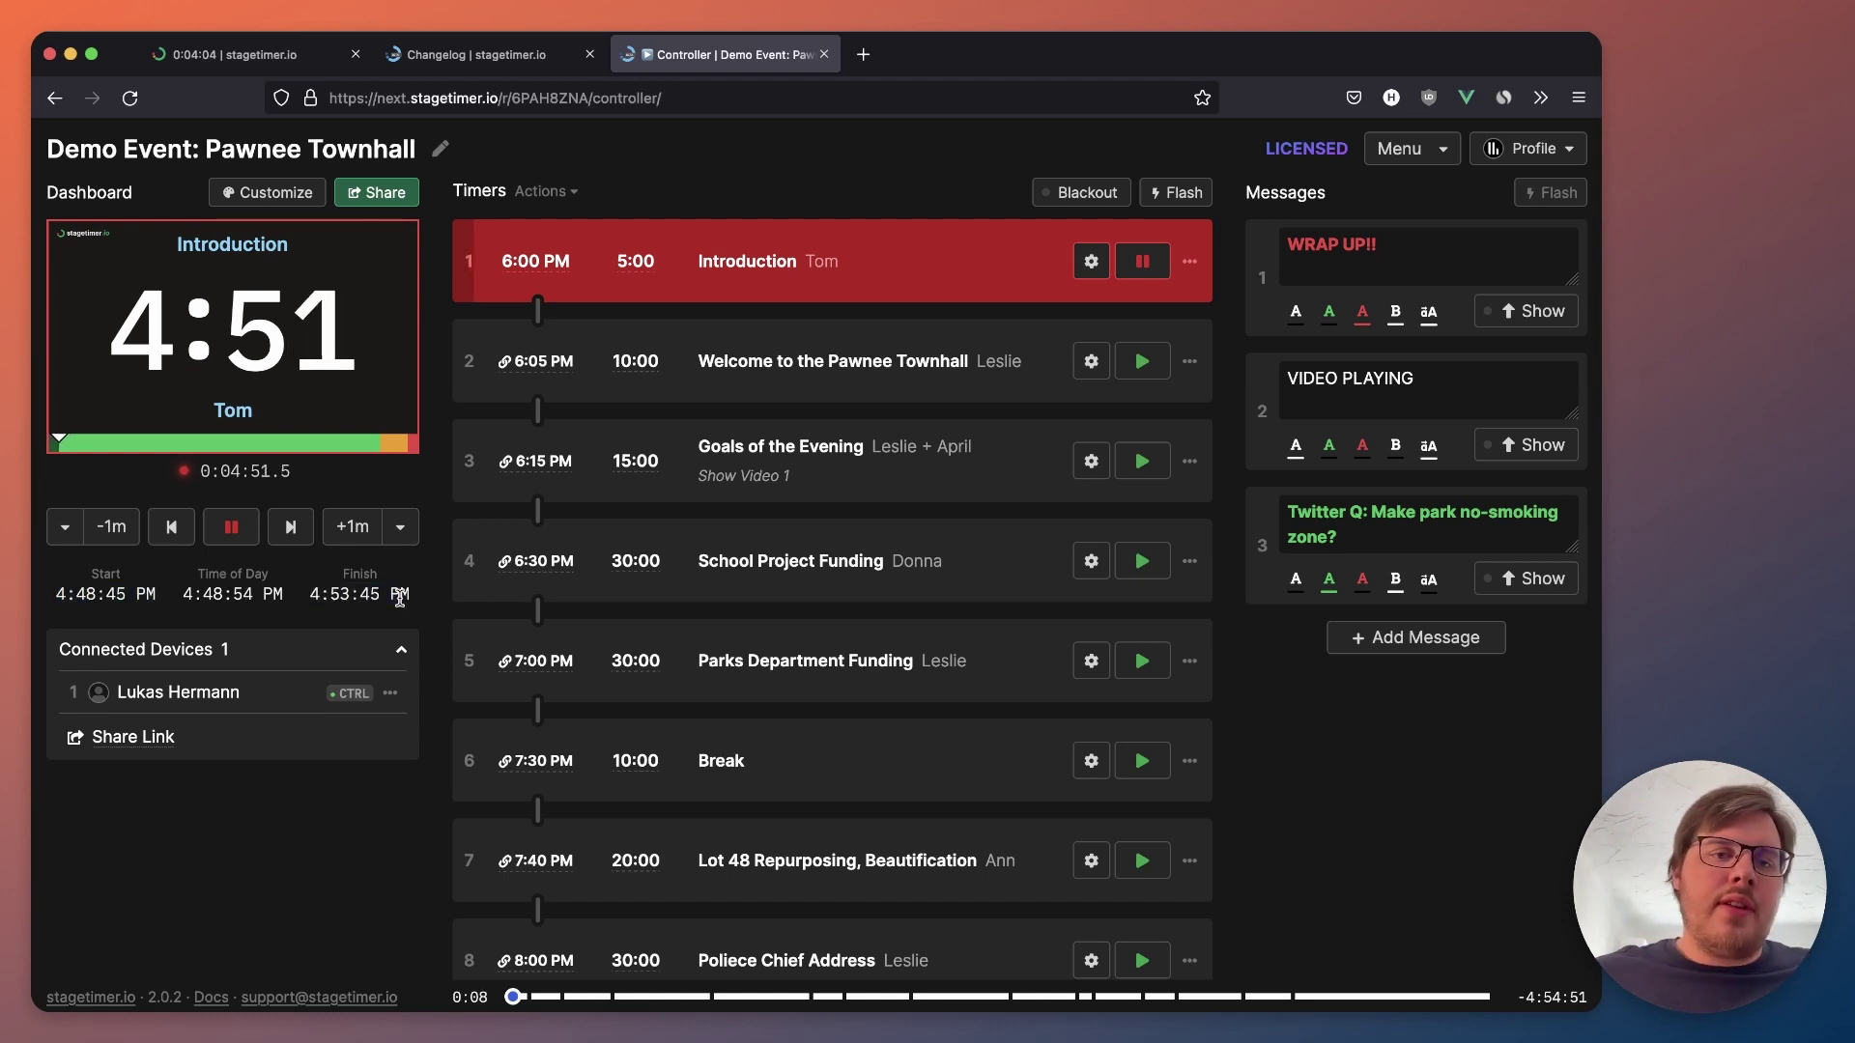
pyautogui.moveTo(186, 594); pyautogui.dragTo(284, 595)
pyautogui.click(244, 594)
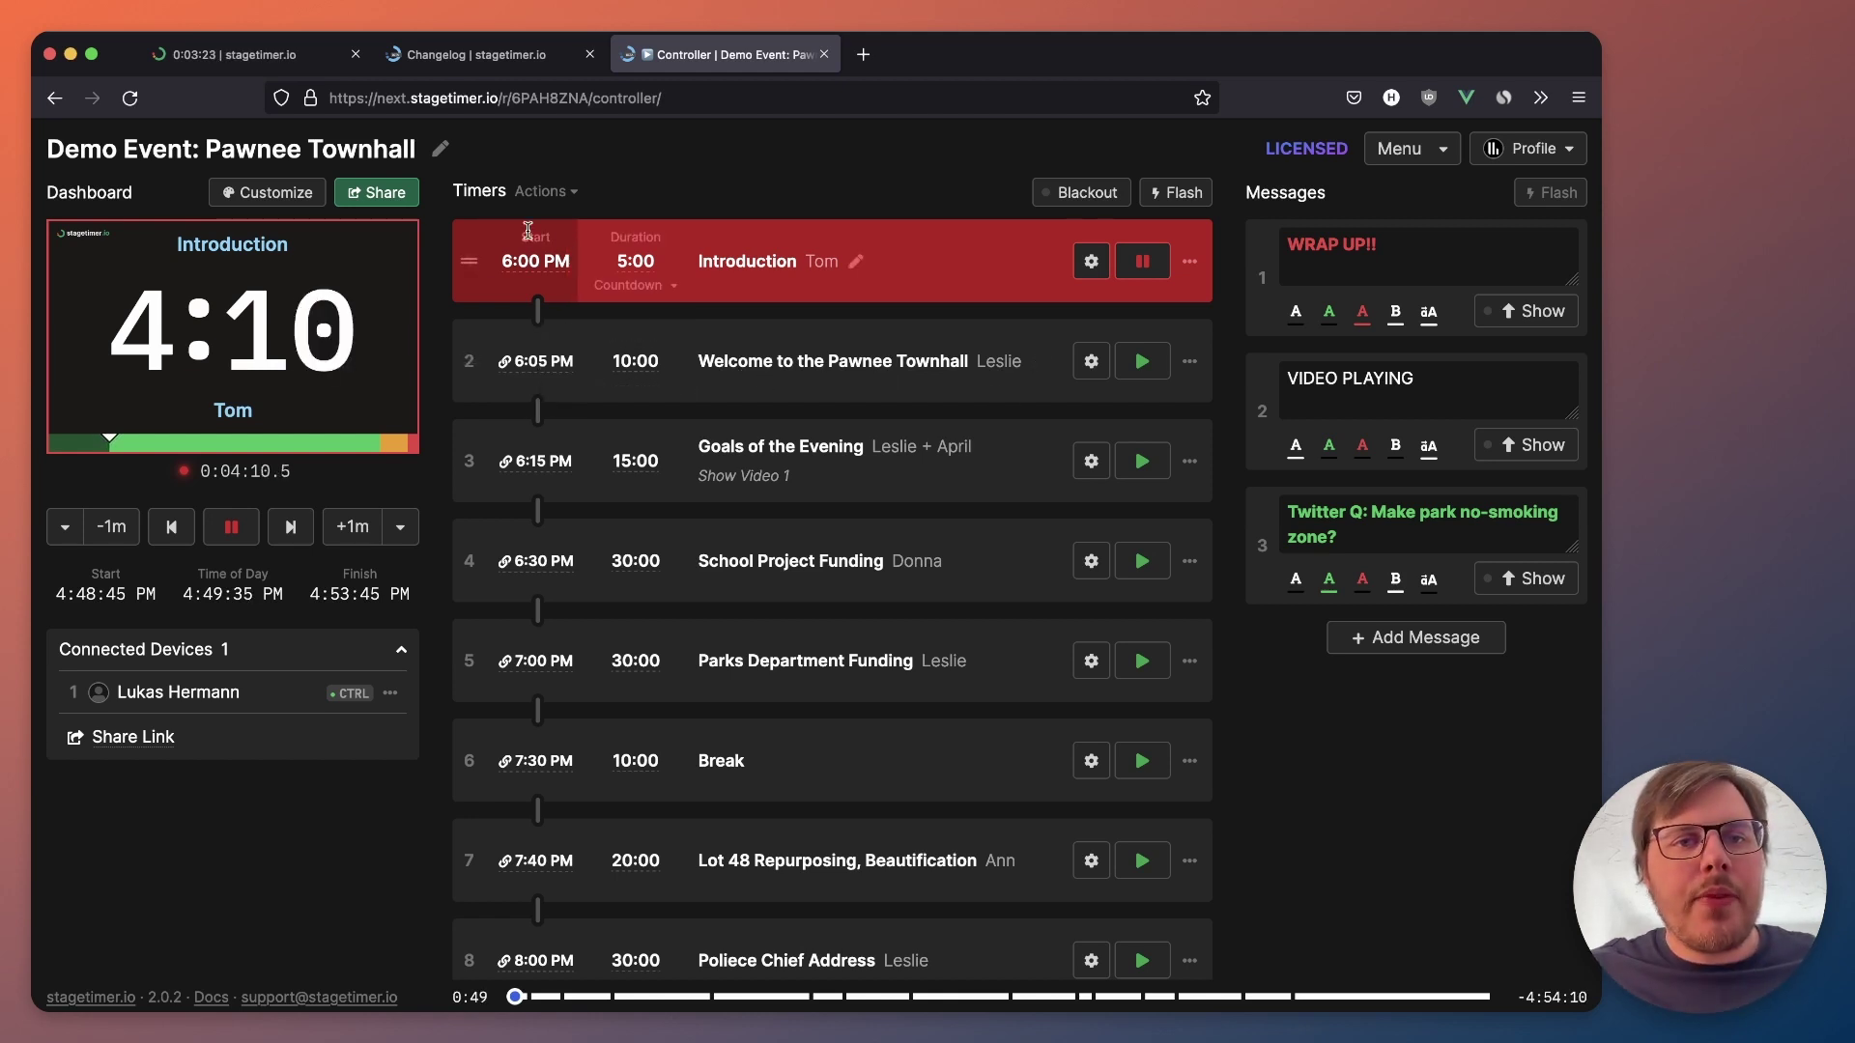
# Step: Pause the Introduction timer and go to the rooms dashboard
pyautogui.click(1136, 274)
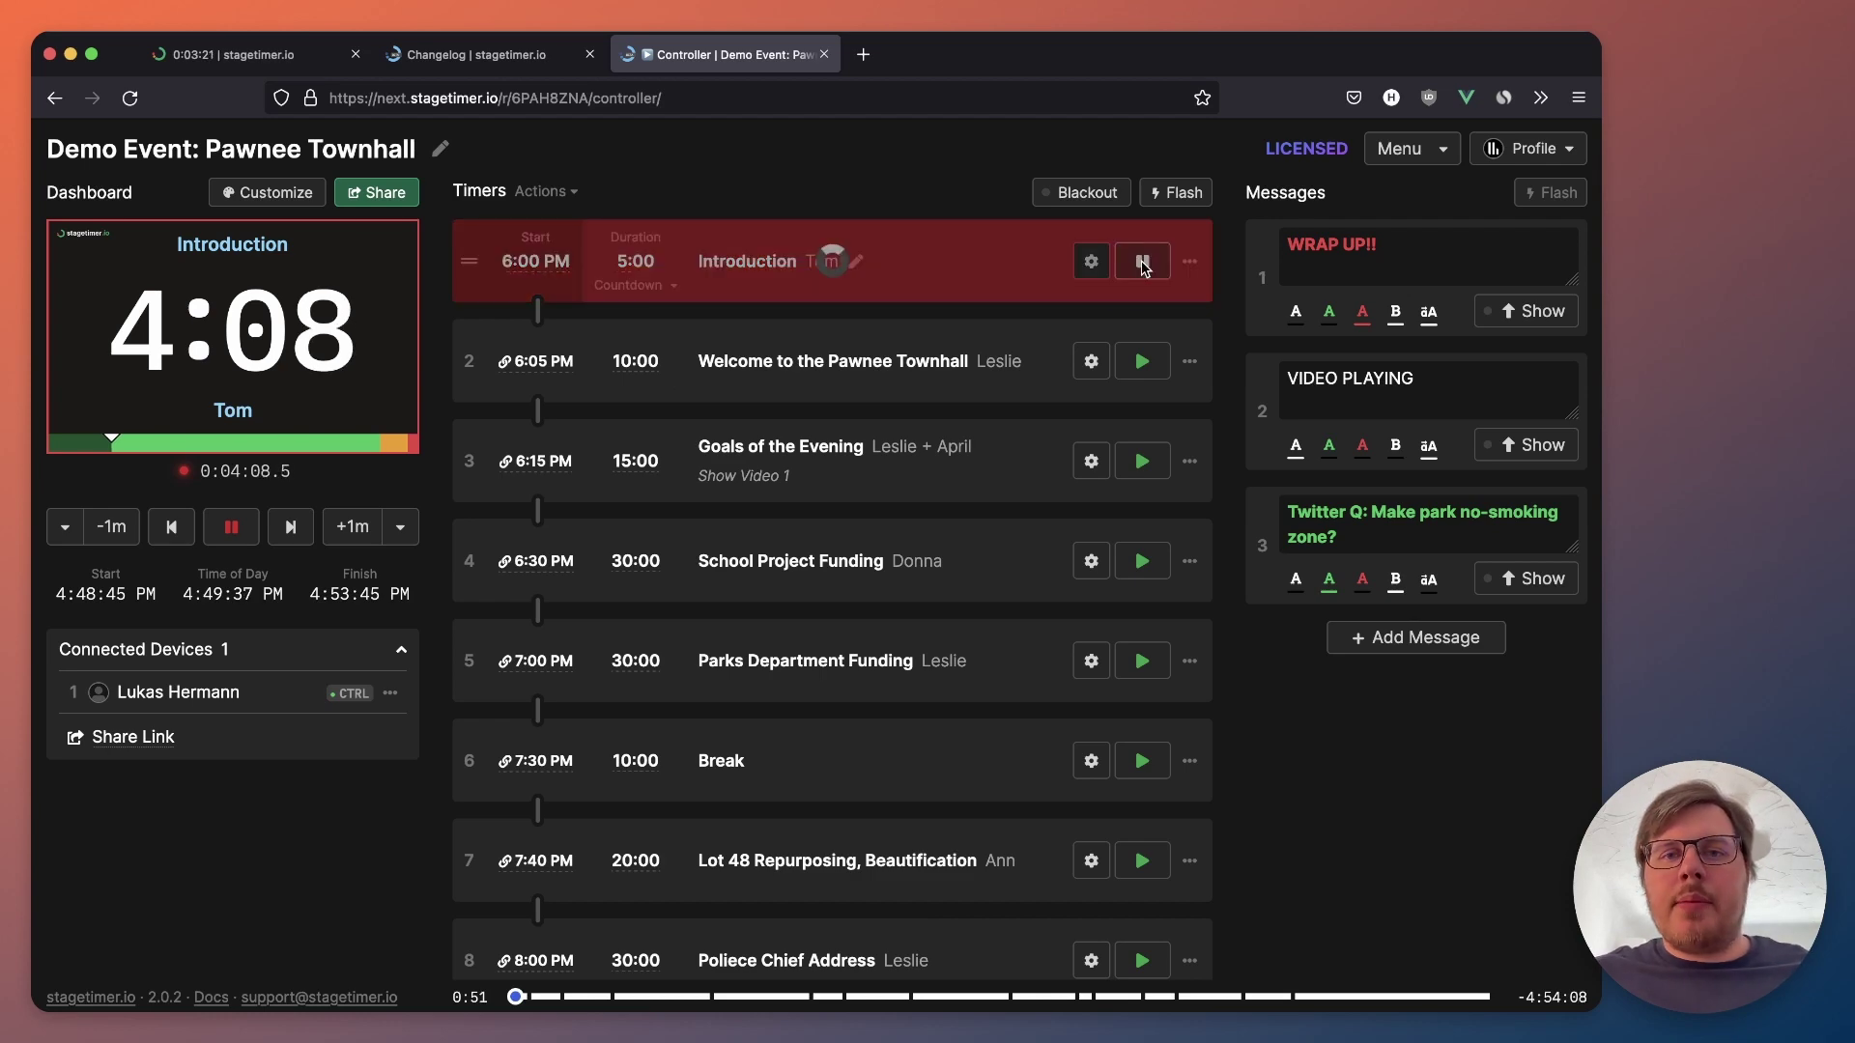
pyautogui.click(1521, 165)
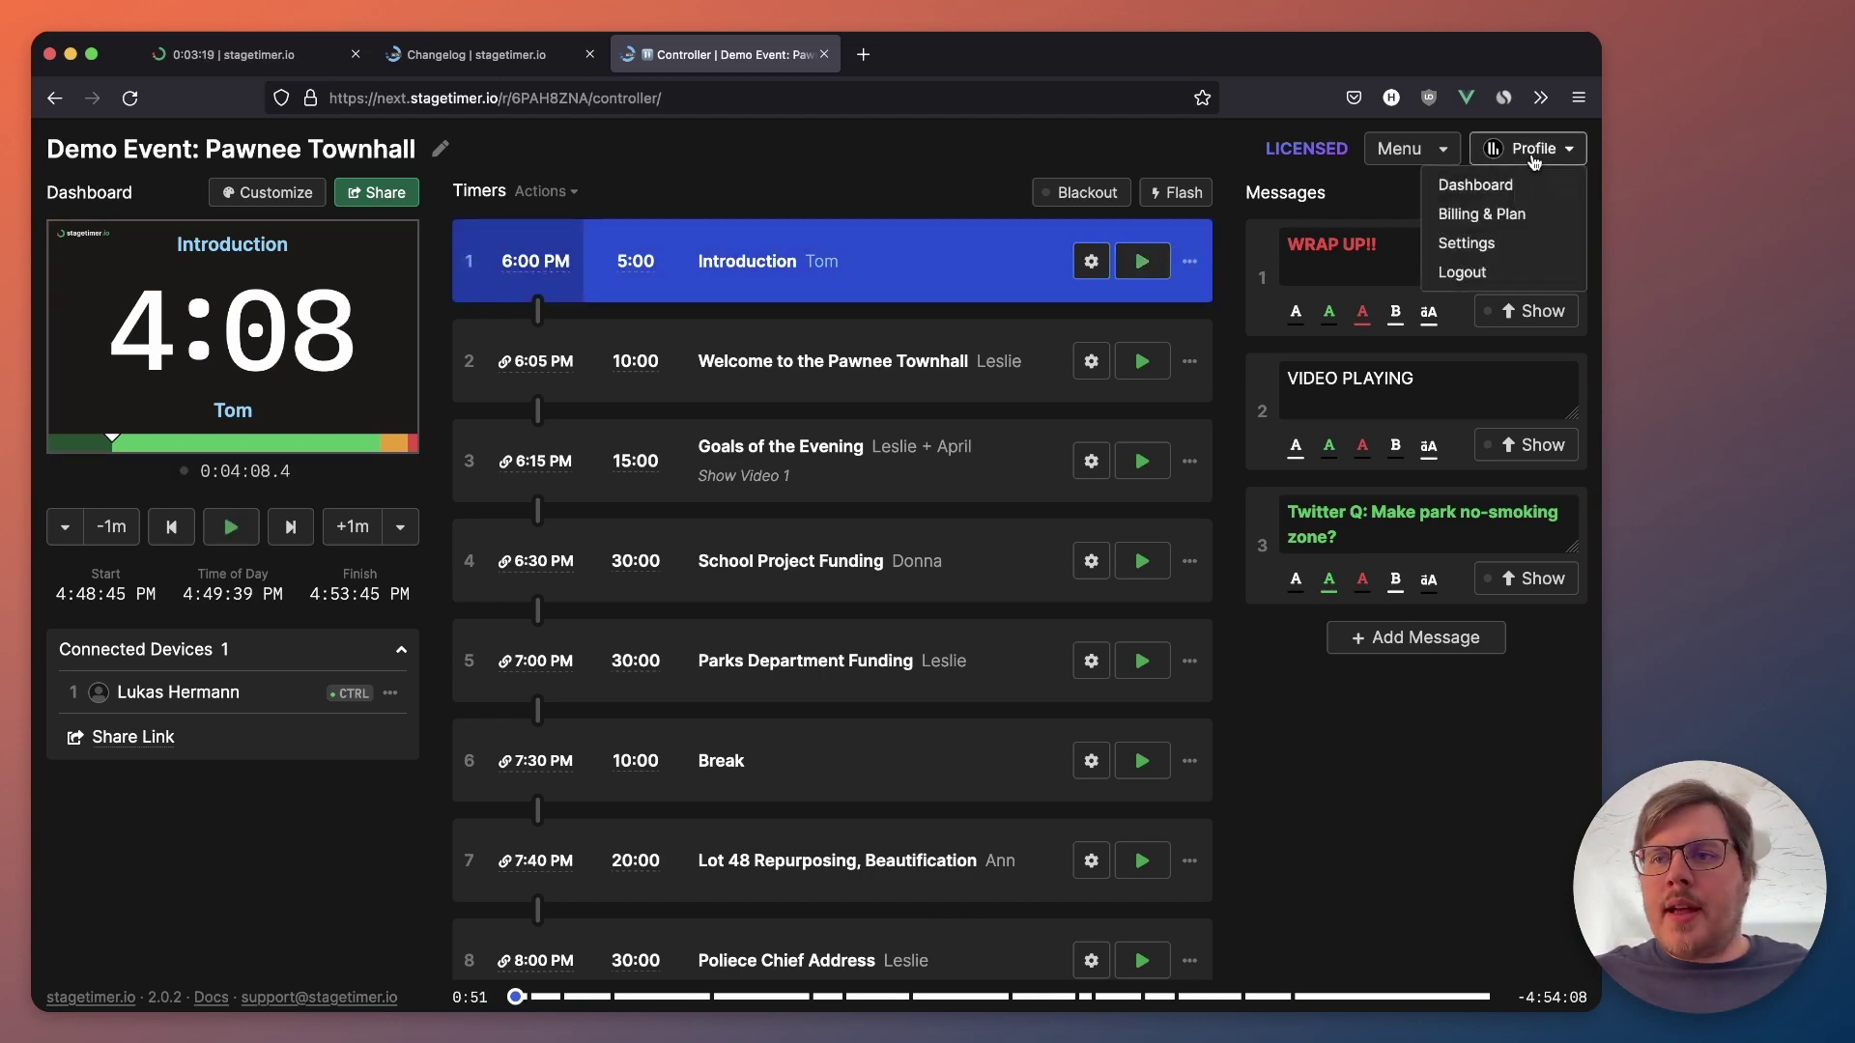
pyautogui.click(1470, 182)
pyautogui.scroll(-10, 748, 518)
pyautogui.scroll(10, 748, 517)
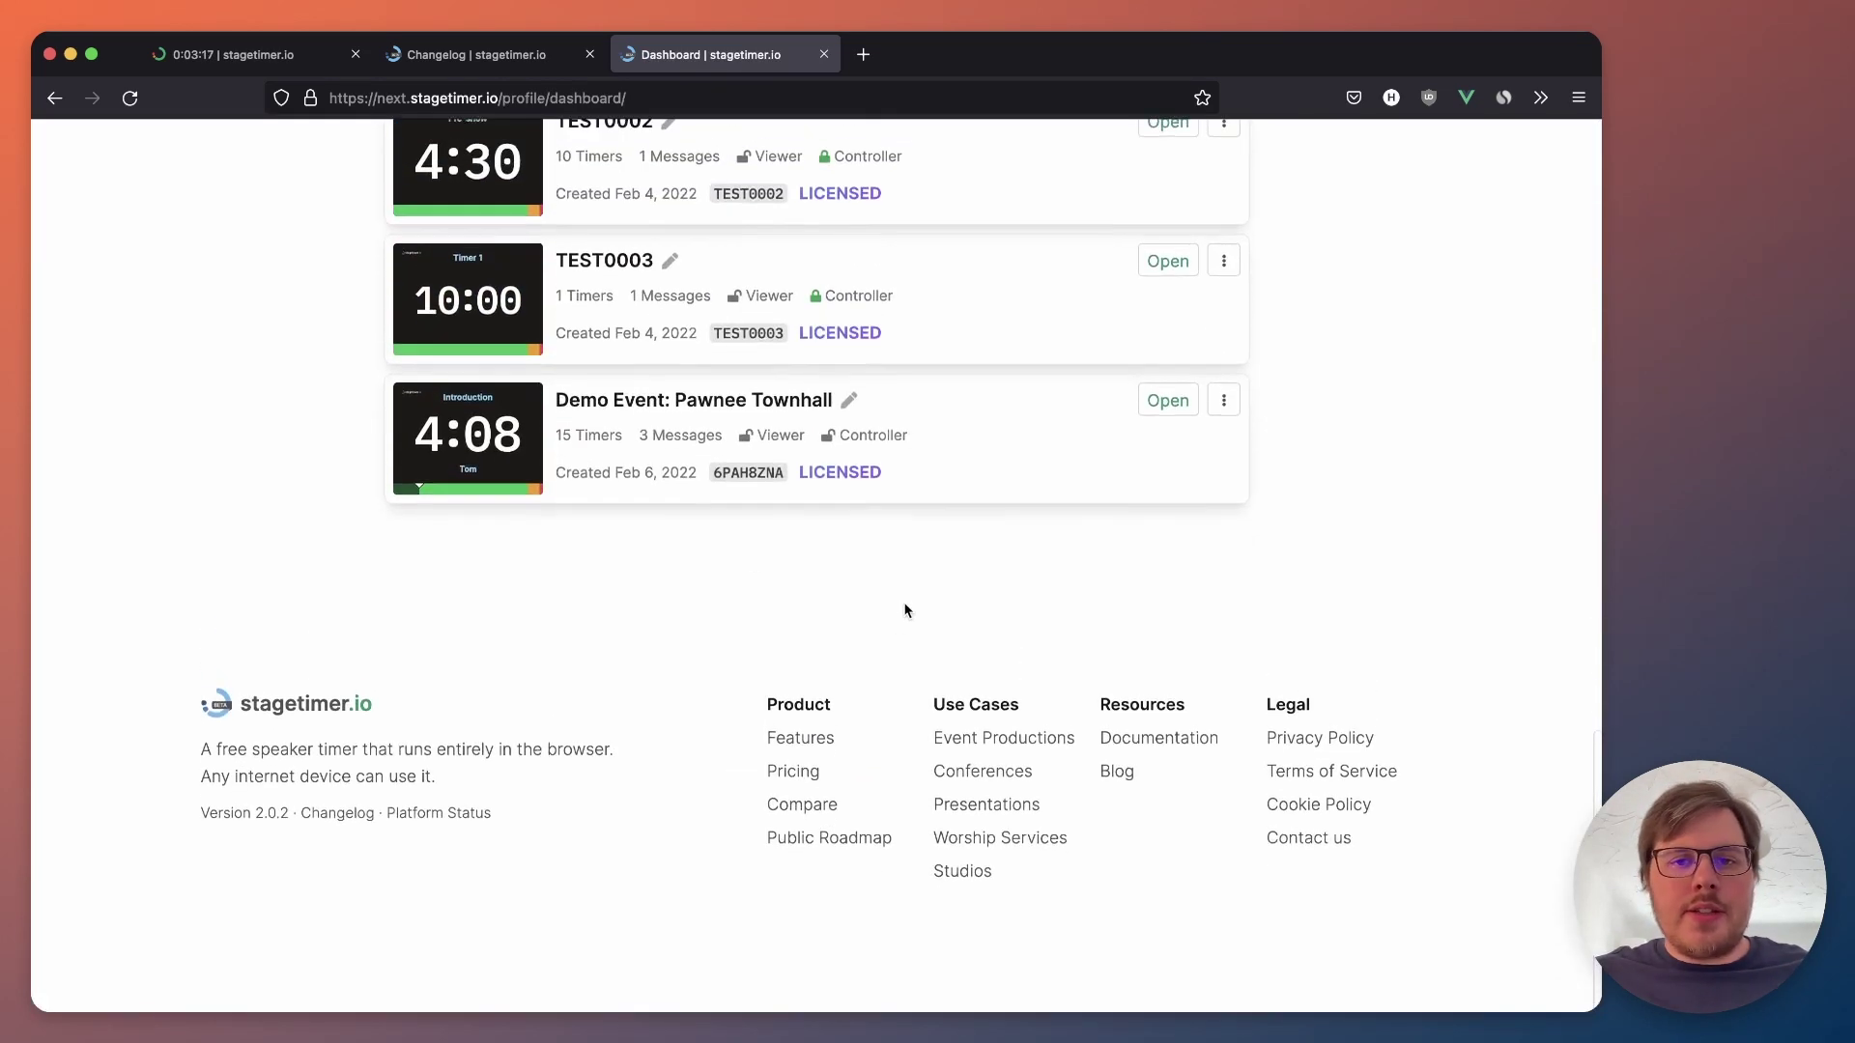
# Step: Create a new Unnamed room and add Timer 2 beside Timer 1, both 10:00
pyautogui.click(1181, 644)
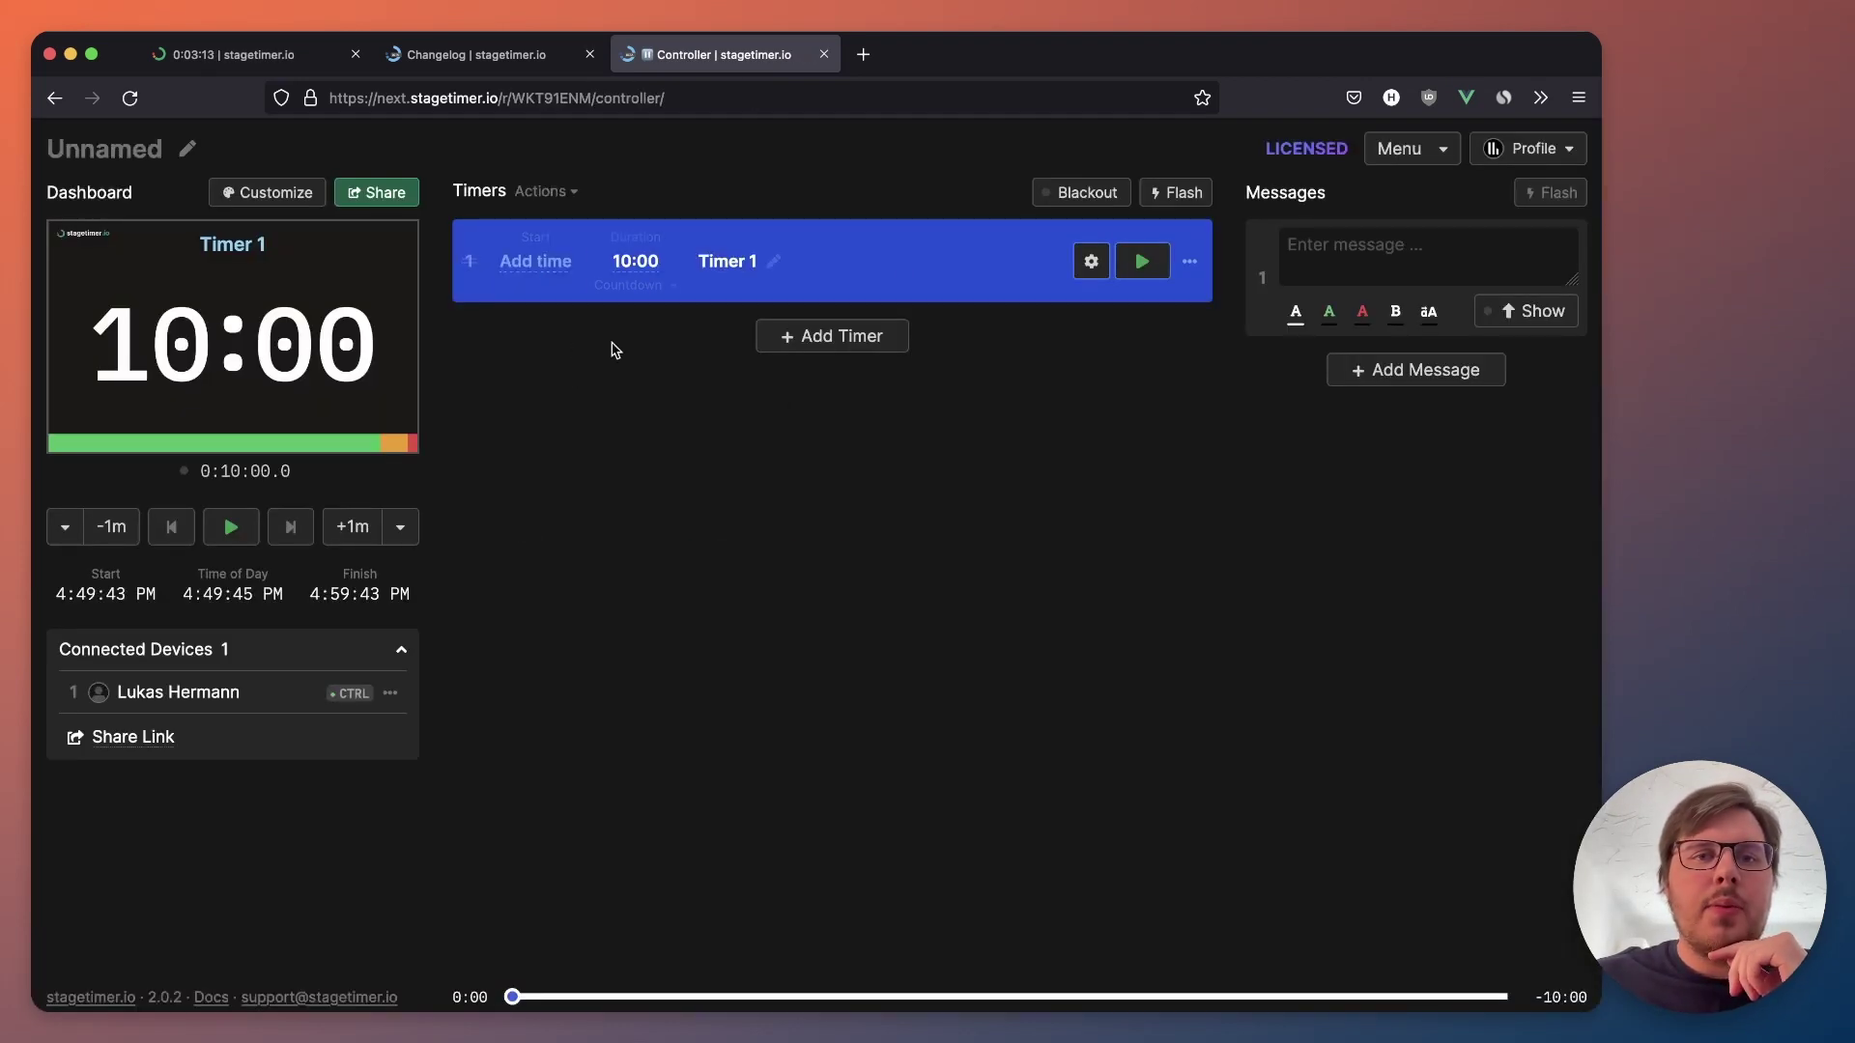
pyautogui.click(840, 336)
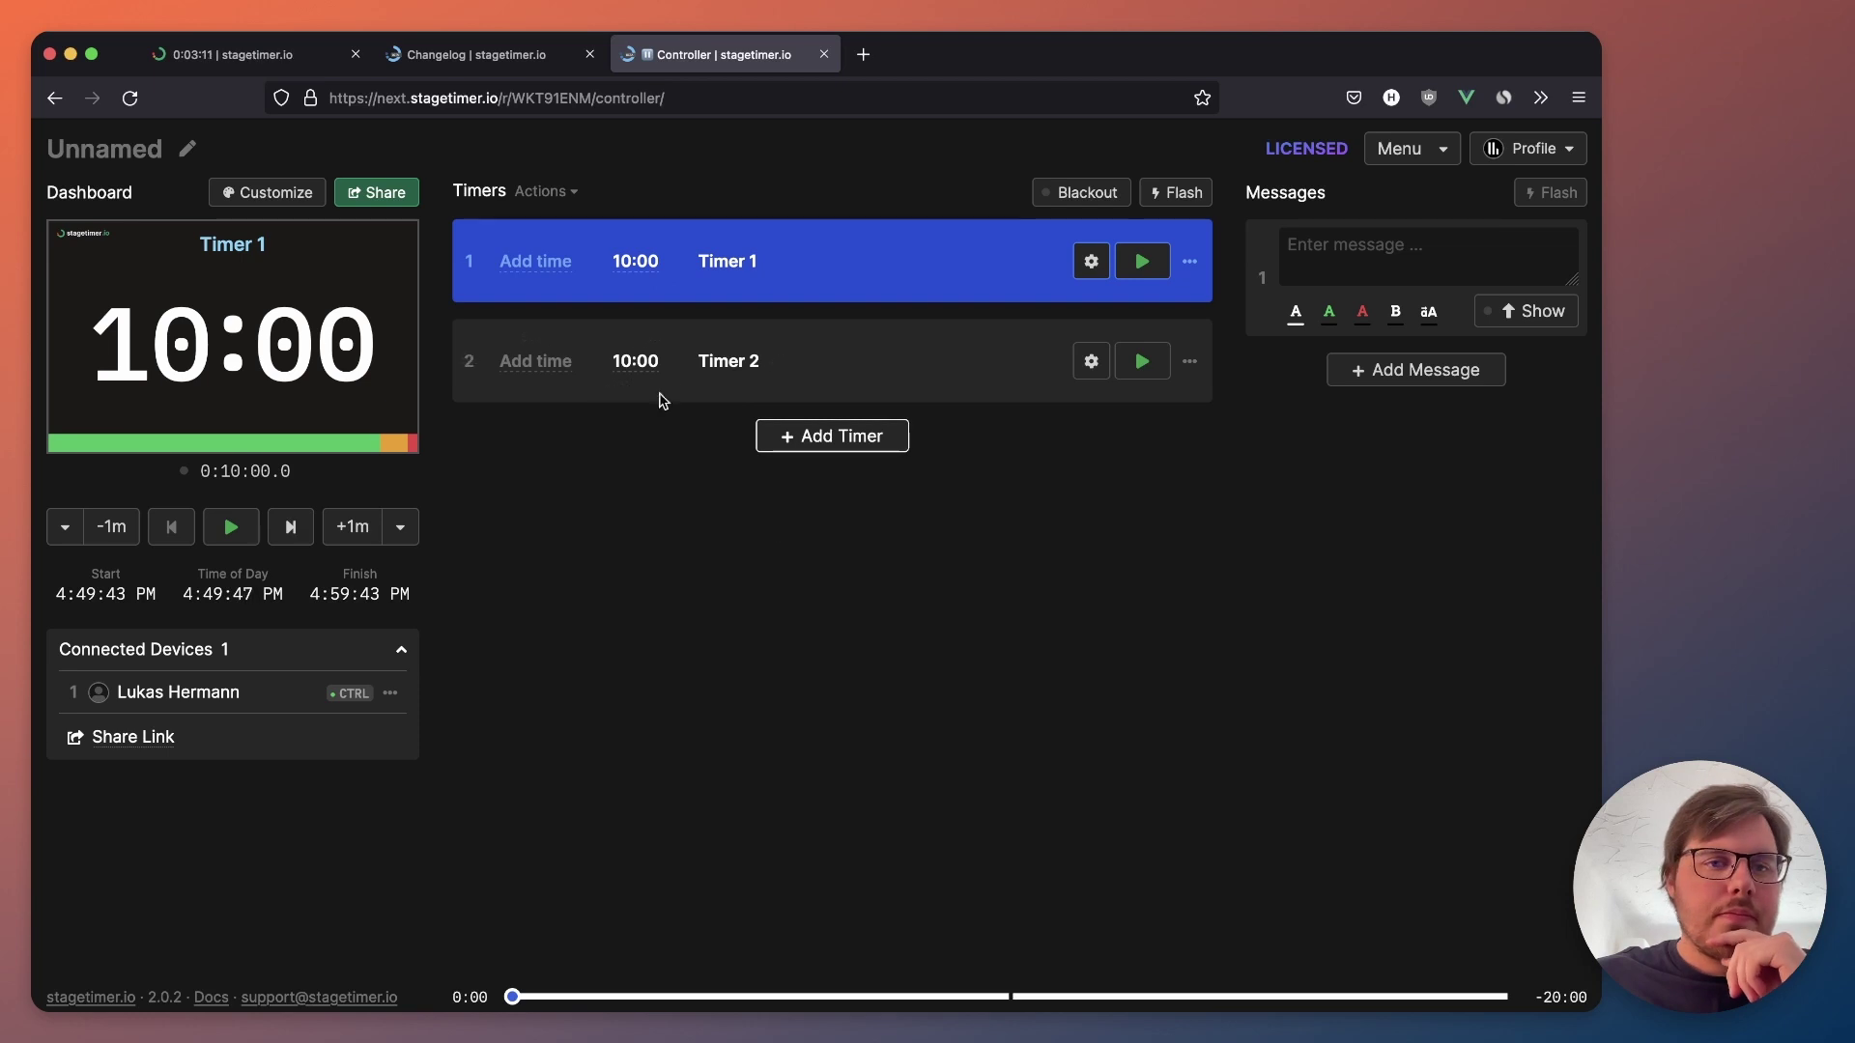
pyautogui.click(540, 365)
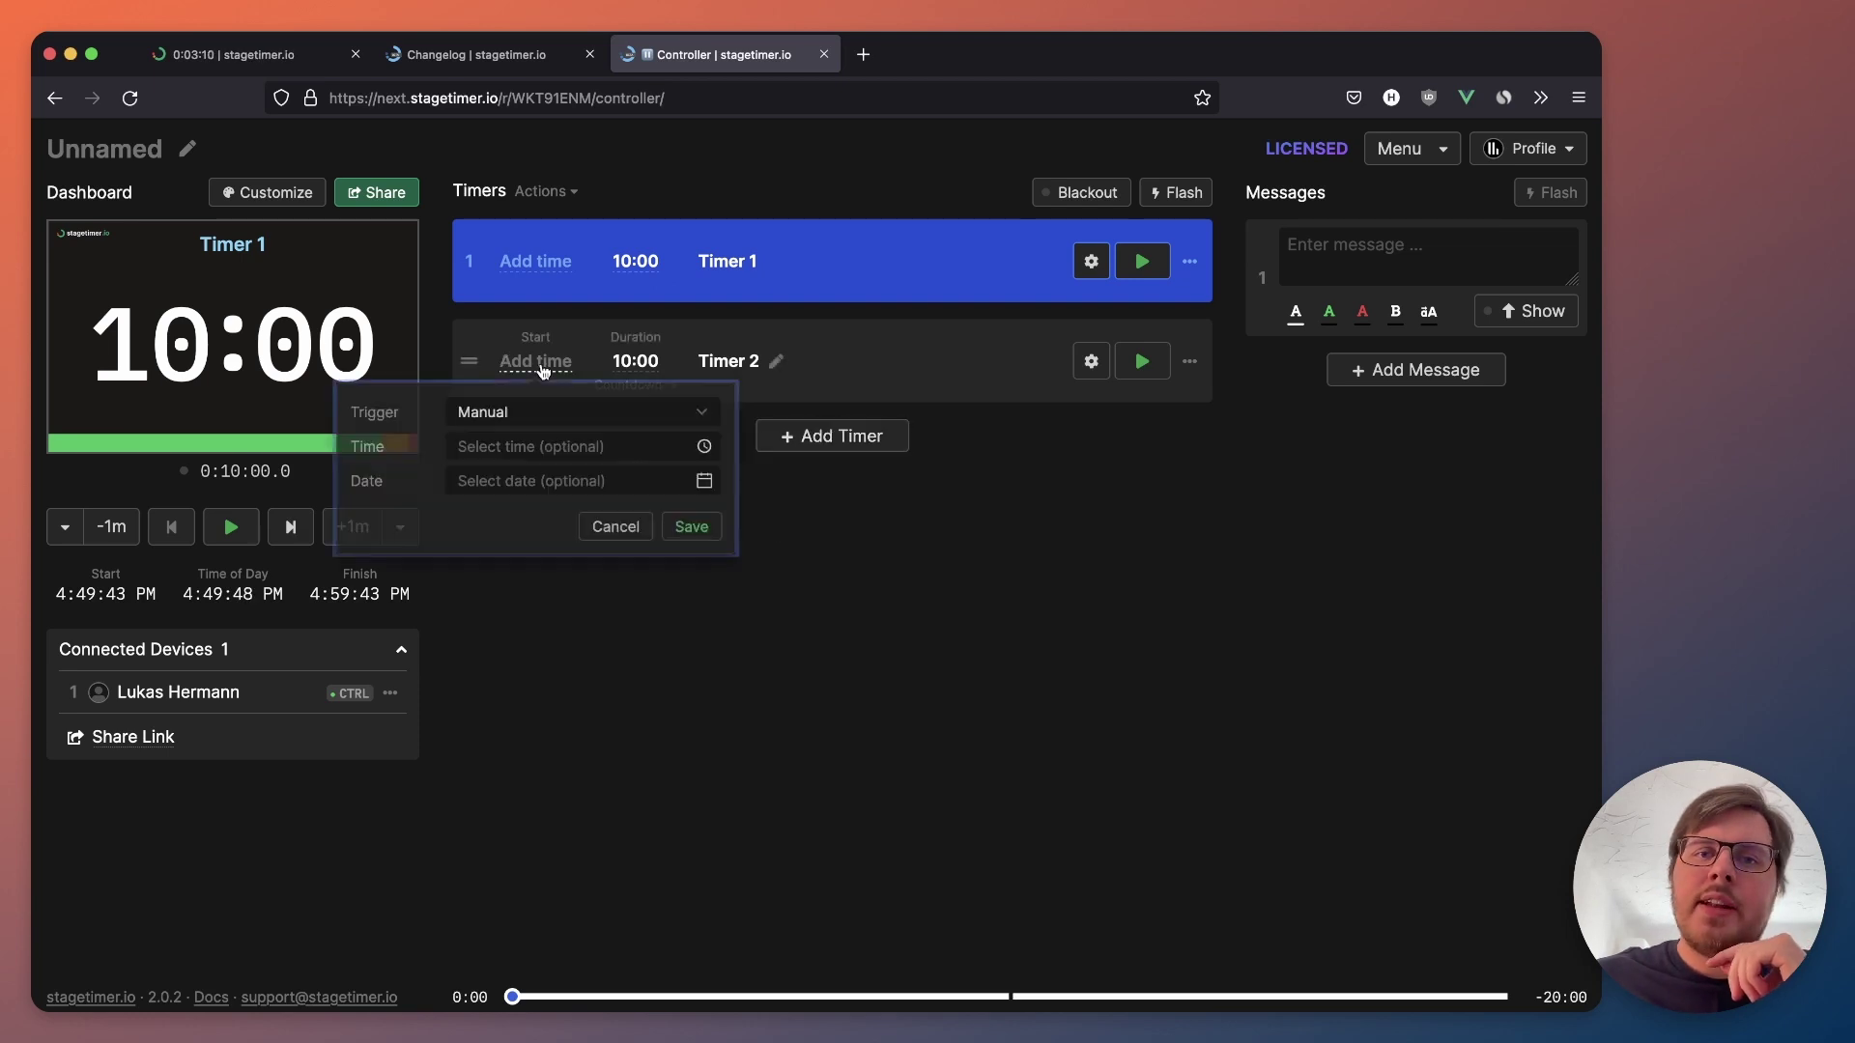
# Step: Give Timer 2 an 8:00 PM start time
pyautogui.click(499, 451)
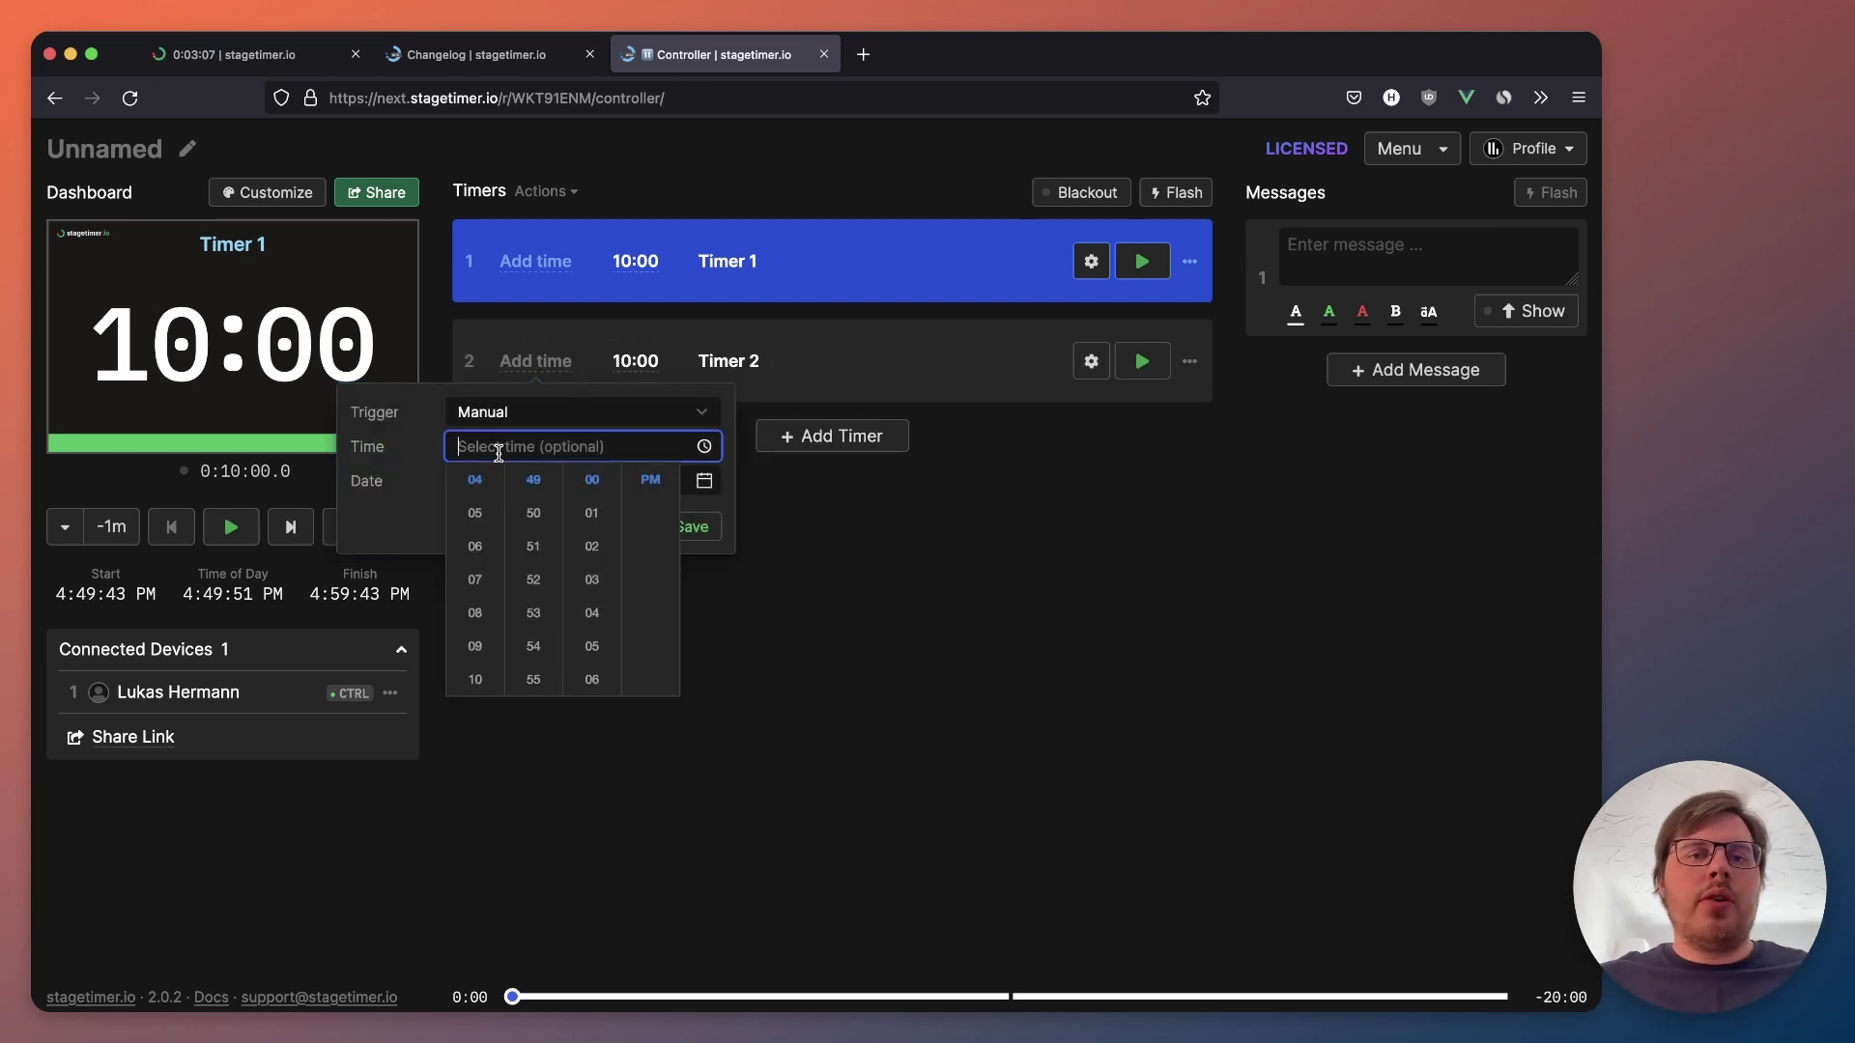
pyautogui.write('8pm')
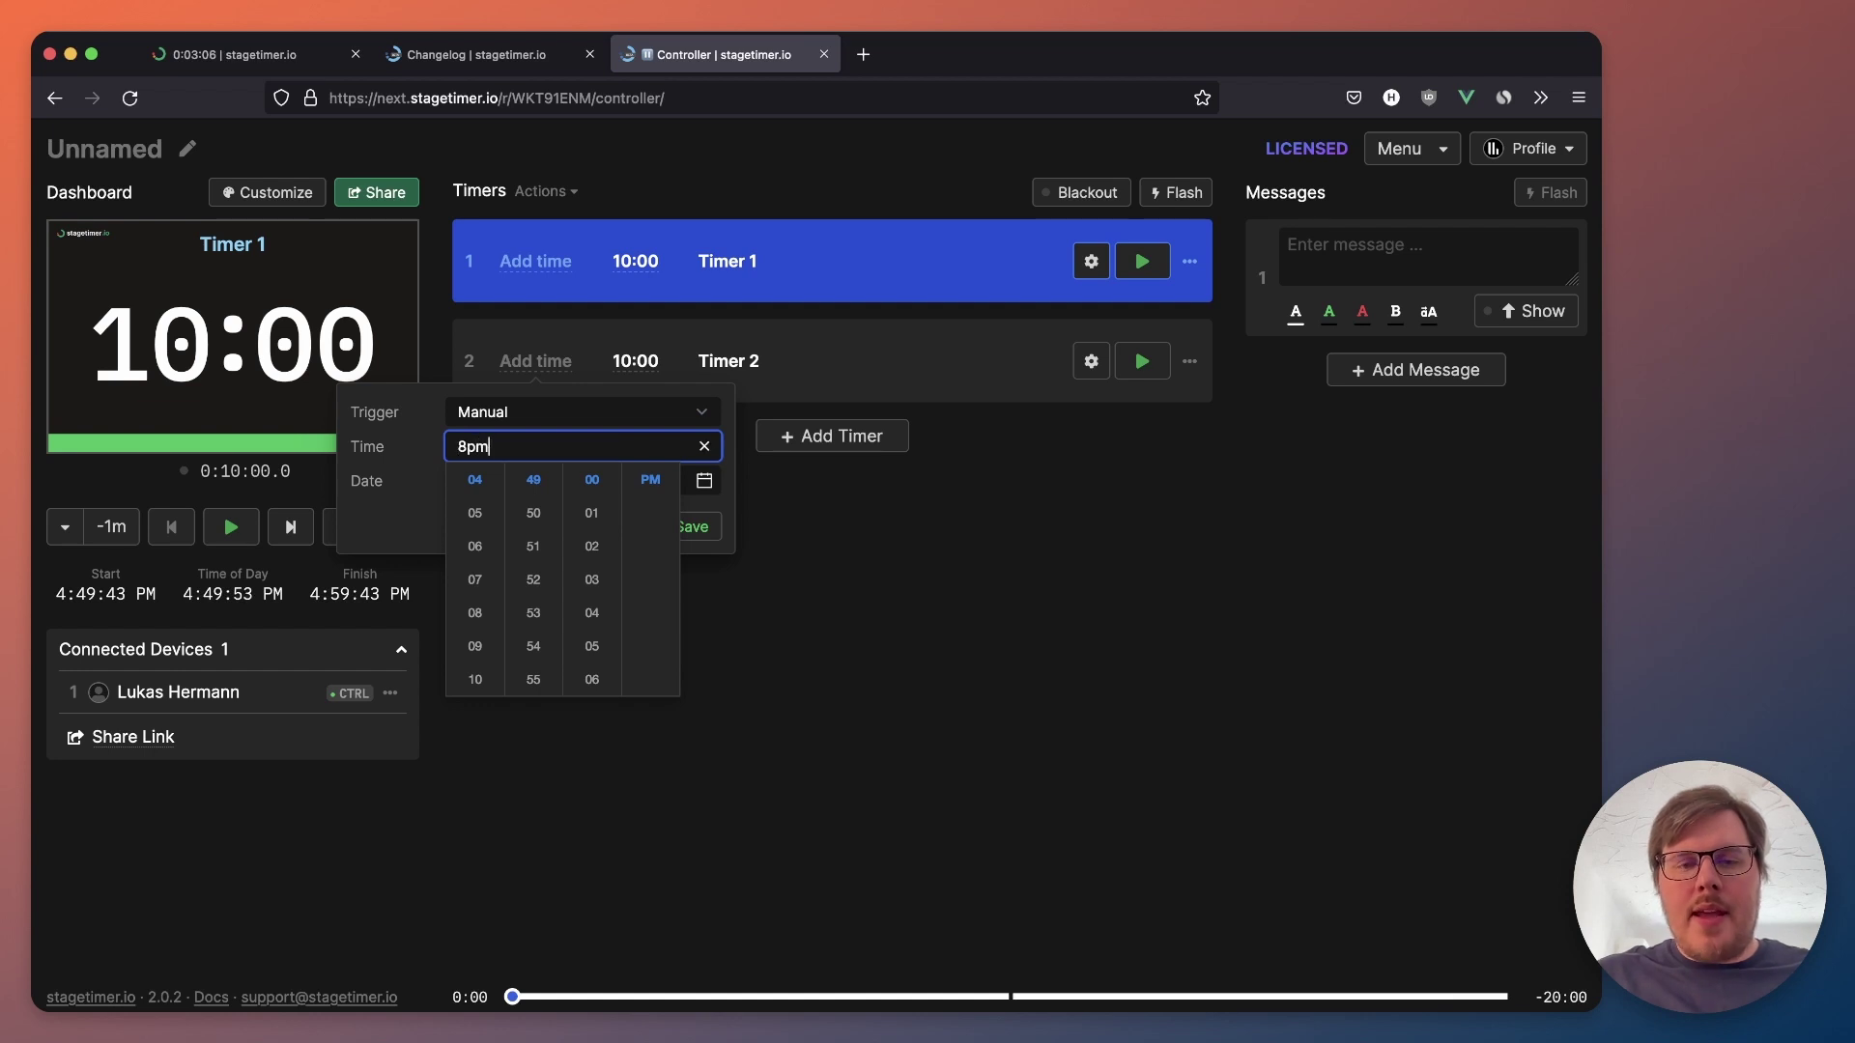
pyautogui.press('Return')
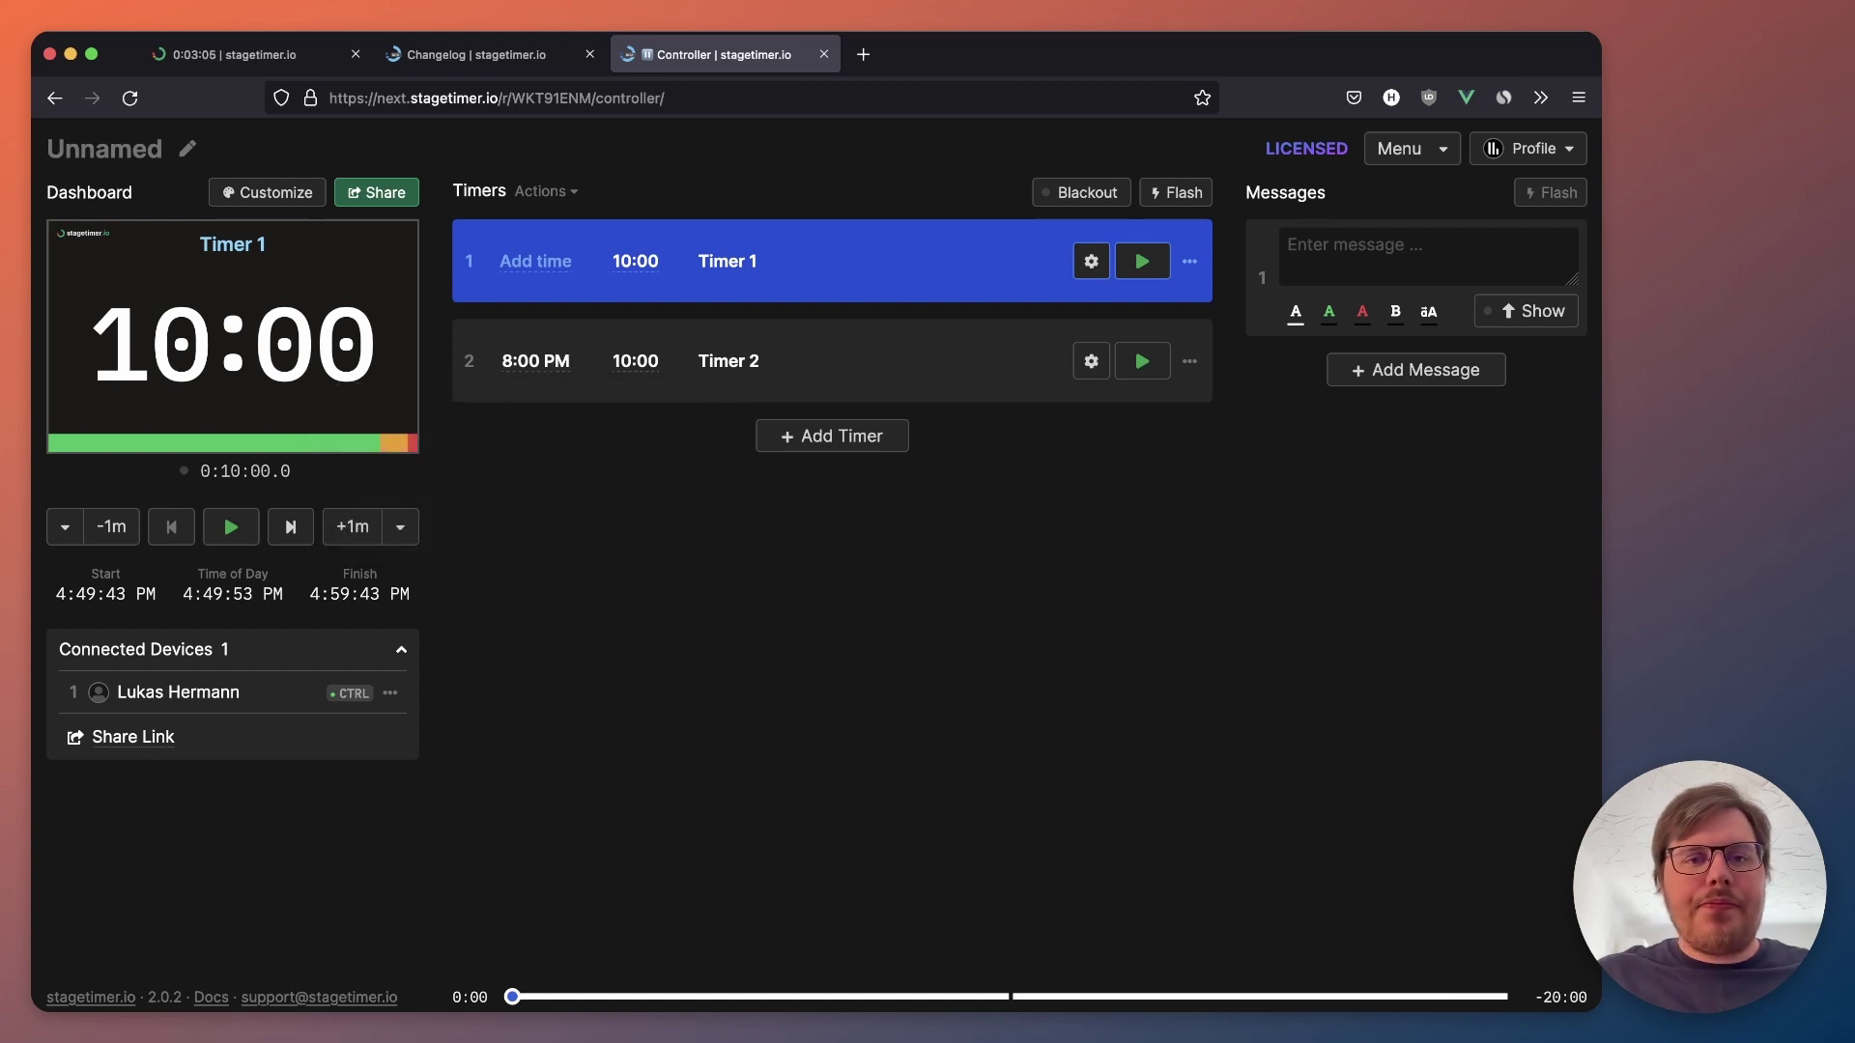
# Step: Set Timer 2's trigger to Scheduled and save, then switch it back to Manual
pyautogui.click(548, 367)
pyautogui.click(512, 410)
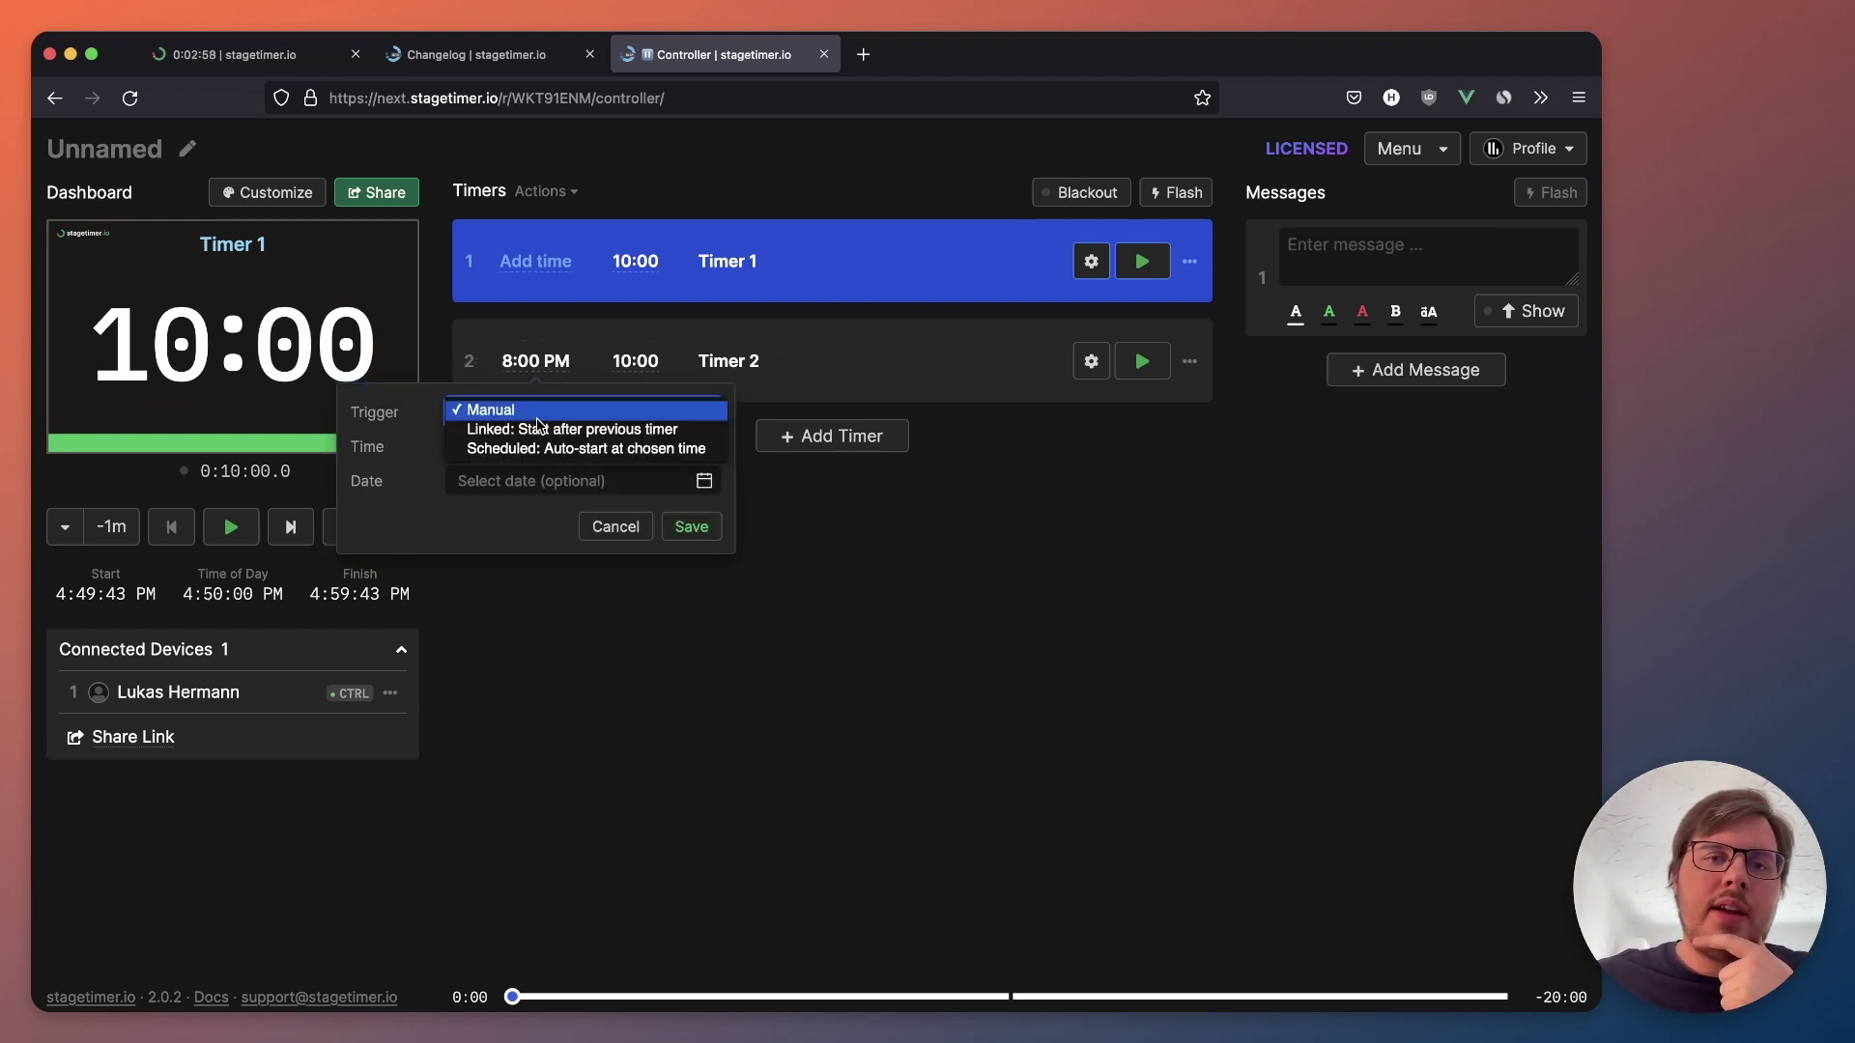
pyautogui.click(497, 450)
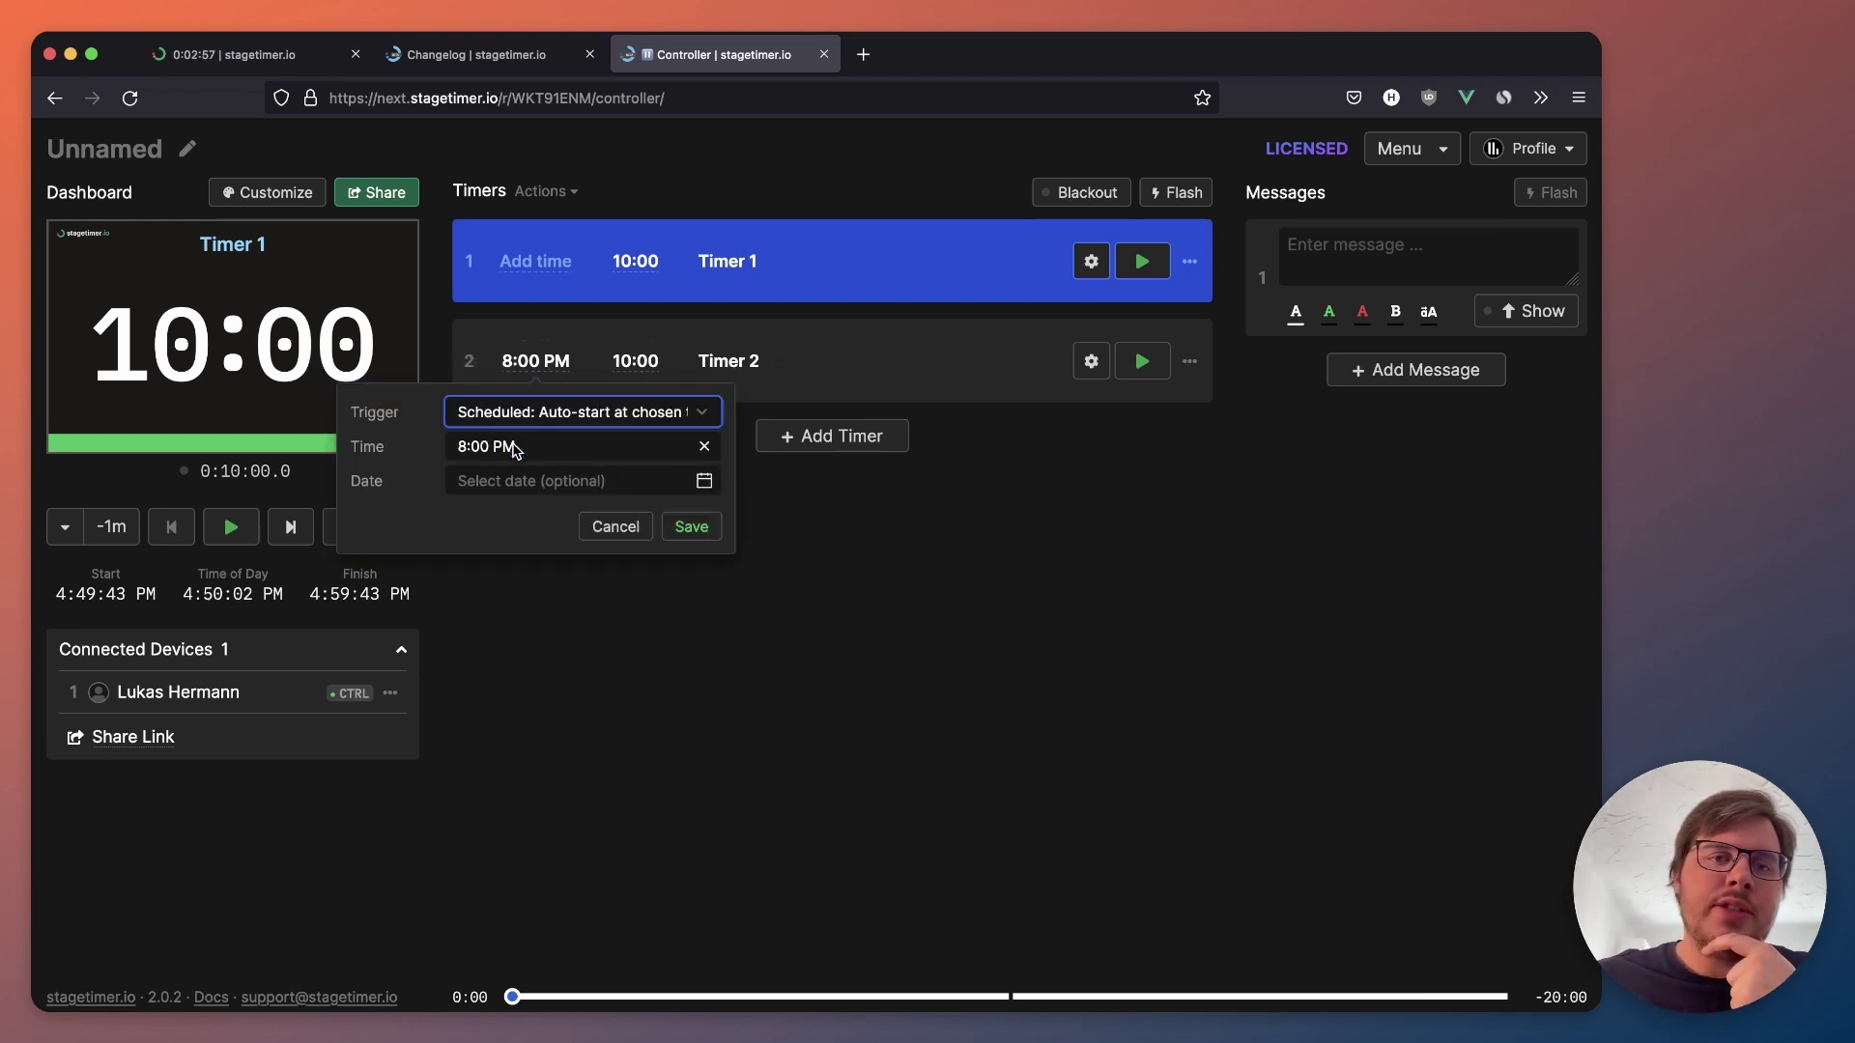
pyautogui.click(692, 526)
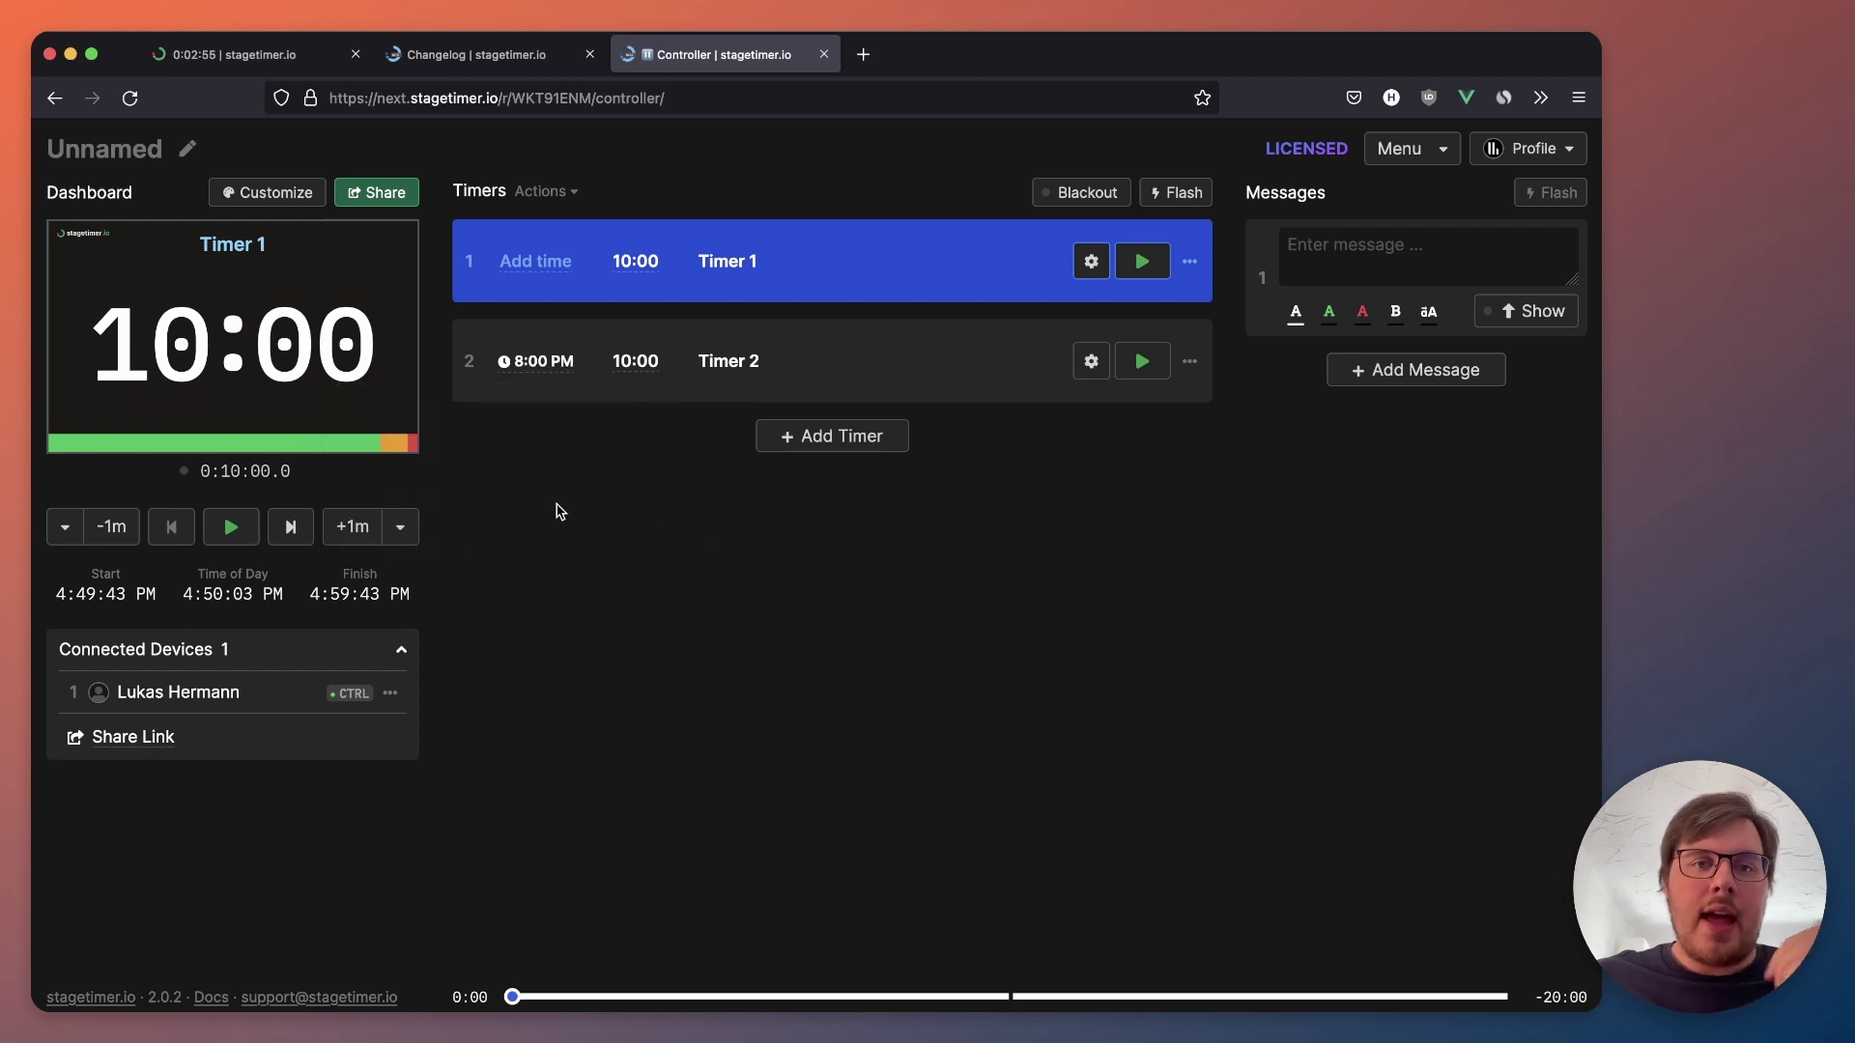
pyautogui.click(537, 365)
pyautogui.click(523, 410)
pyautogui.click(512, 375)
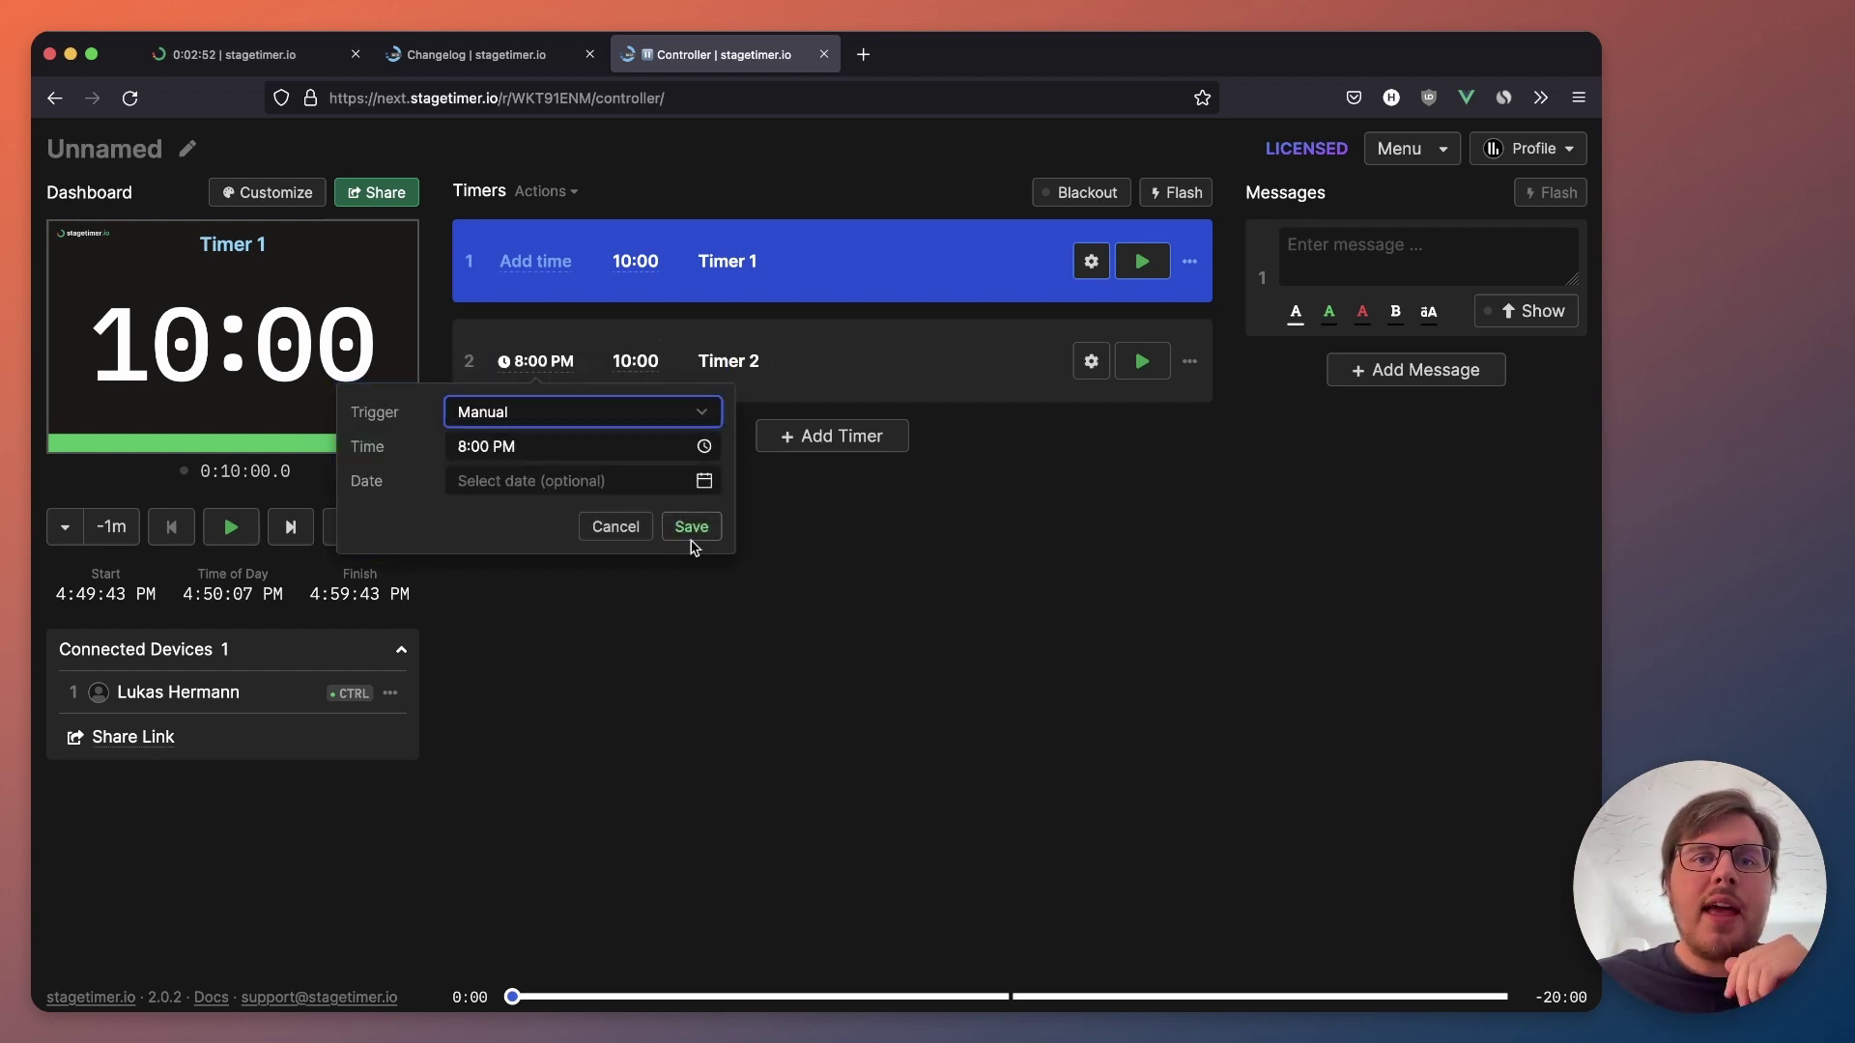
pyautogui.click(692, 531)
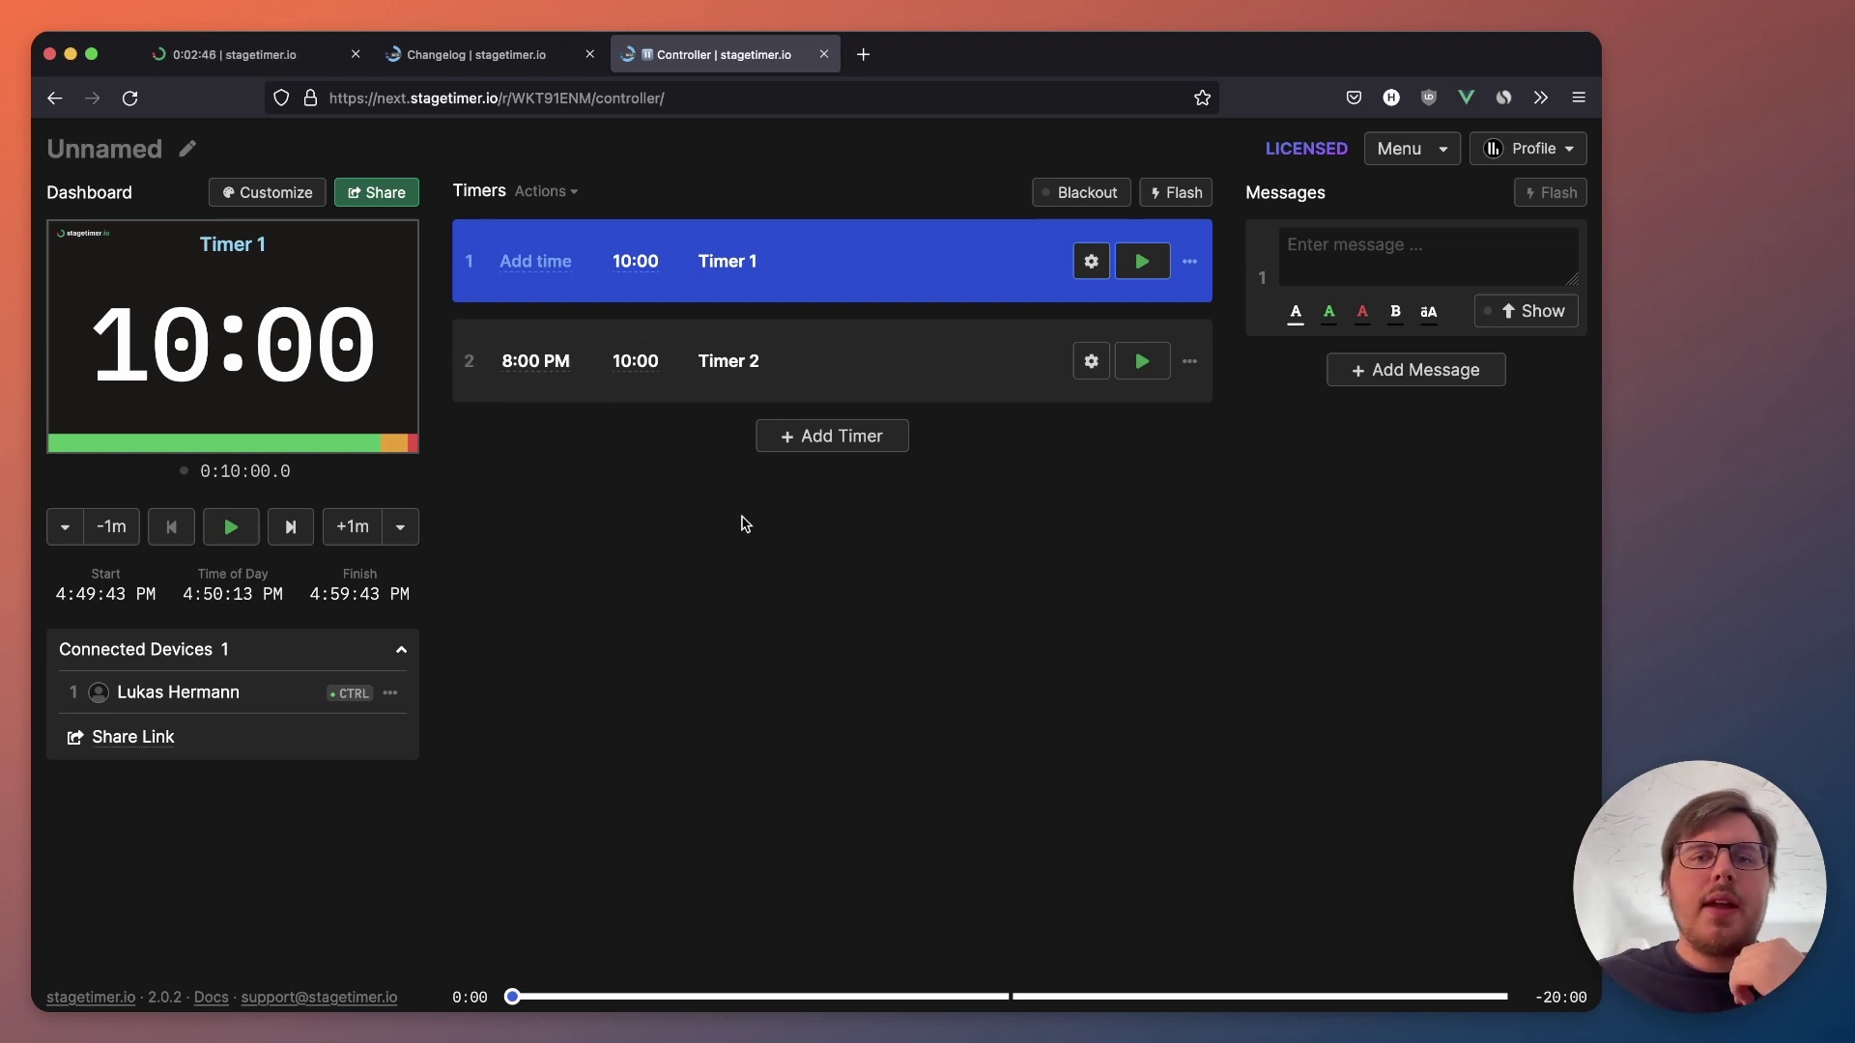
# Step: Add Timers 3, 4 and 5, then move Timer 2 and Timer 3 above Timer 1
pyautogui.click(843, 447)
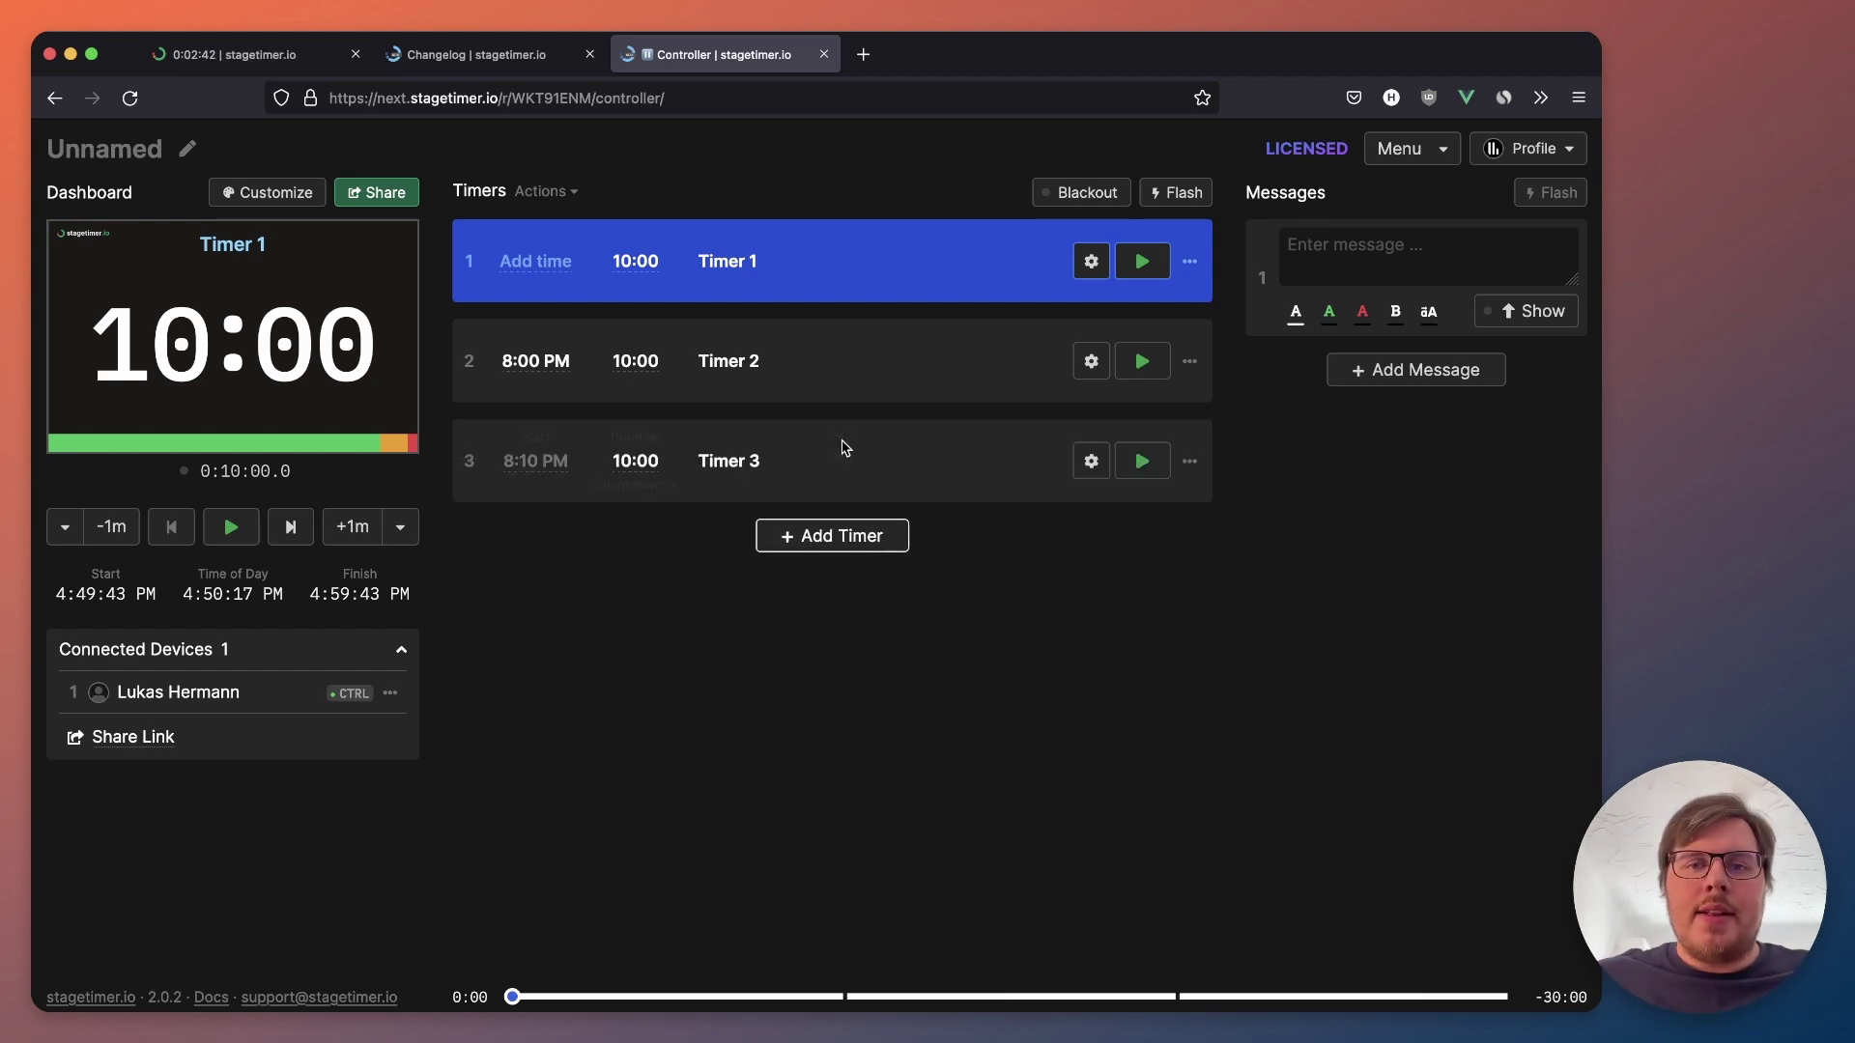
pyautogui.click(816, 544)
pyautogui.click(835, 655)
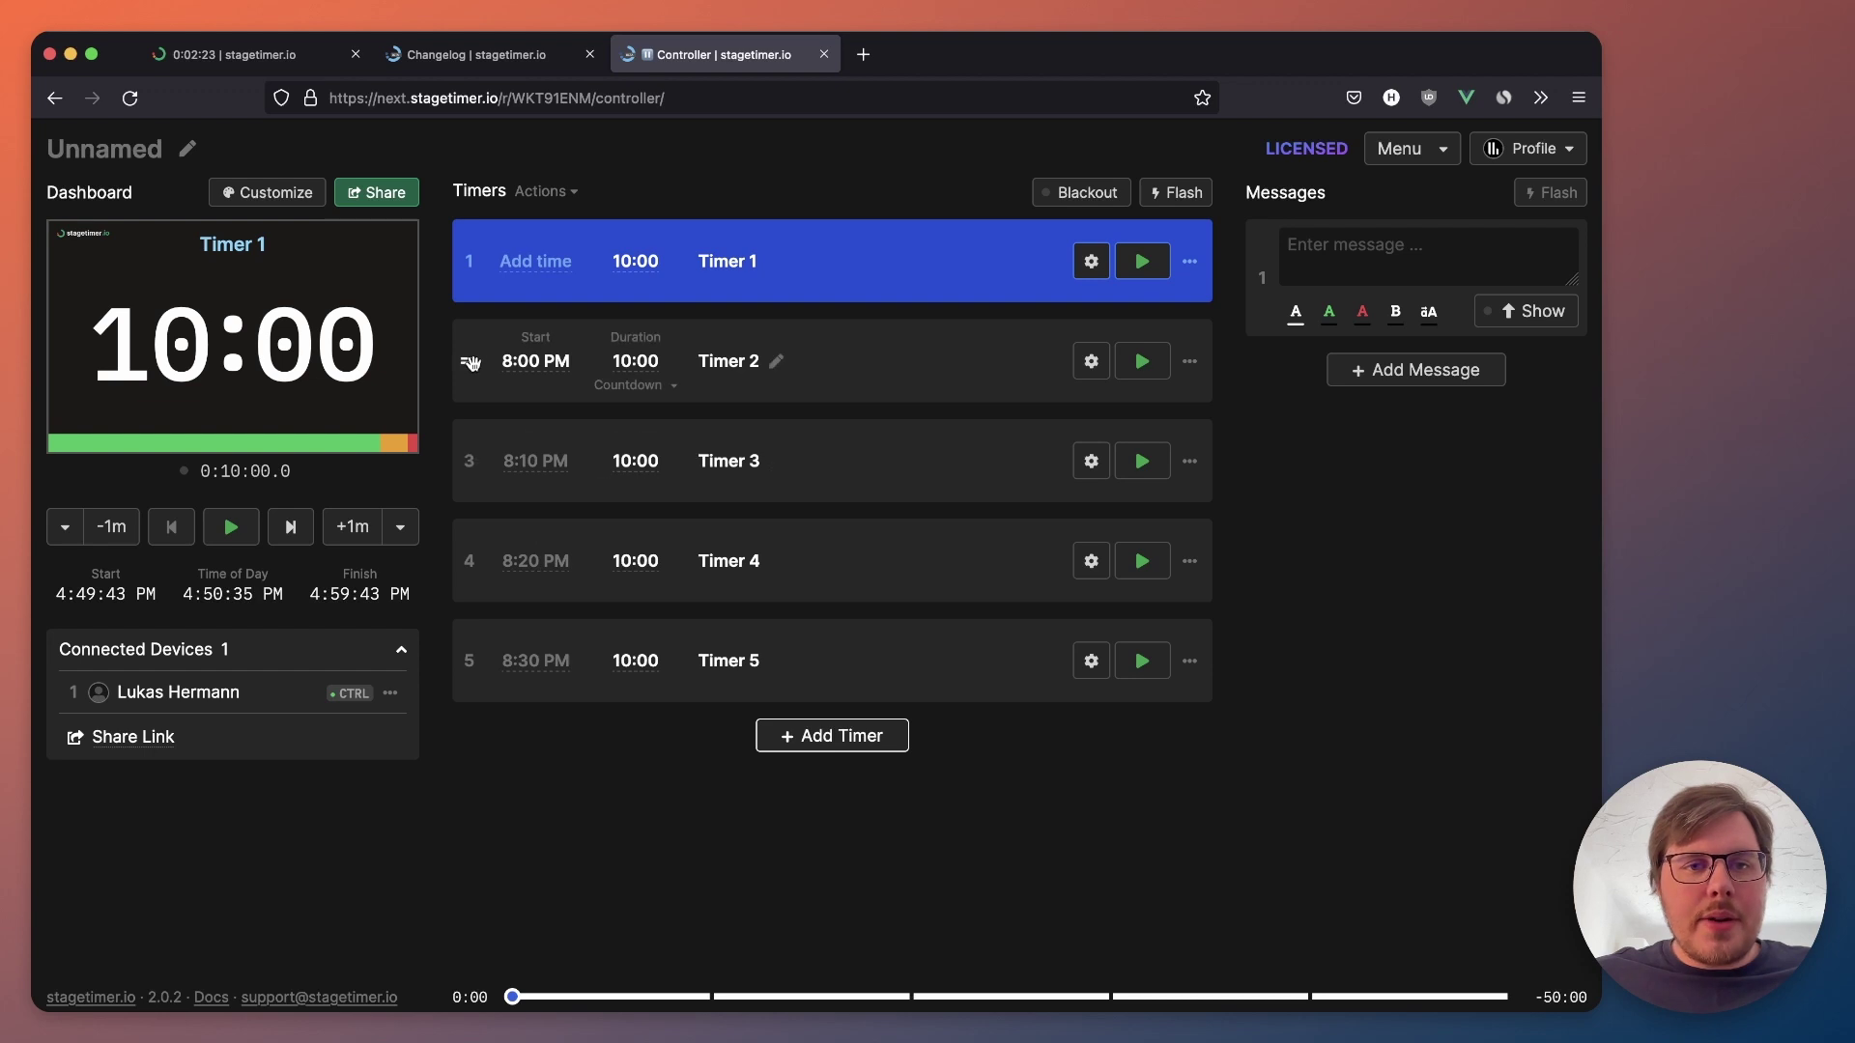
pyautogui.moveTo(470, 363); pyautogui.dragTo(473, 263)
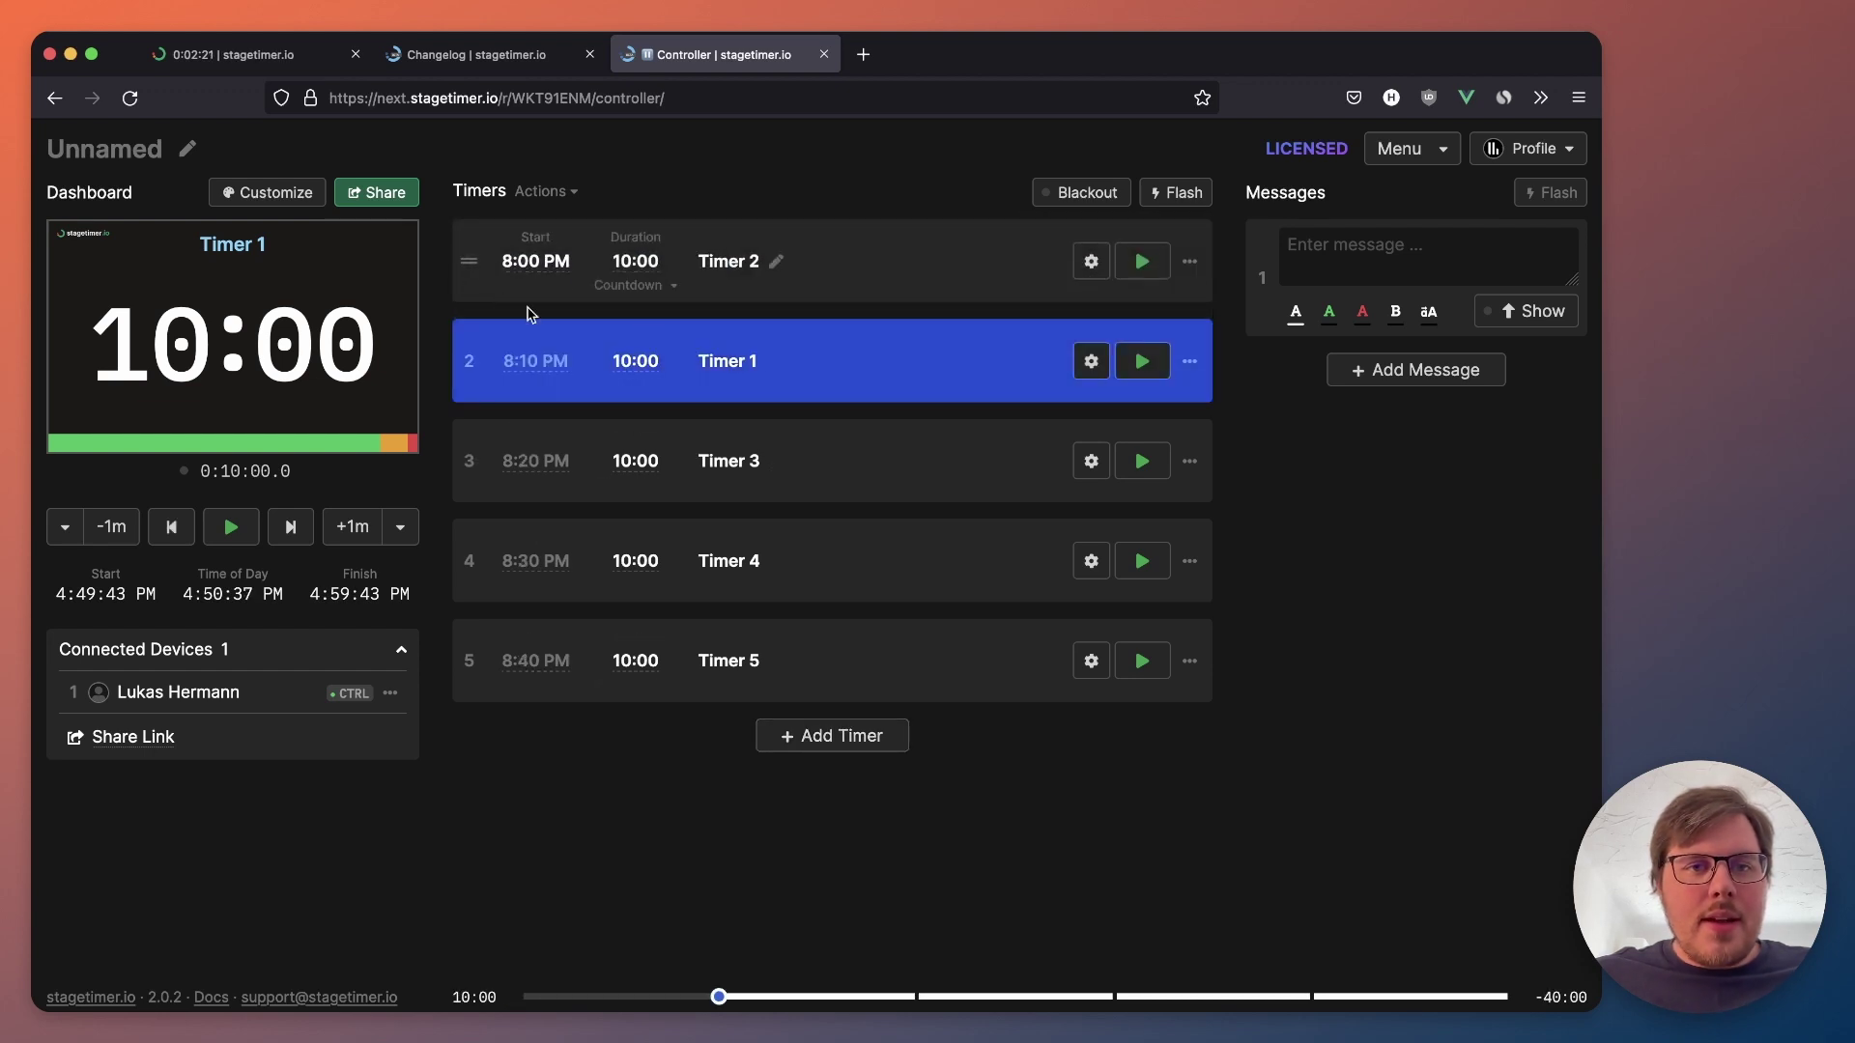
pyautogui.moveTo(467, 462); pyautogui.dragTo(469, 363)
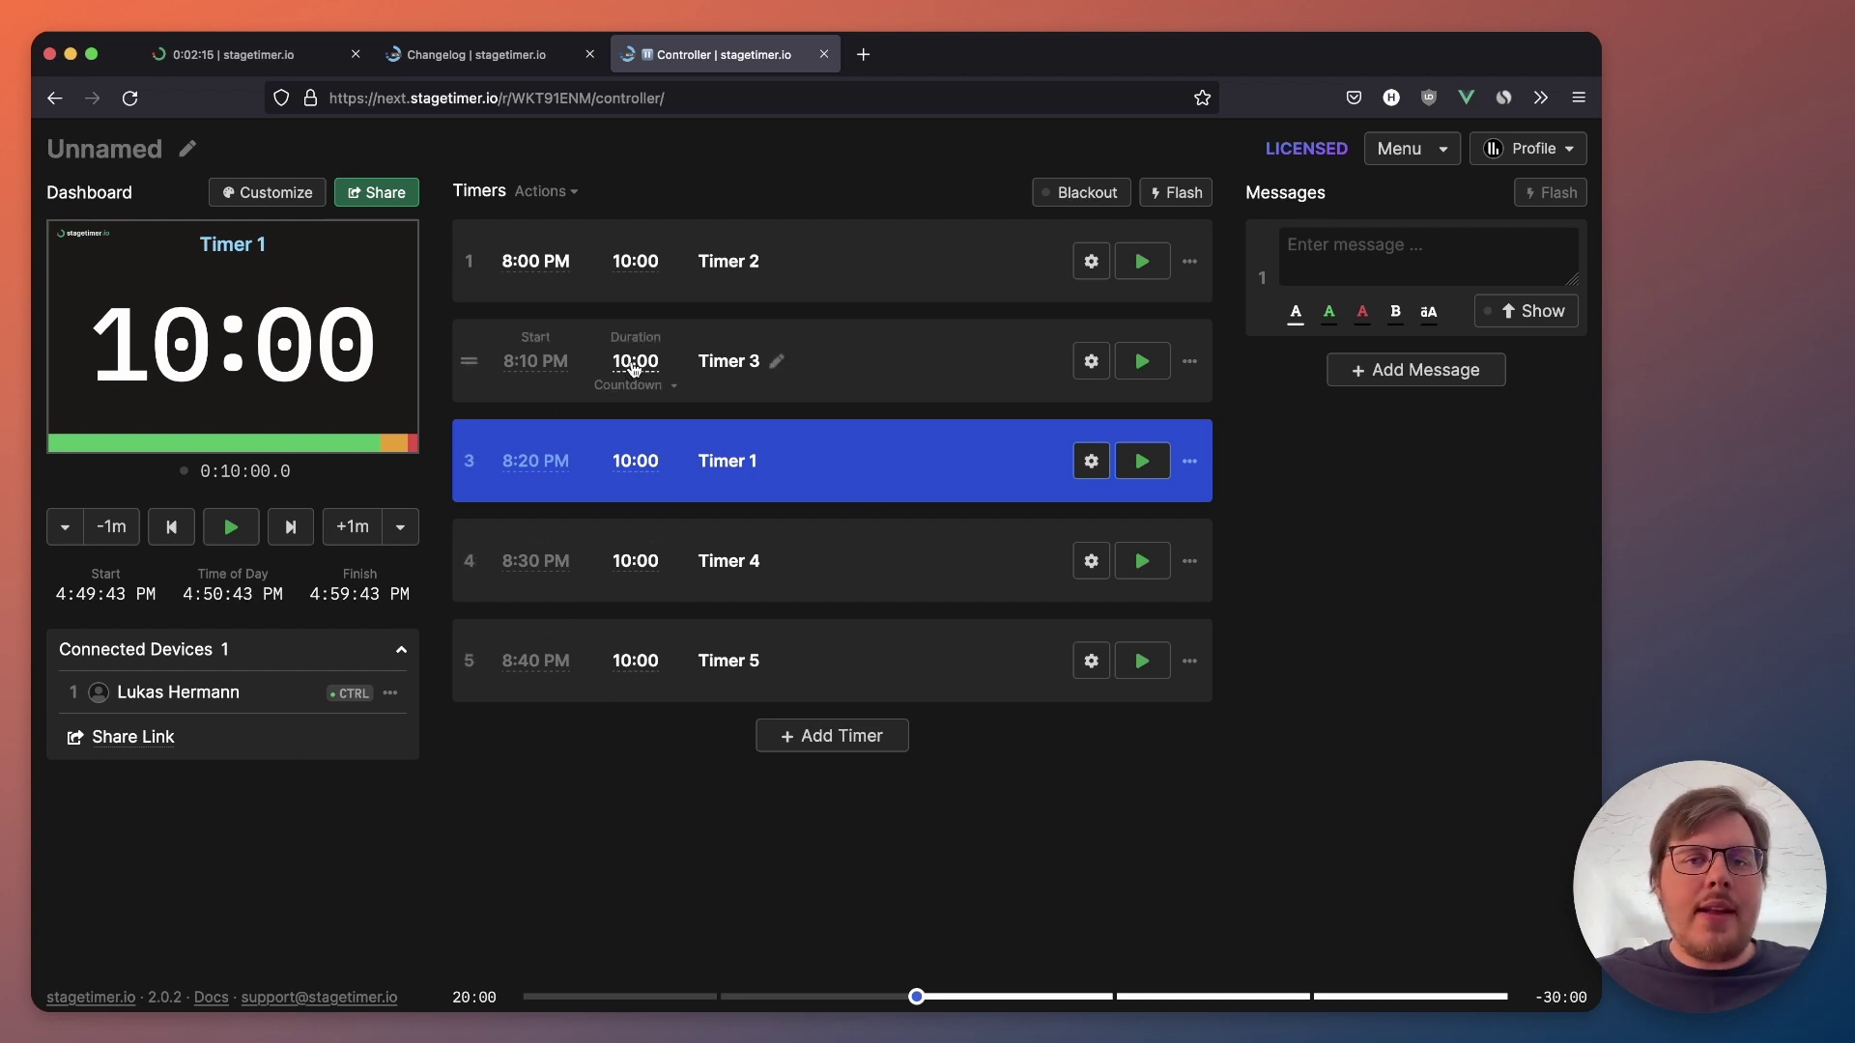
# Step: Change Timer 3's duration from 10:00 to 30 minutes
pyautogui.click(633, 363)
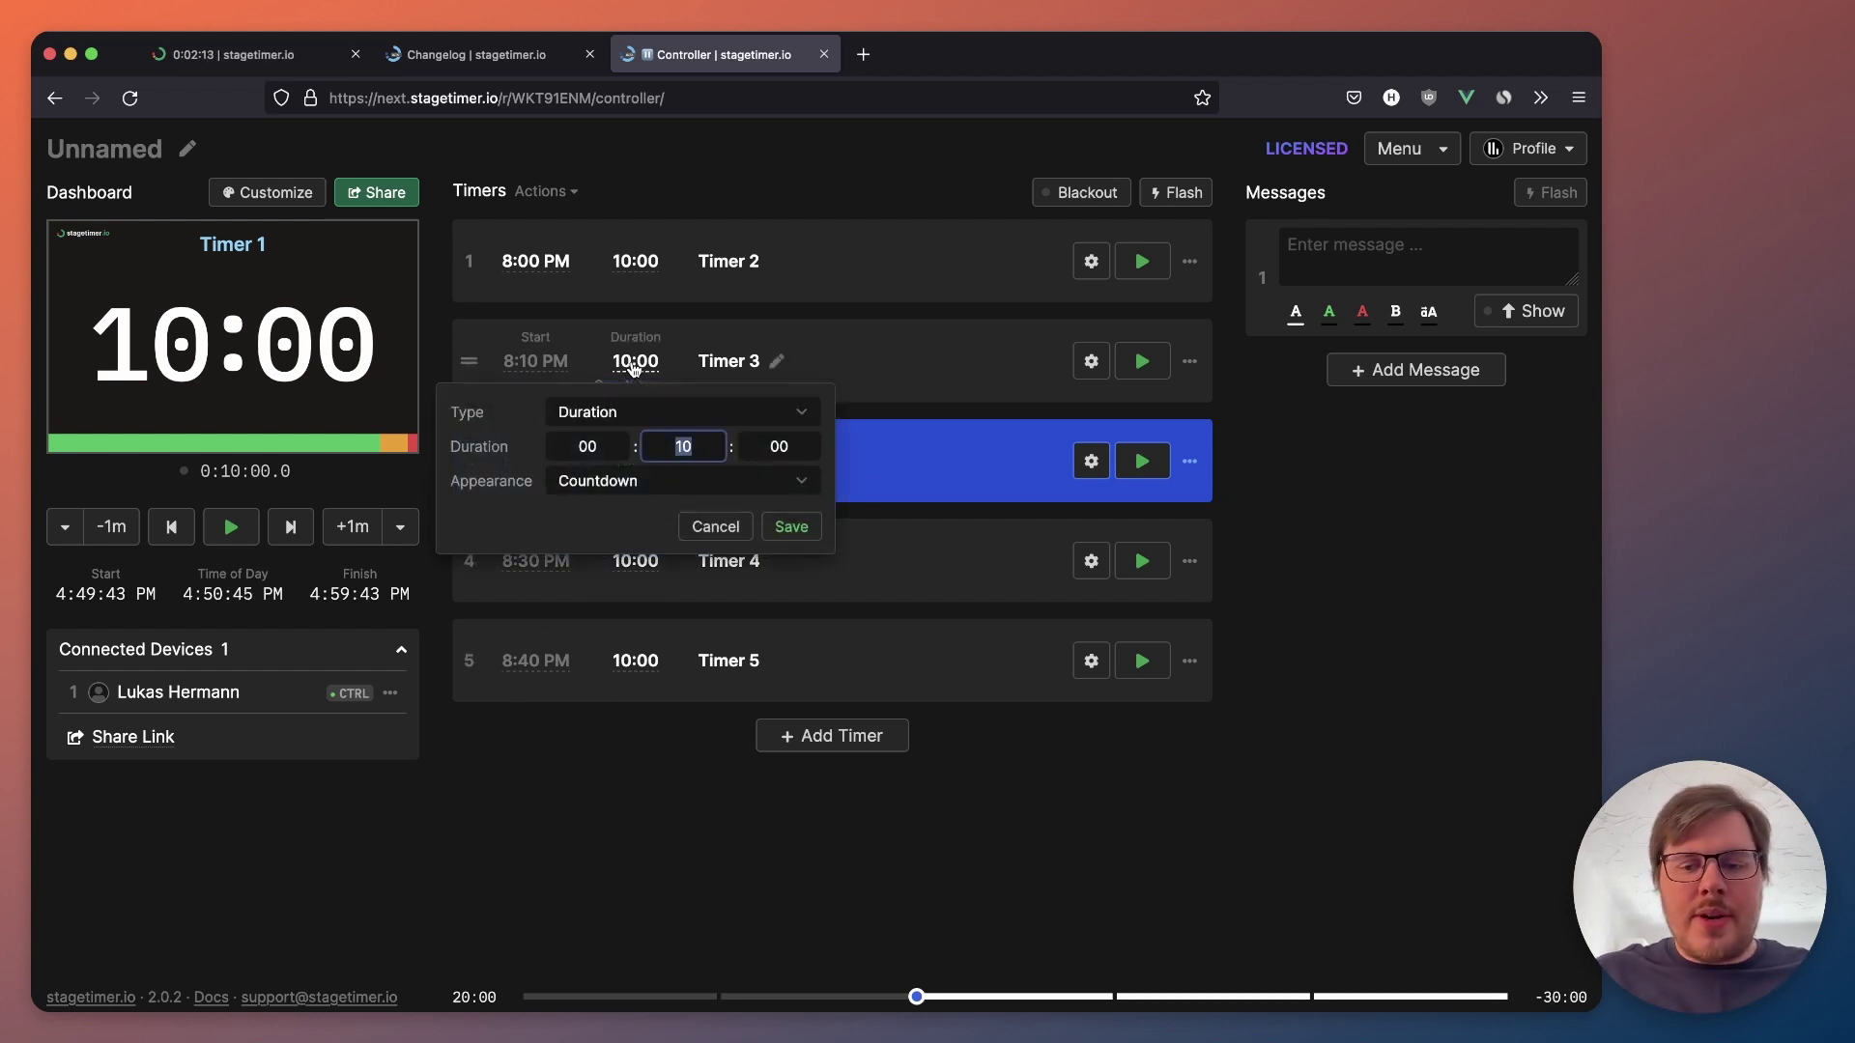
pyautogui.write('30')
pyautogui.press('Return')
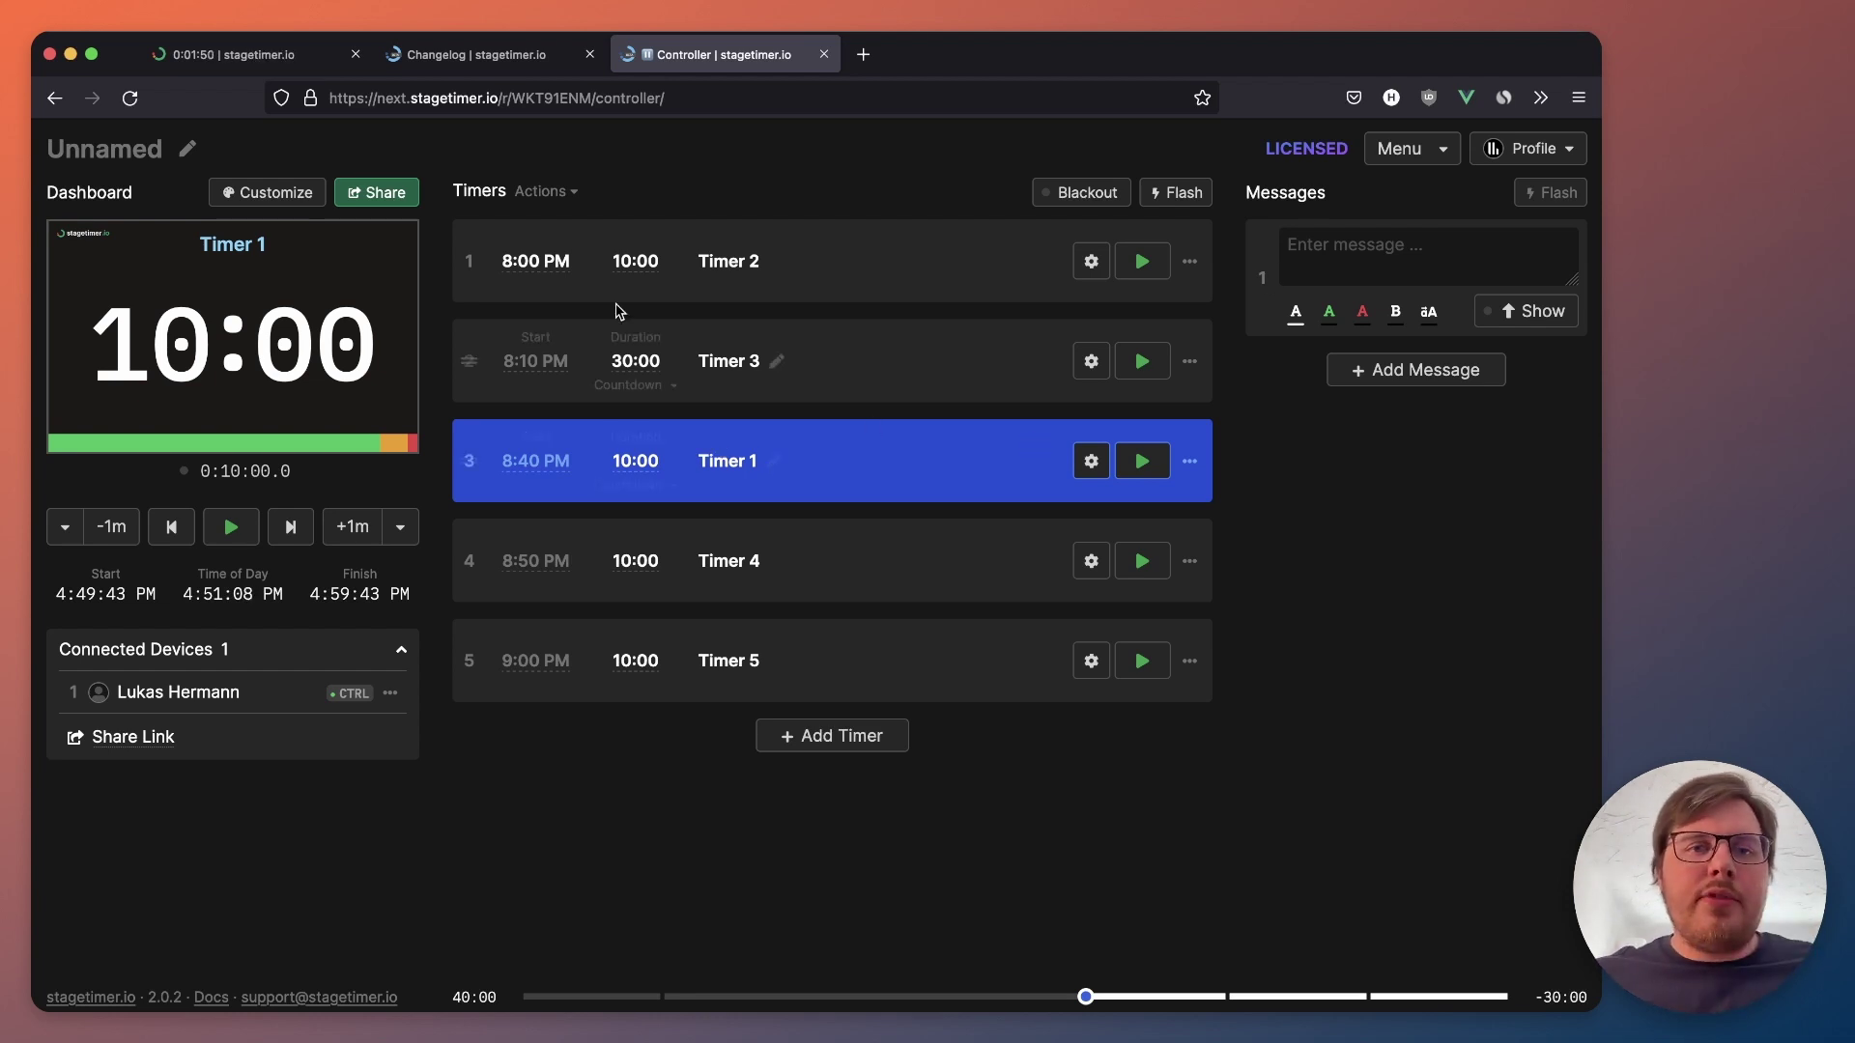
# Step: Move Timer 2's start time to 4:45 AM and start its countdown
pyautogui.click(537, 265)
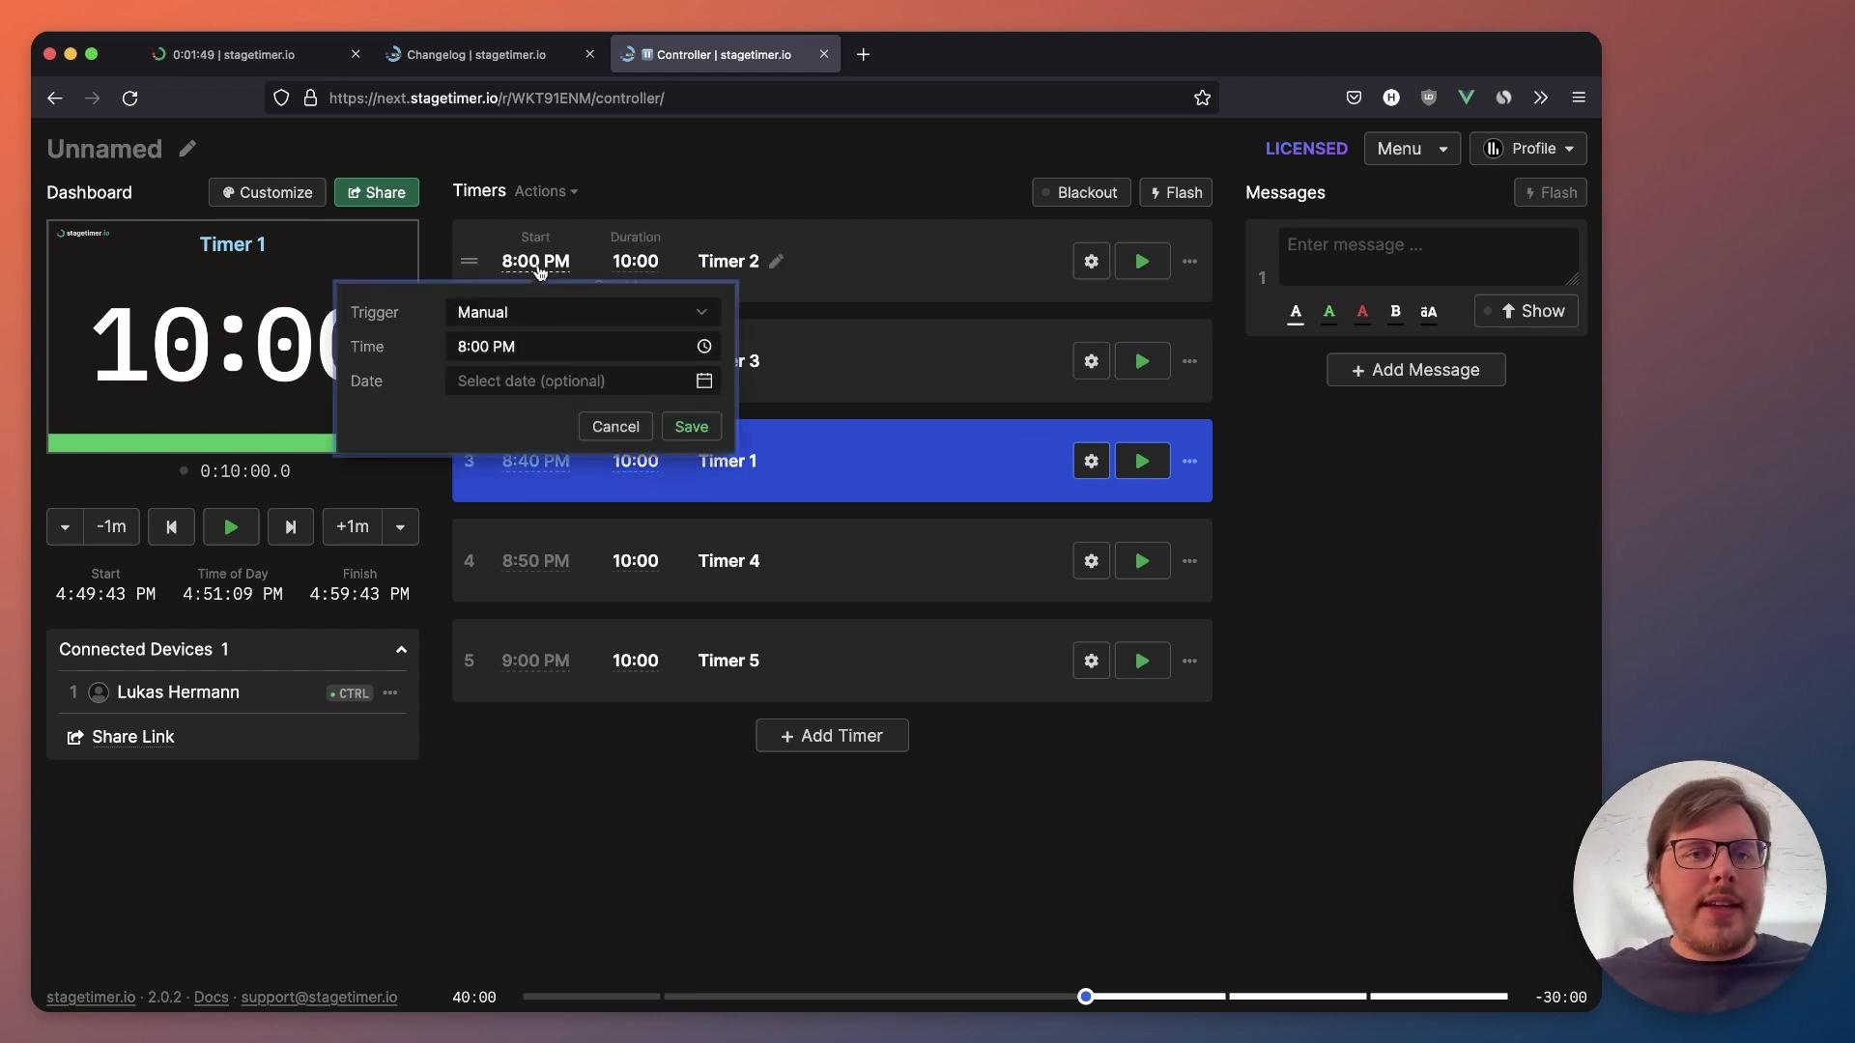
pyautogui.click(526, 347)
pyautogui.write('4:45')
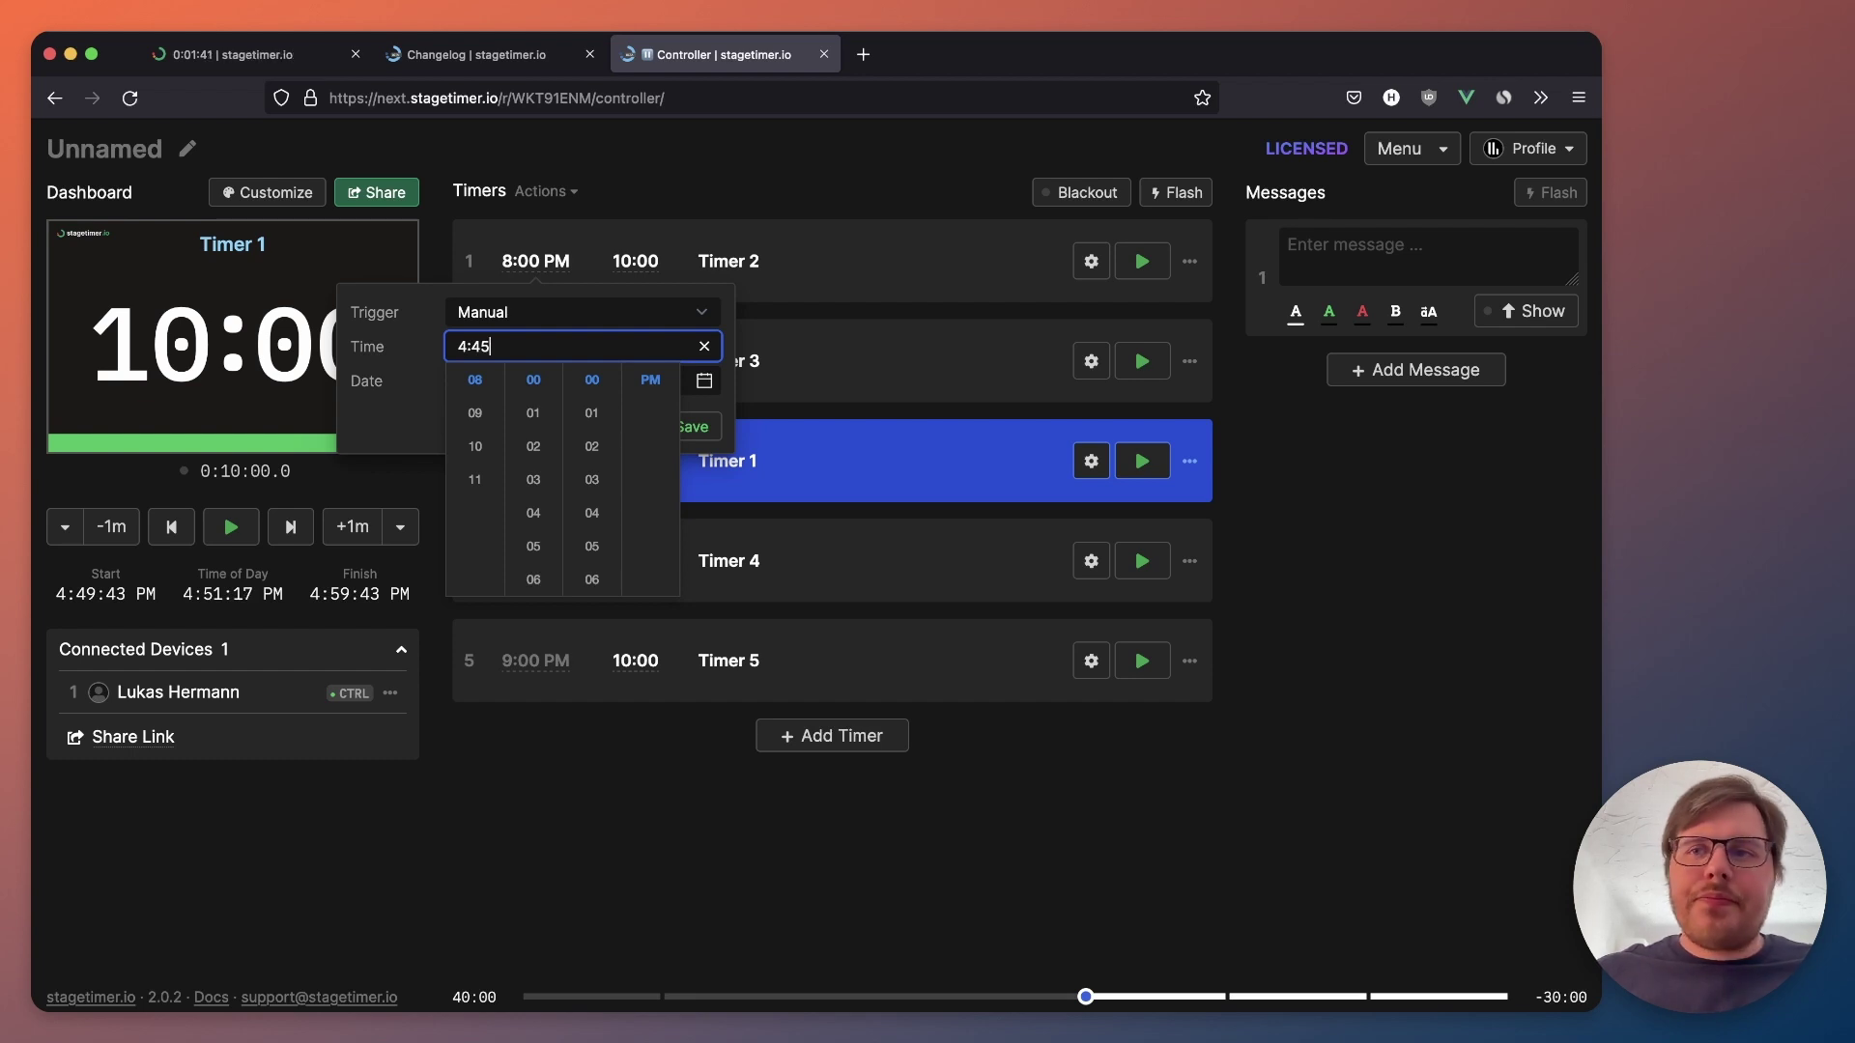
pyautogui.press('Return')
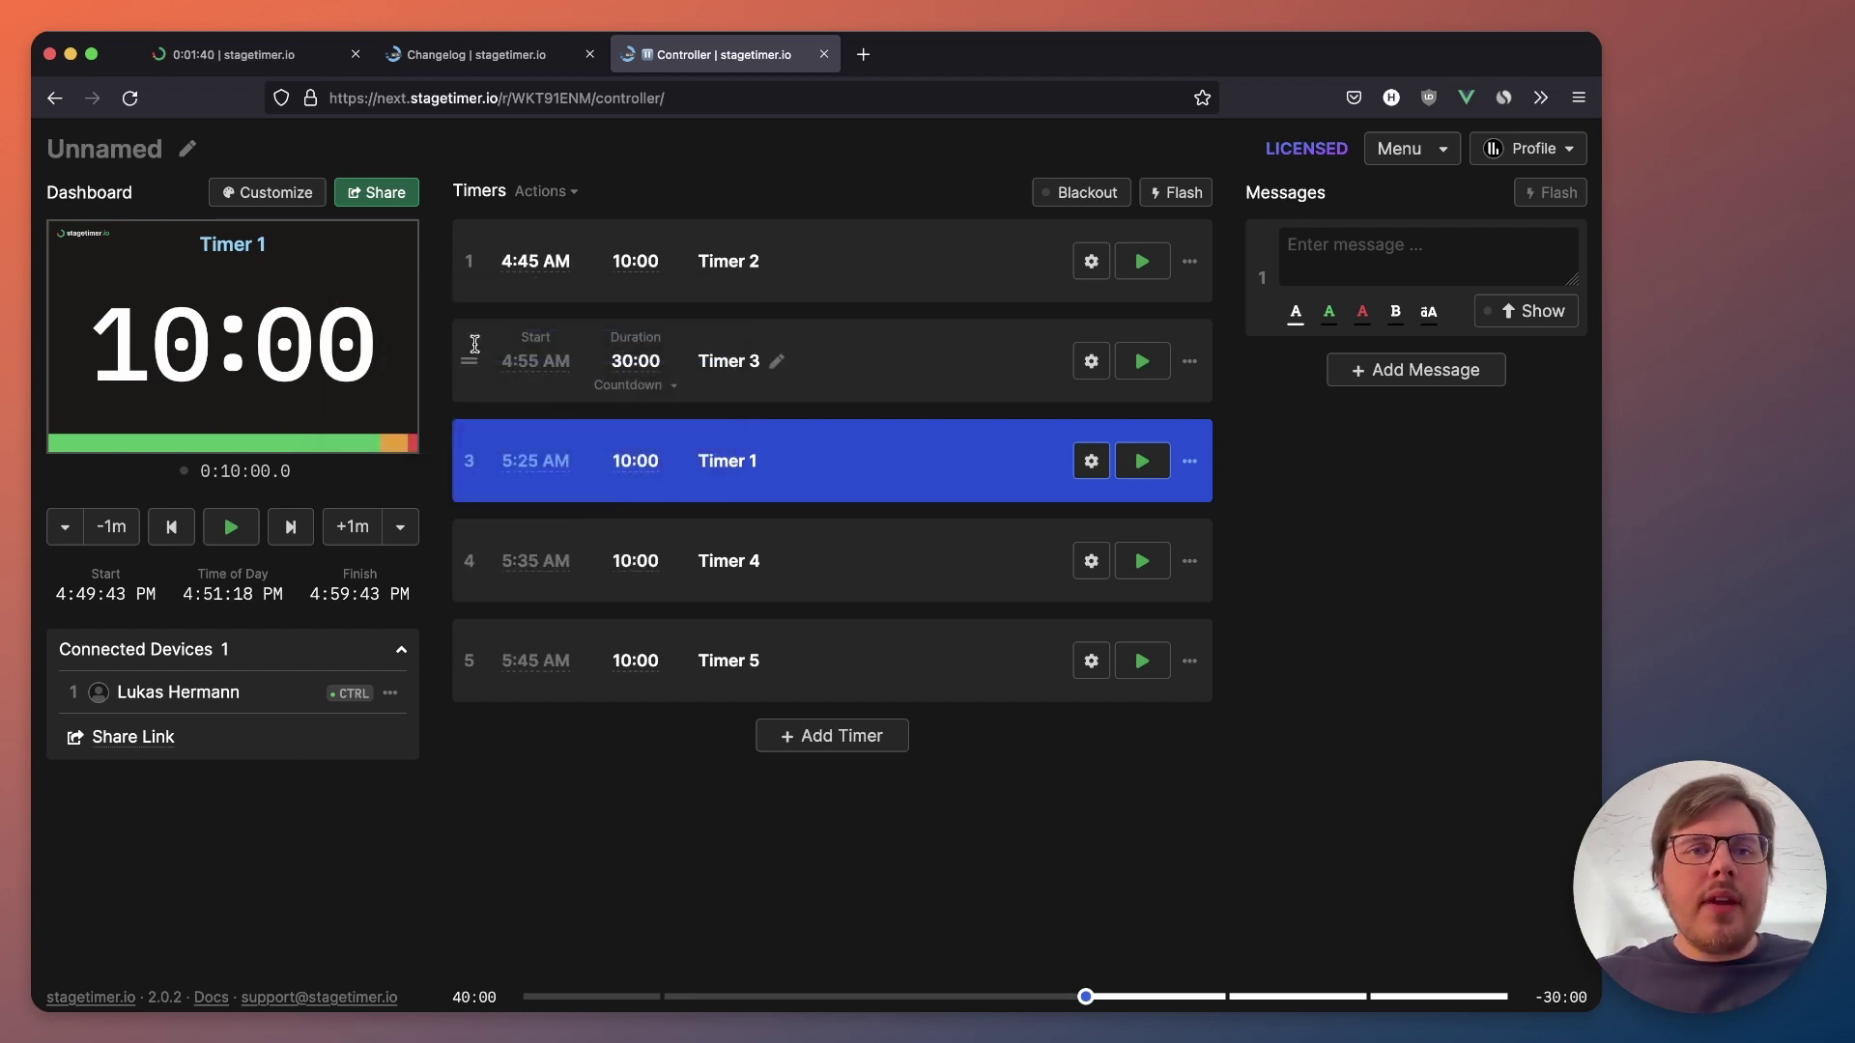
pyautogui.click(1142, 269)
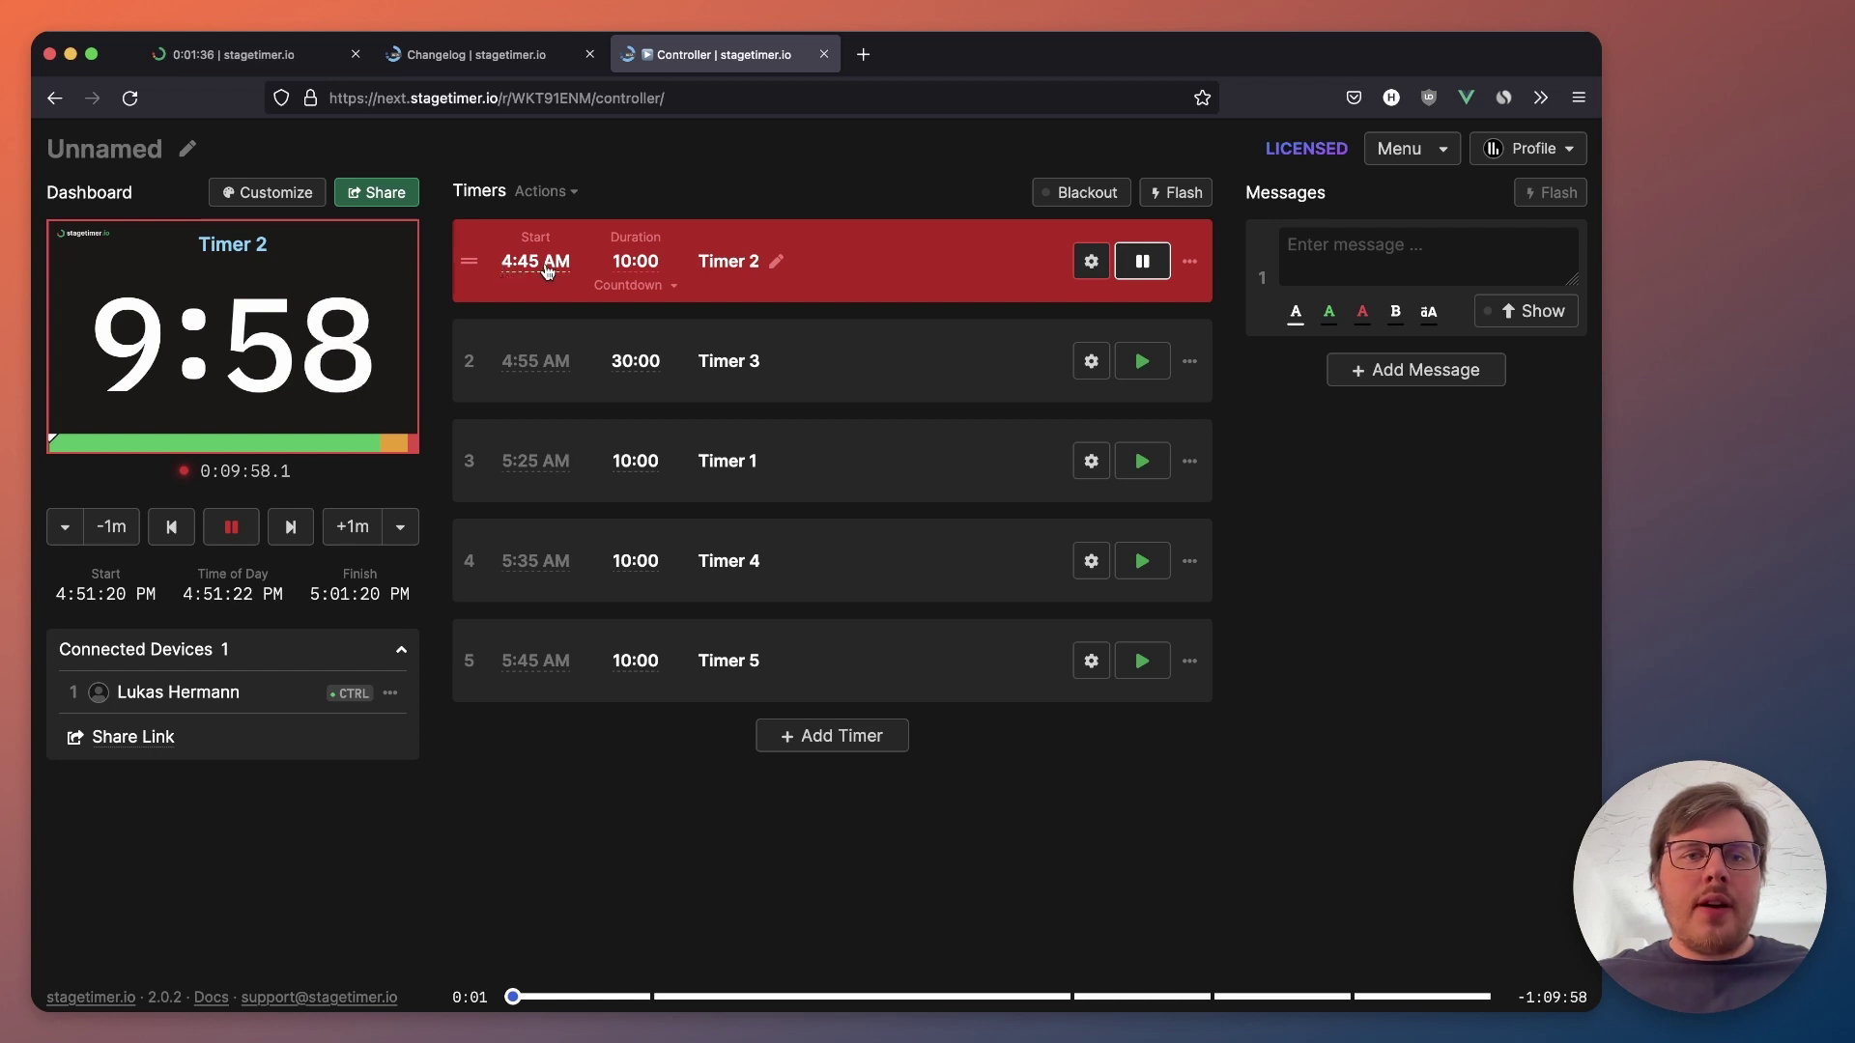
# Step: Pause and reset Timer 2, then change its start time from 4:45 AM to 4:45 PM
pyautogui.click(1142, 260)
pyautogui.click(536, 261)
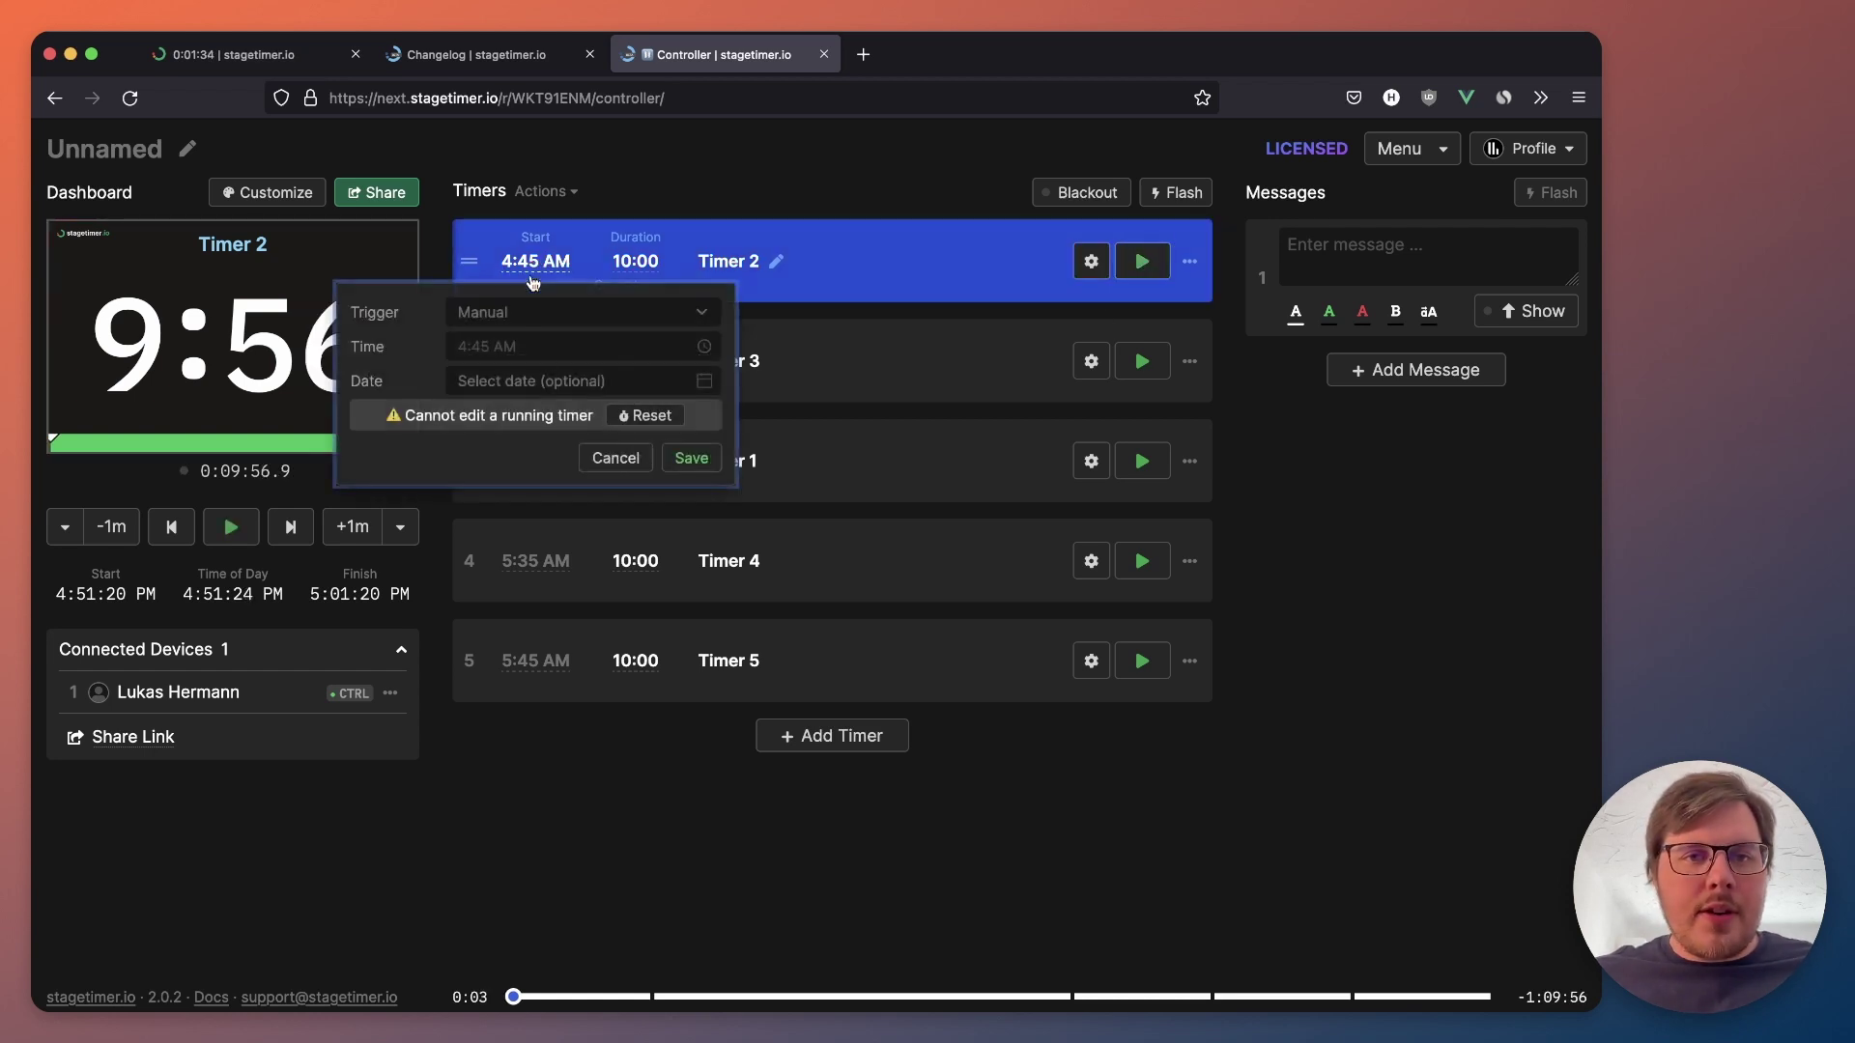
pyautogui.click(645, 415)
pyautogui.click(511, 348)
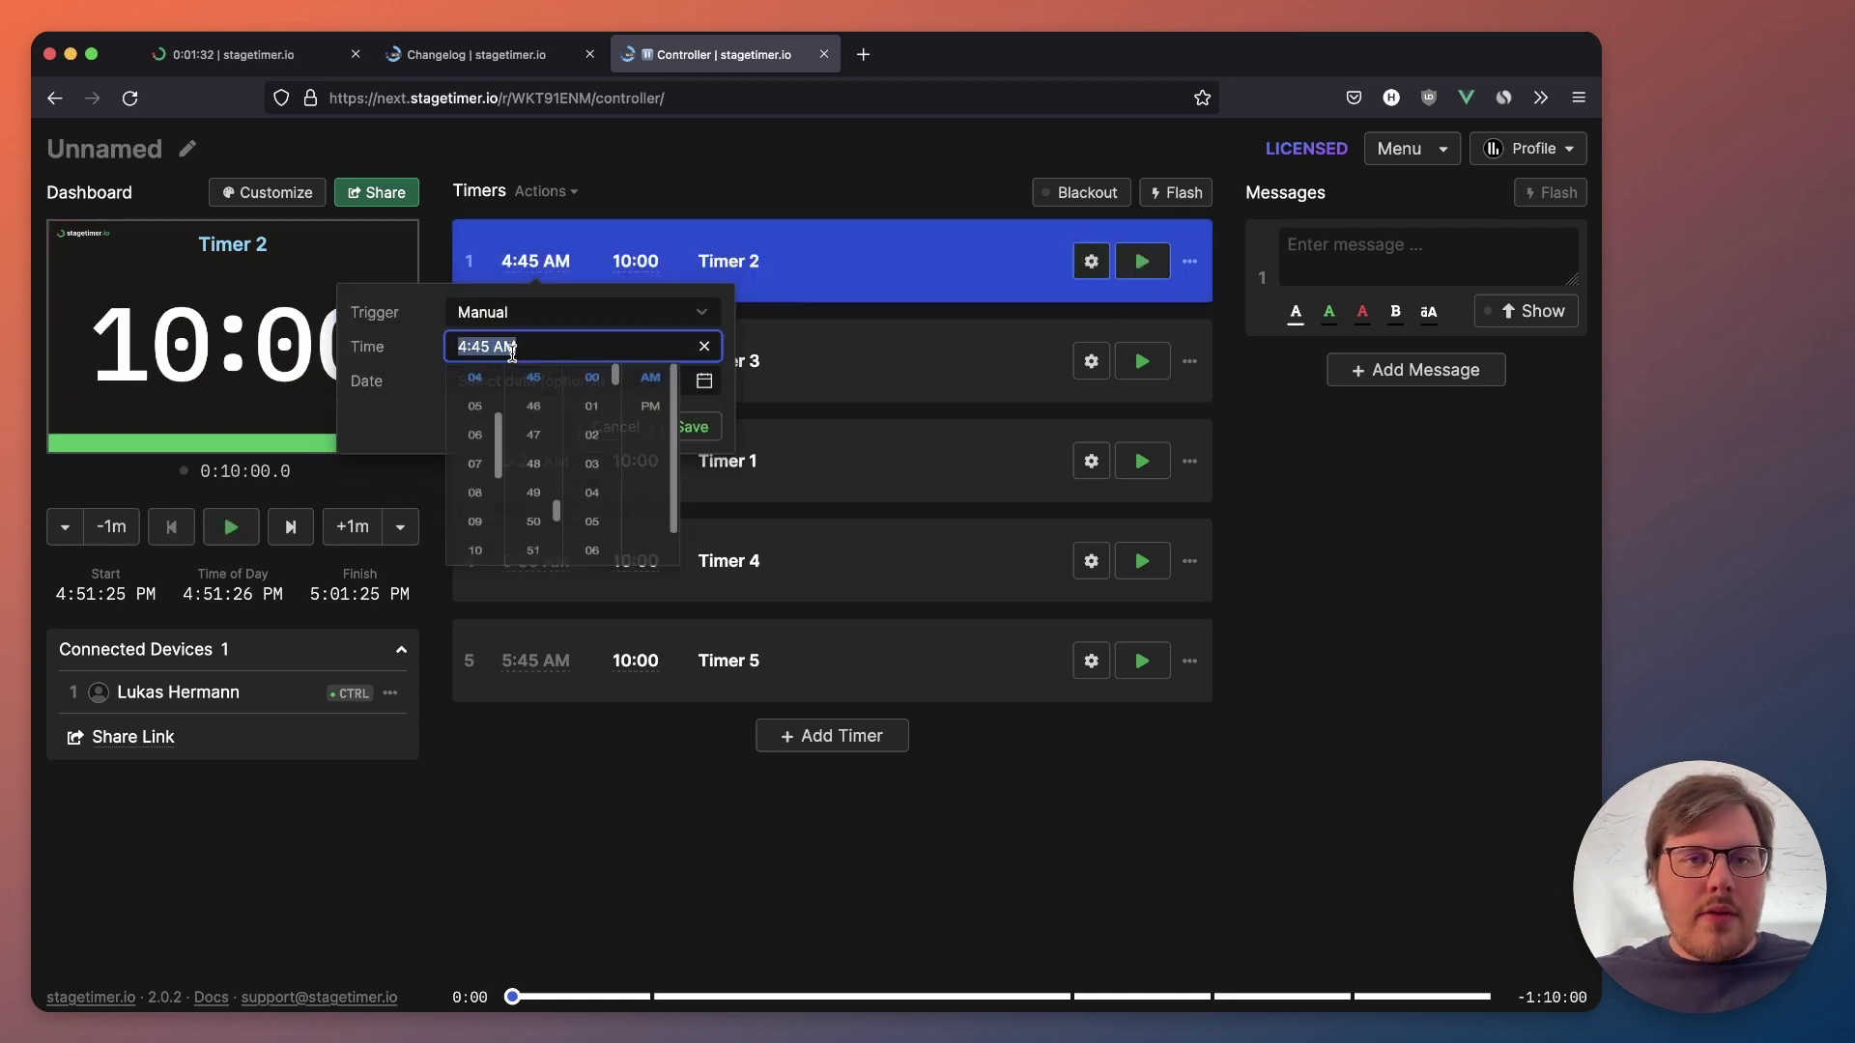
pyautogui.click(511, 348)
pyautogui.press('BackSpace')
pyautogui.write('PM')
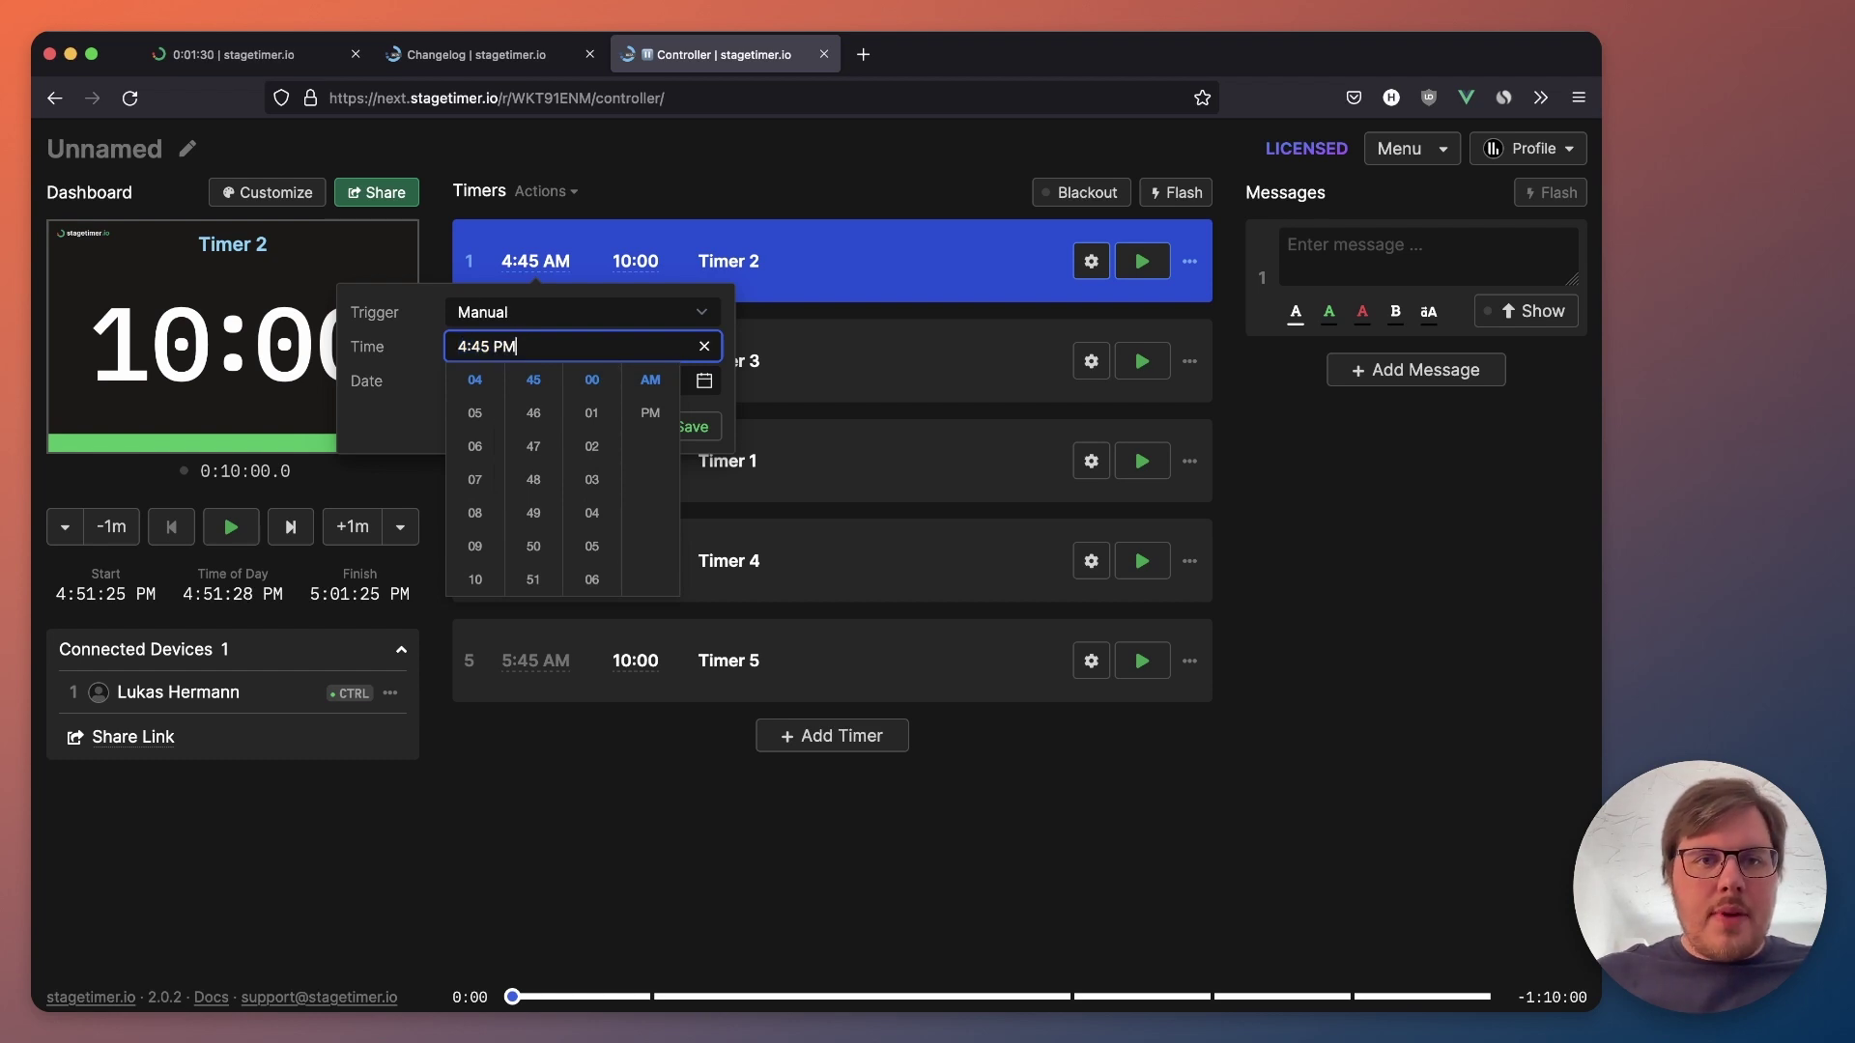
pyautogui.press('Return')
# Step: Restart Timer 2 and check the +6:30 late offset on the timers
pyautogui.click(1142, 261)
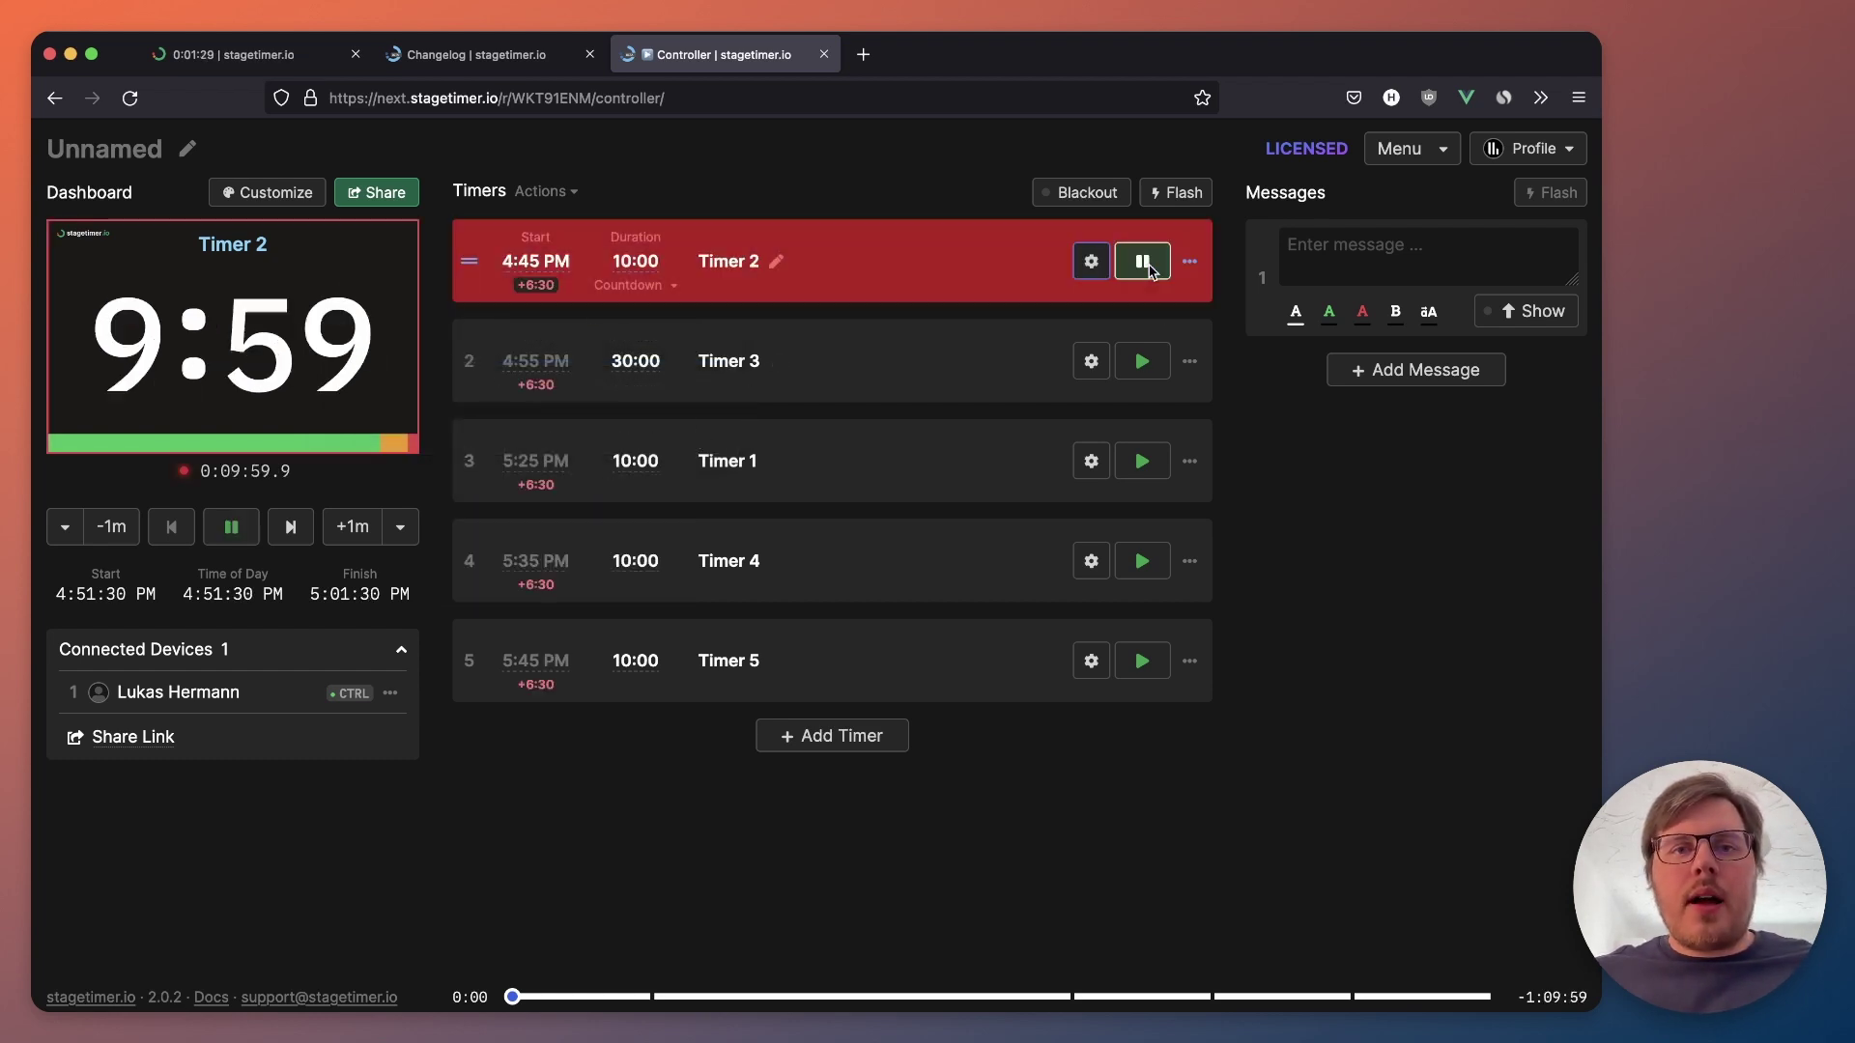
pyautogui.moveTo(545, 282)
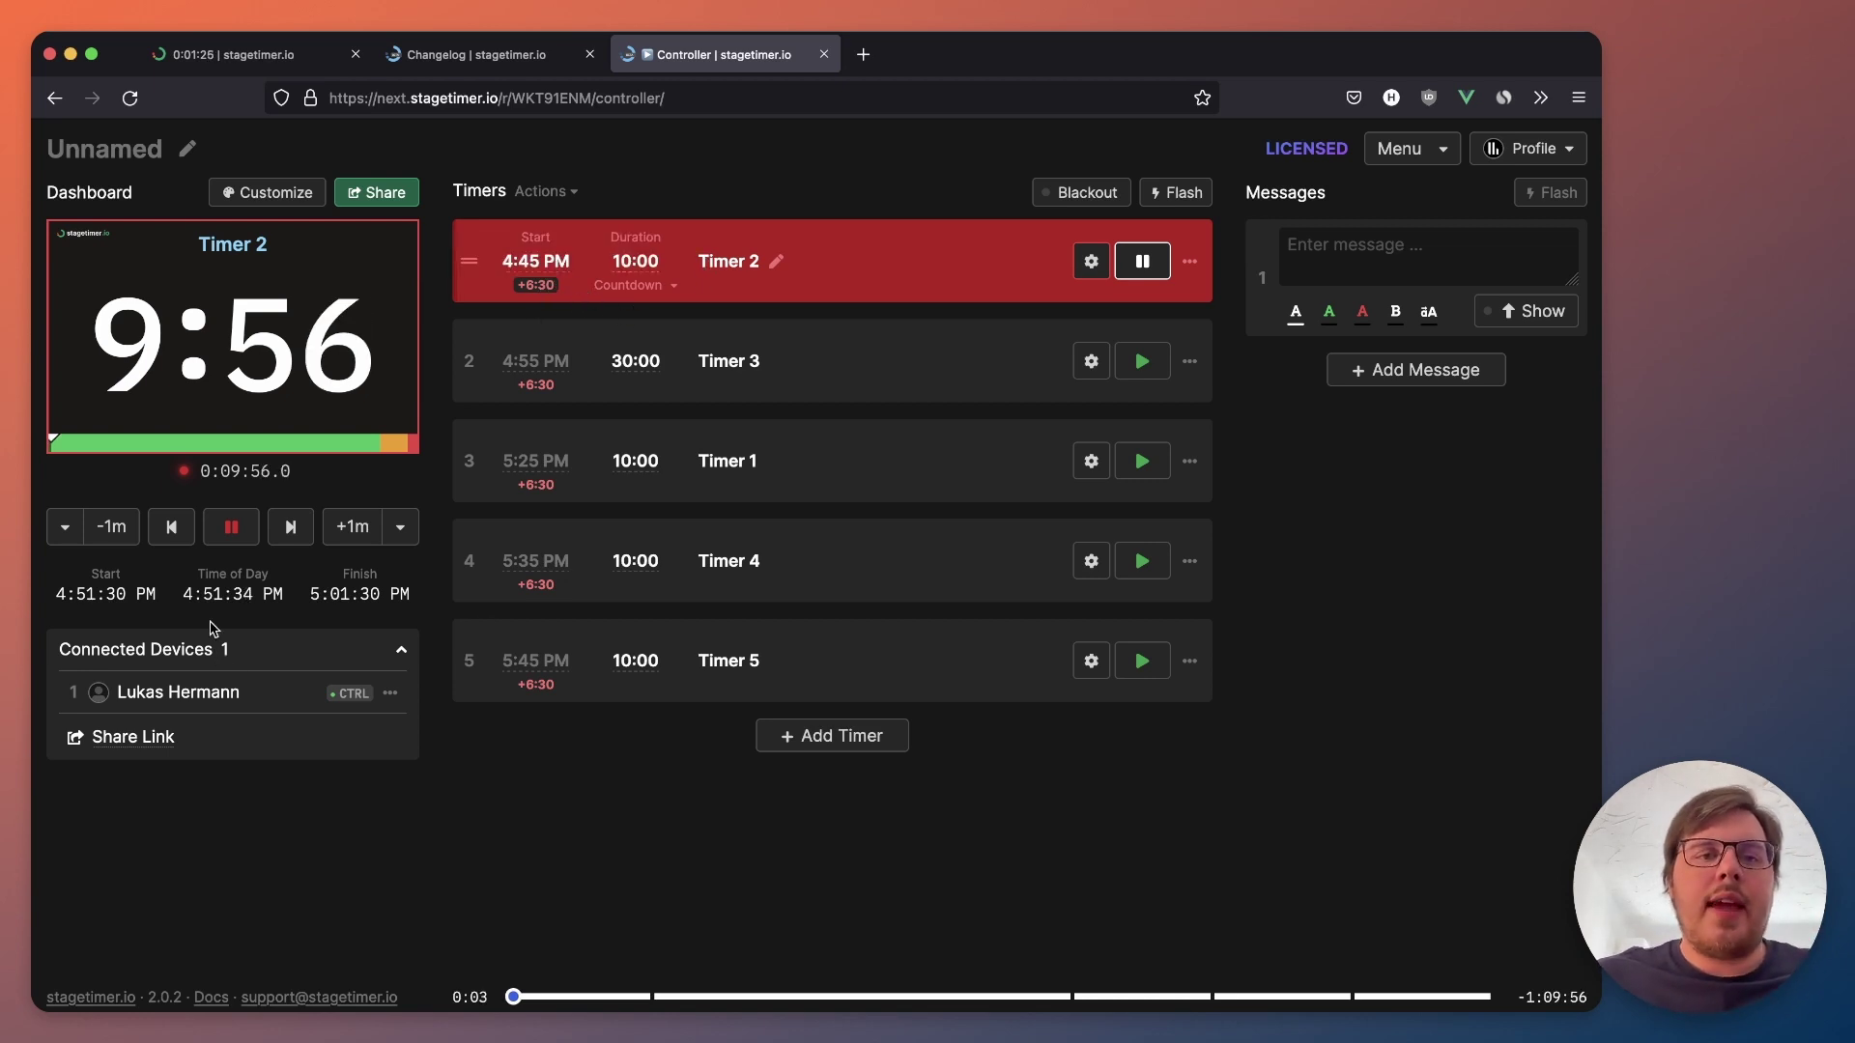
pyautogui.moveTo(184, 594); pyautogui.dragTo(289, 604)
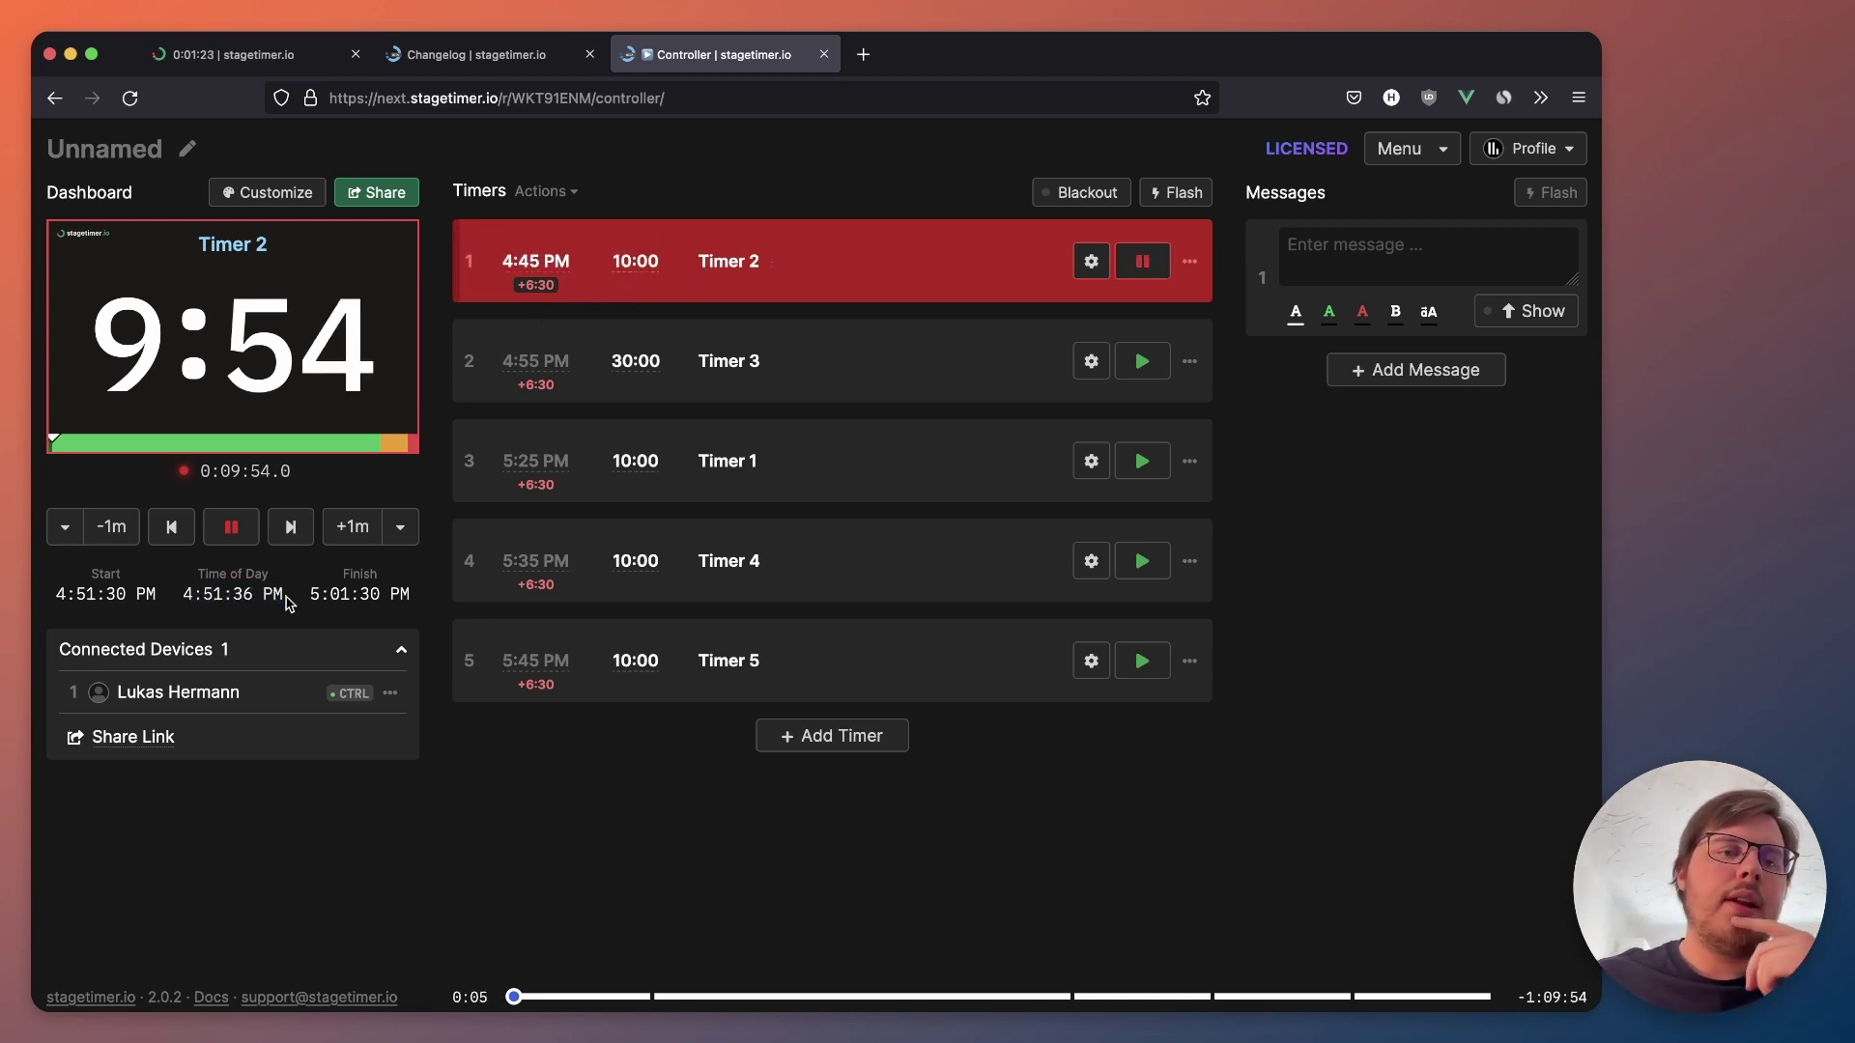